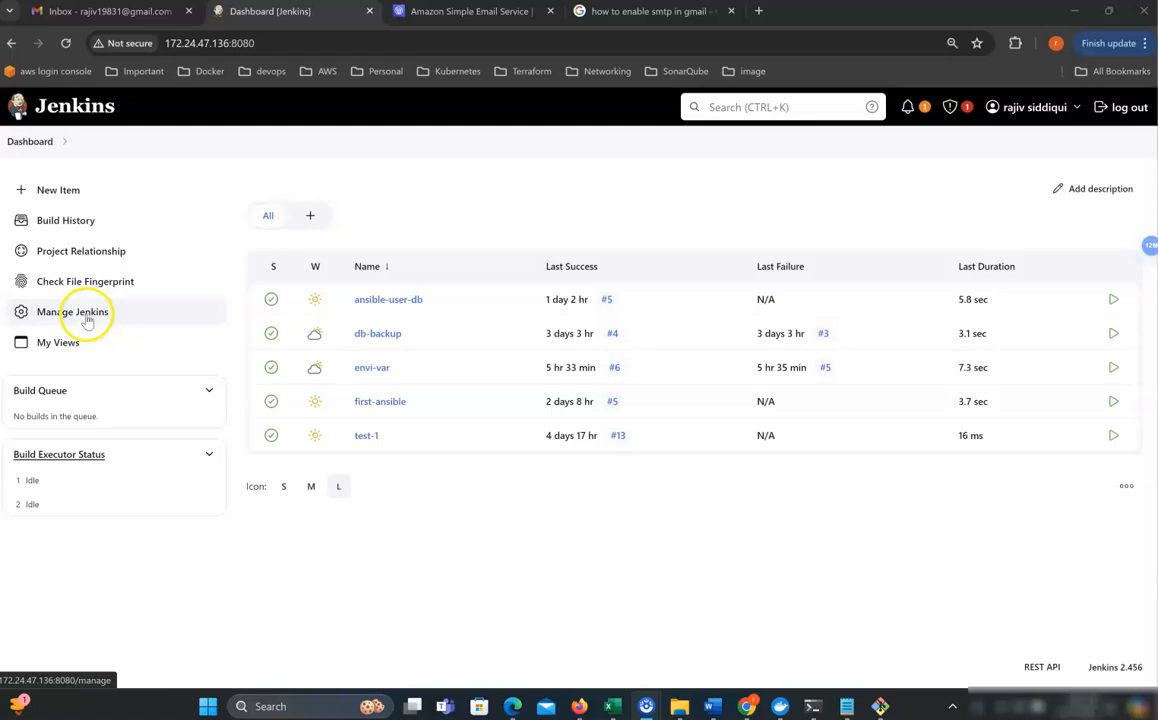
Search installed plugins for 'maile' to confirm Mailer Plugin 472.vf7c289a_4b_420 is installed and enabled.
{"action": "left_click", "coordinate": [91, 314]}
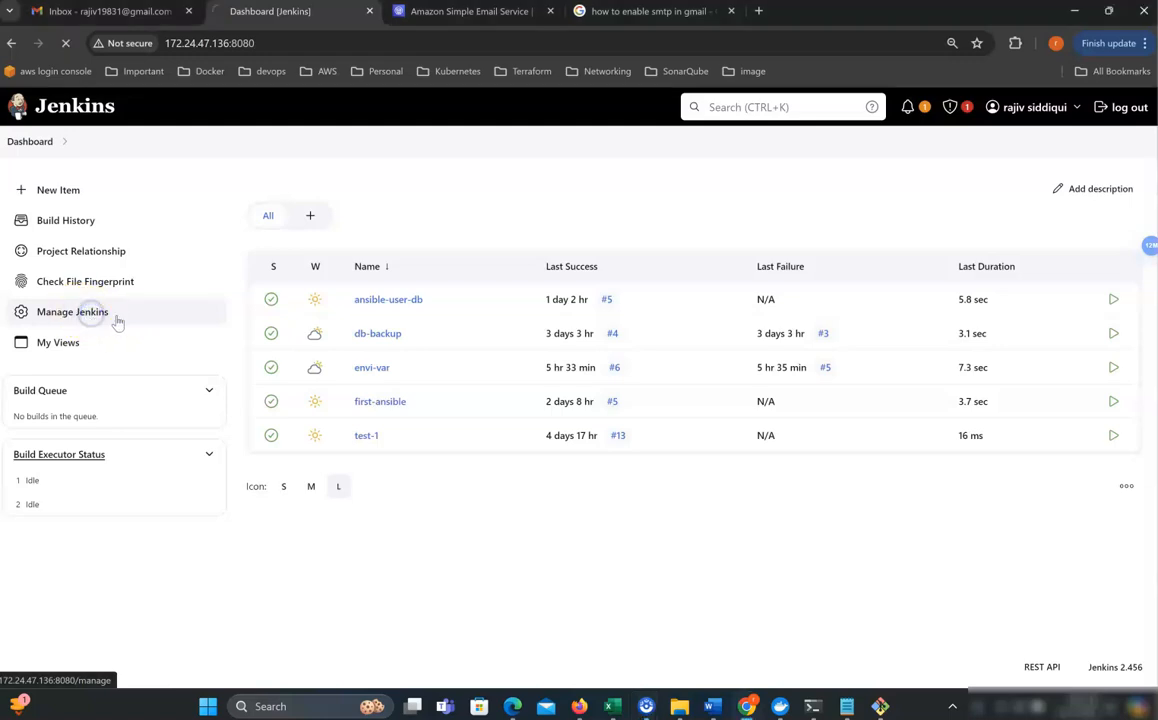
{"action": "left_click", "coordinate": [908, 510]}
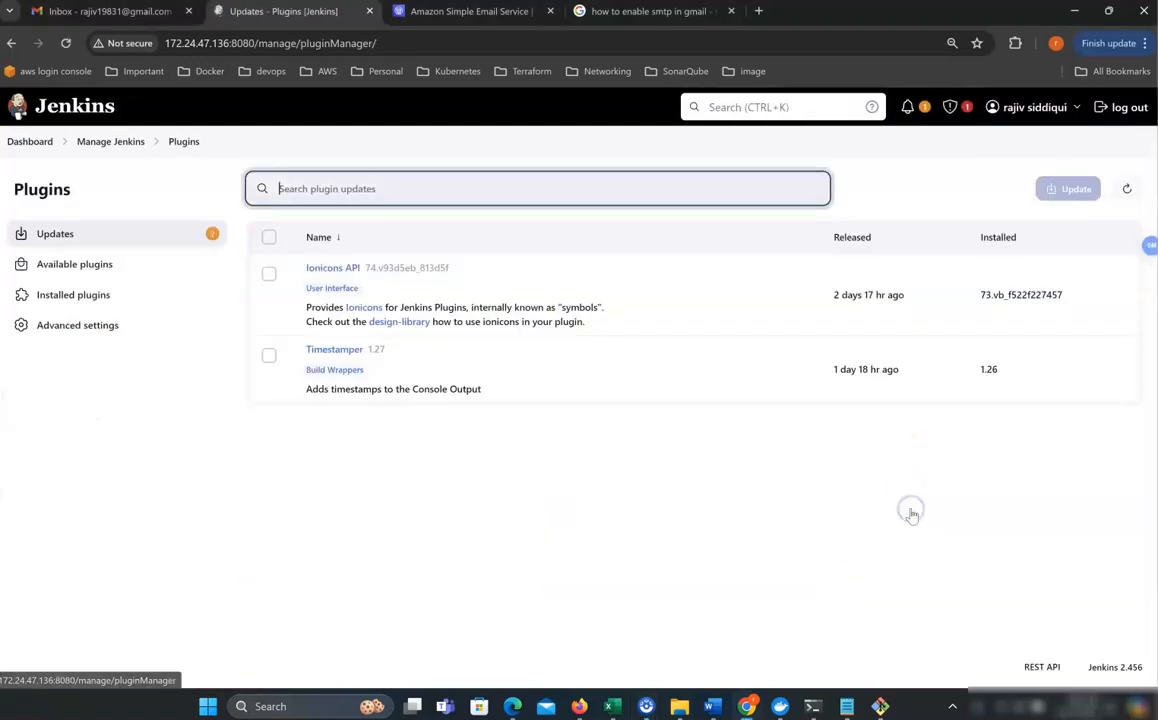
{"action": "left_click", "coordinate": [79, 296]}
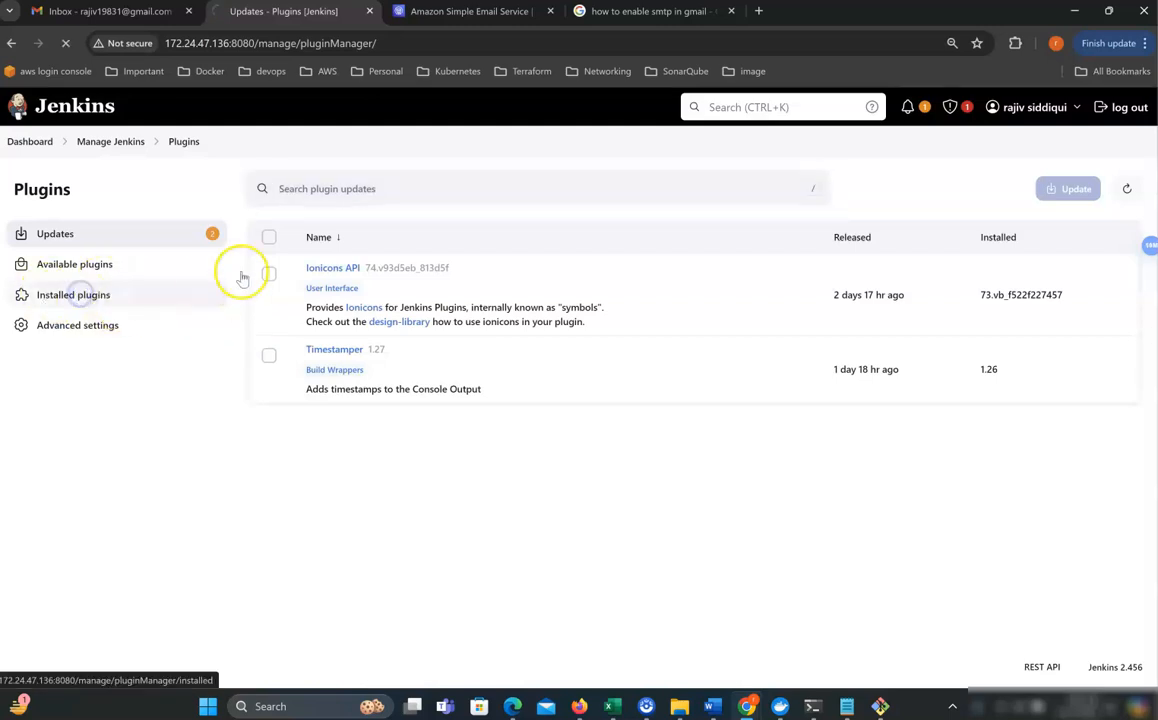
{"action": "left_click", "coordinate": [284, 189]}
{"action": "type", "text": "maile"}
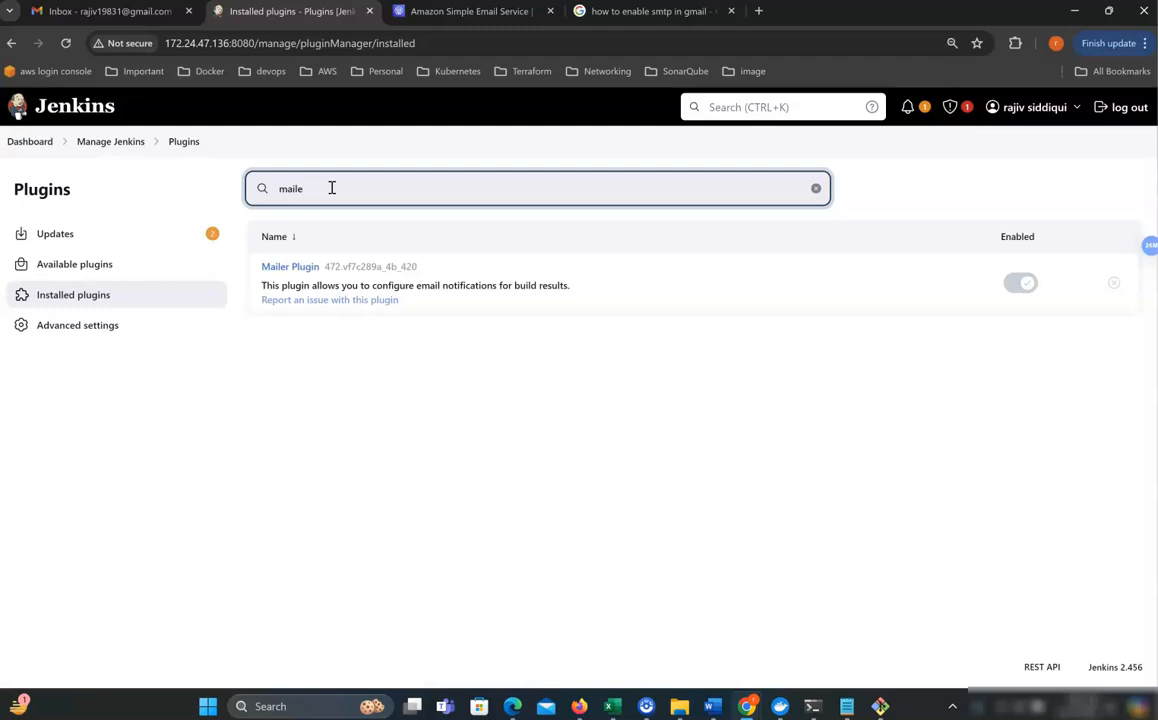
{"action": "left_click_drag", "start_coordinate": [259, 266], "coordinate": [330, 266]}
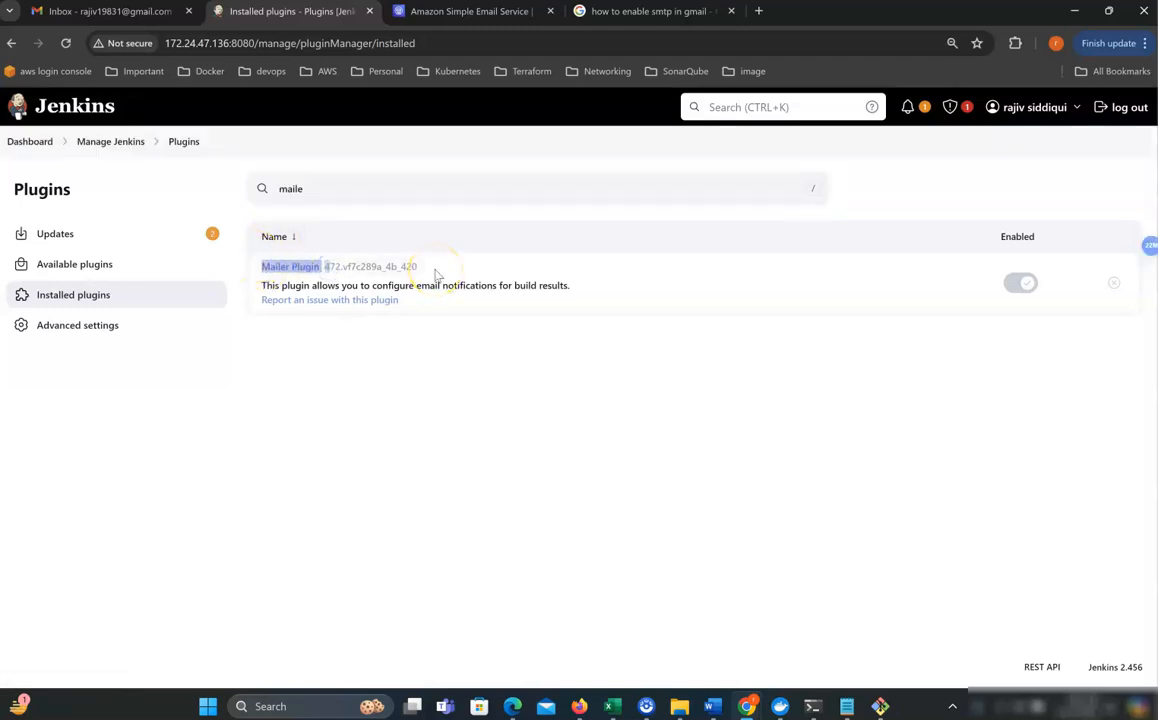
{"action": "left_click", "coordinate": [85, 264]}
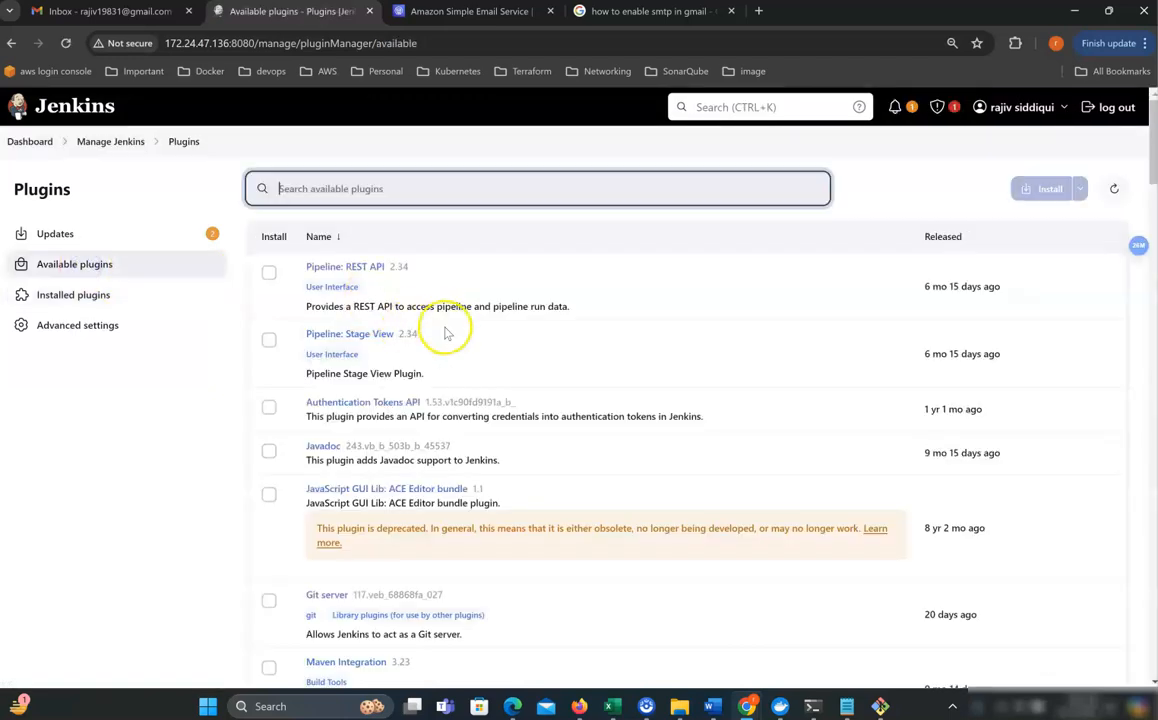
In Manage Jenkins > System, expand the E-mail Notification section's advanced SMTP options.
{"action": "left_click", "coordinate": [110, 141]}
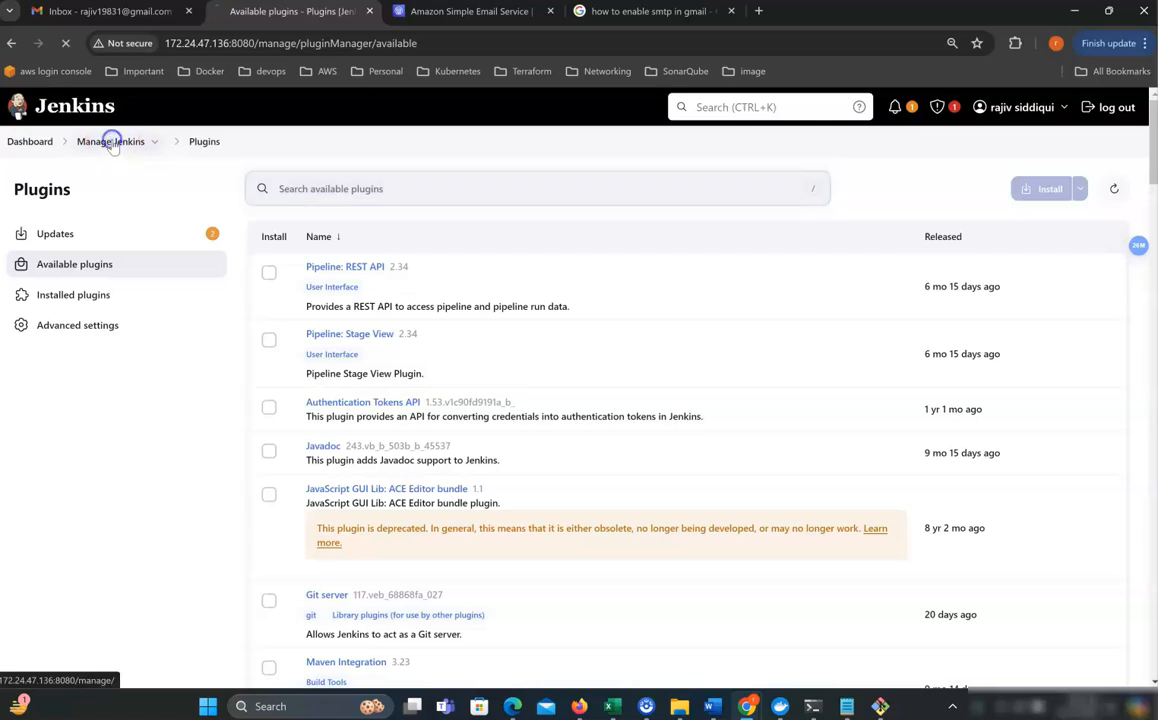
{"action": "left_click", "coordinate": [307, 507]}
{"action": "scroll", "coordinate": [462, 341], "scroll_direction": "down", "scroll_amount": 1}
{"action": "scroll", "coordinate": [462, 341], "scroll_direction": "down", "scroll_amount": 20}
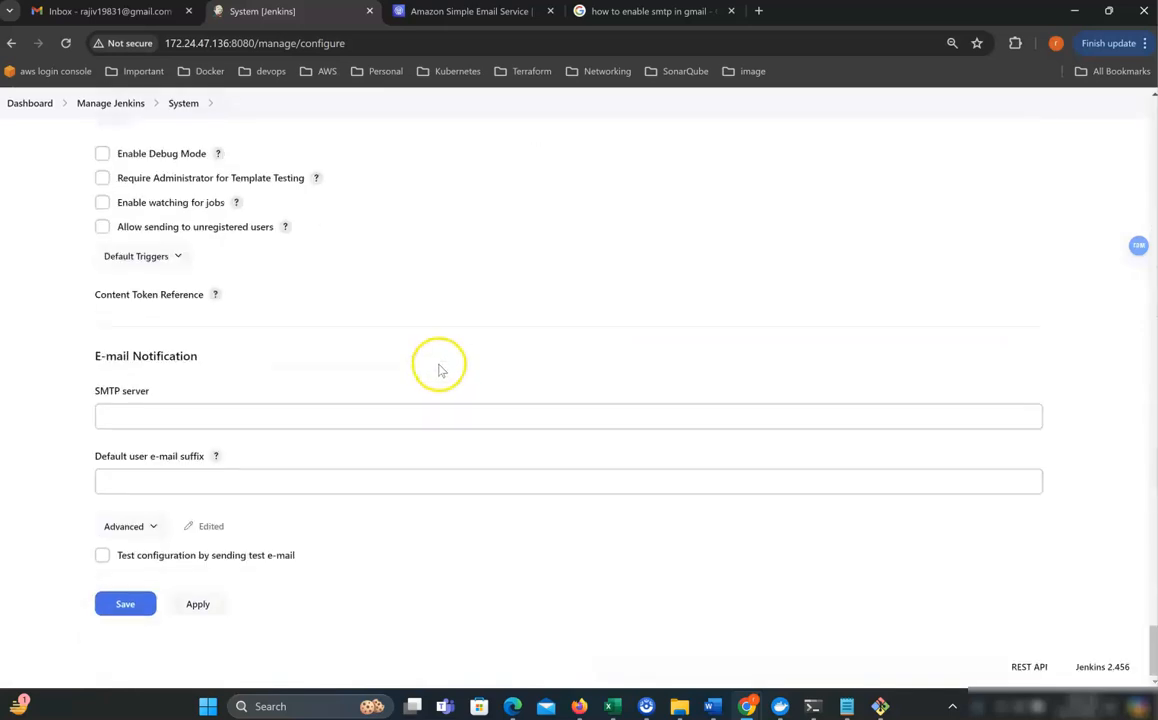
{"action": "left_click_drag", "start_coordinate": [90, 358], "coordinate": [225, 359]}
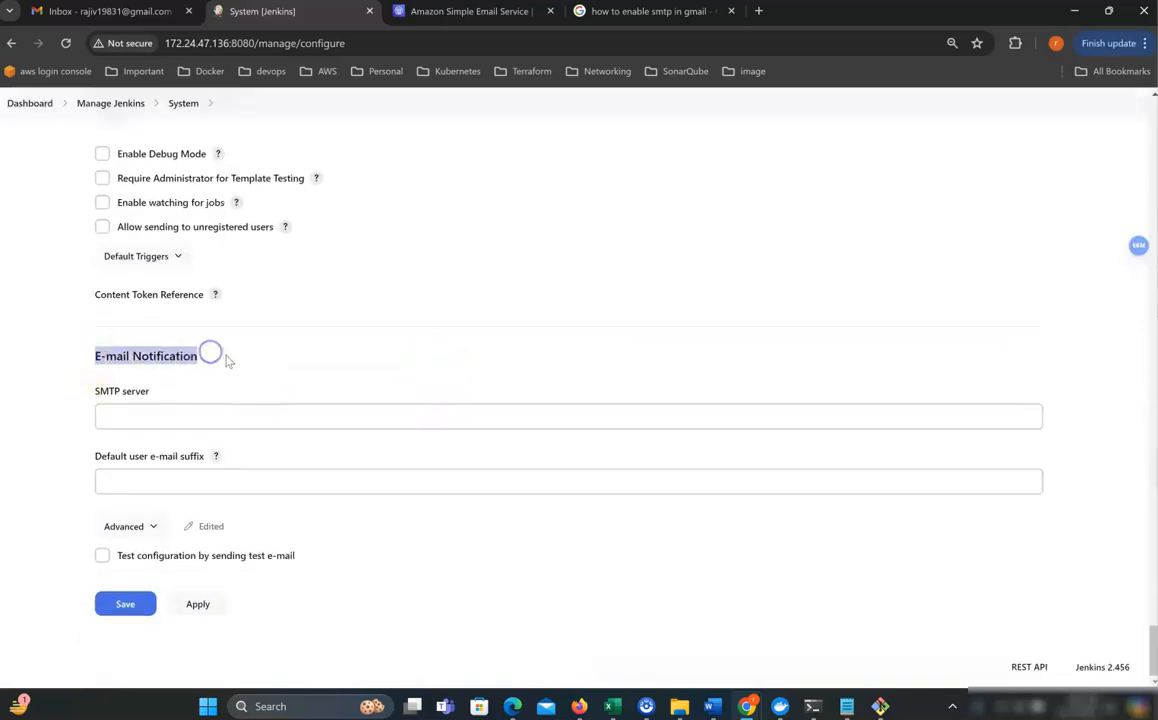
{"action": "left_click_drag", "start_coordinate": [74, 388], "coordinate": [163, 390]}
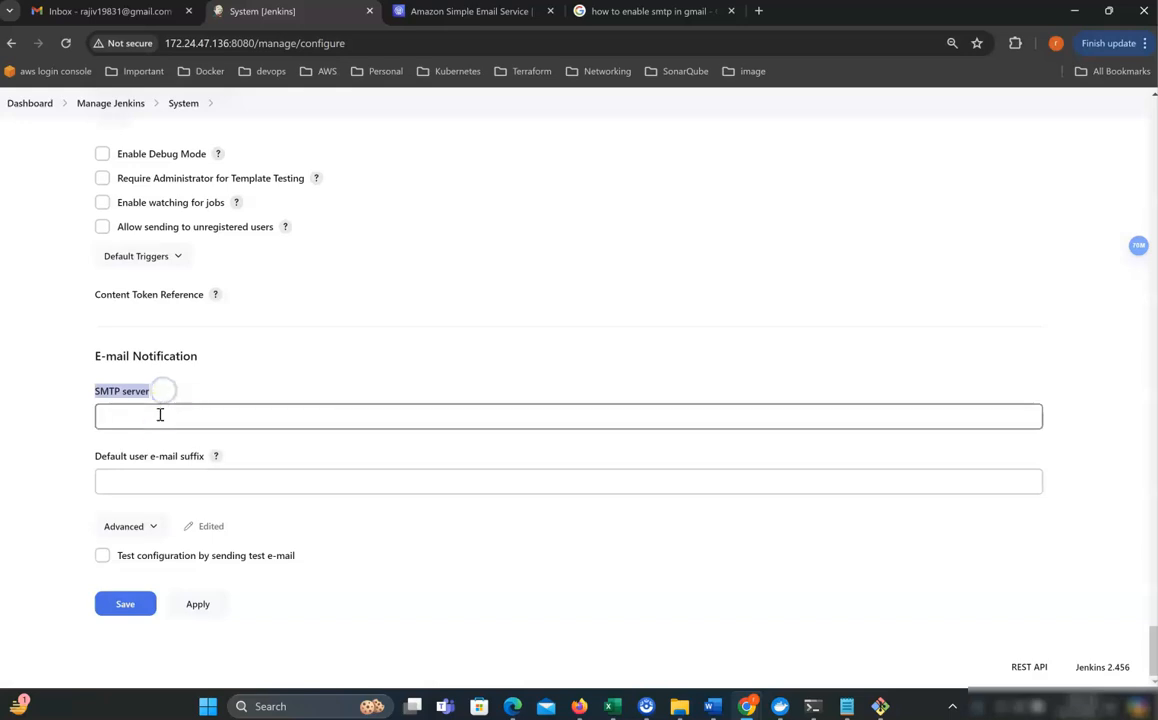
{"action": "left_click", "coordinate": [132, 526]}
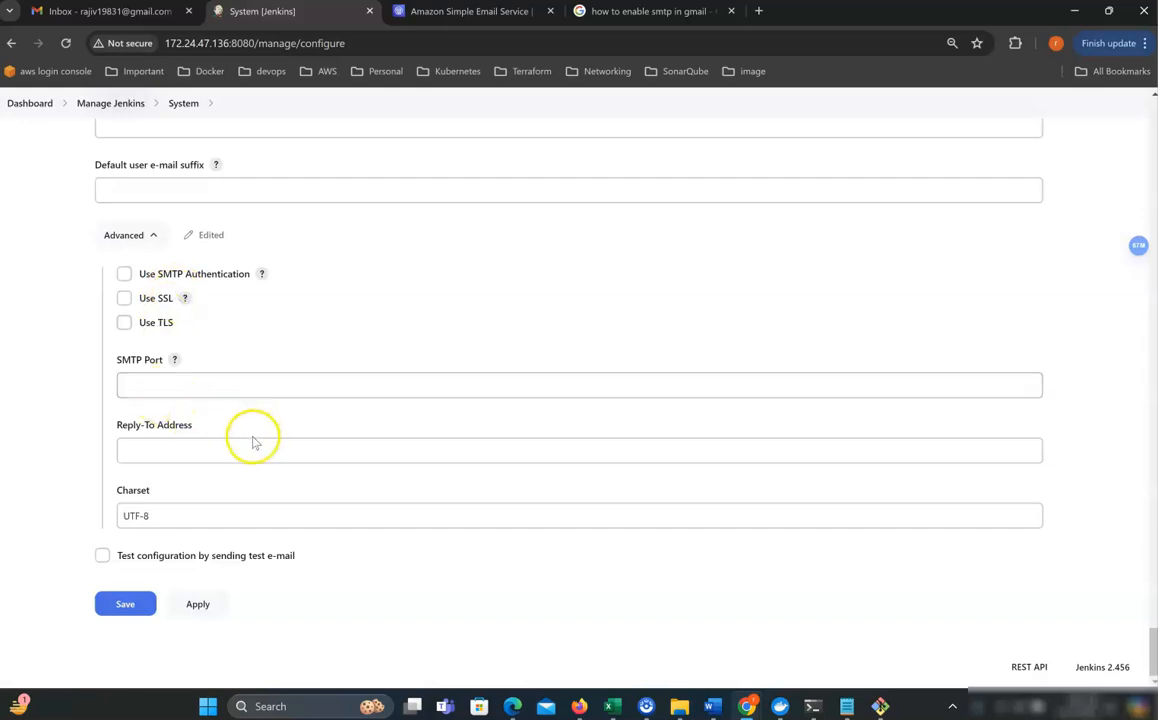
{"action": "scroll", "coordinate": [250, 440], "scroll_direction": "up", "scroll_amount": 4}
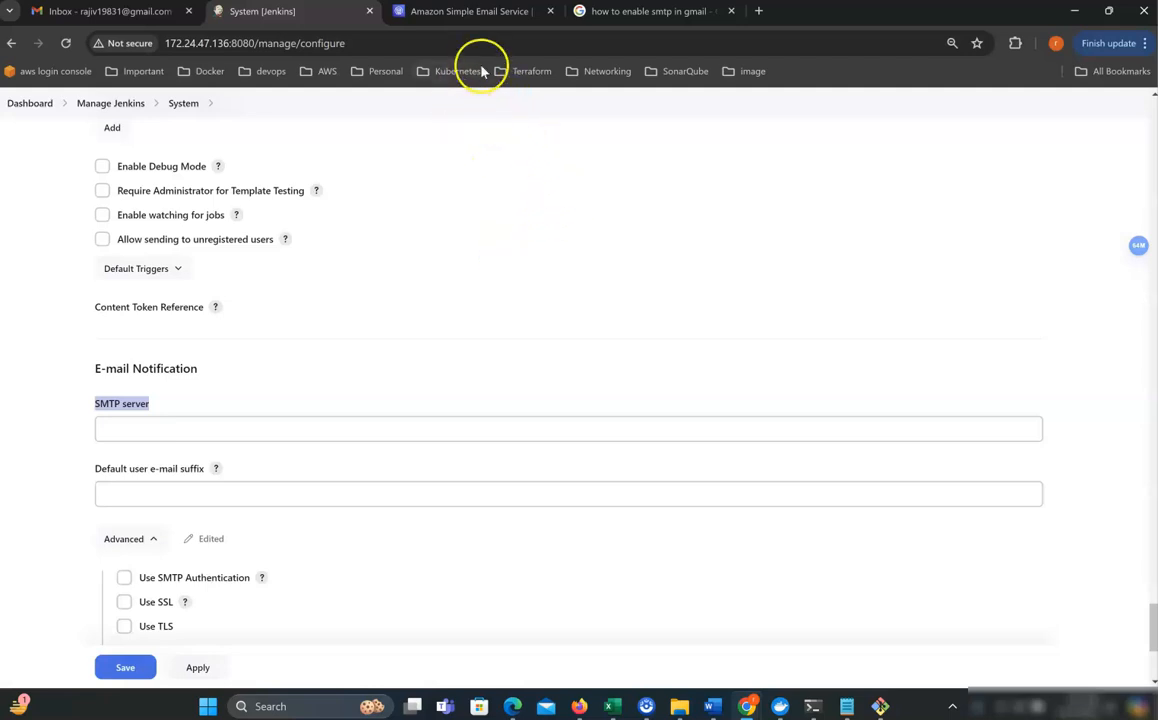
Open the Amazon SES Identities list by searching 'ses' in the AWS console.
{"action": "left_click", "coordinate": [466, 17]}
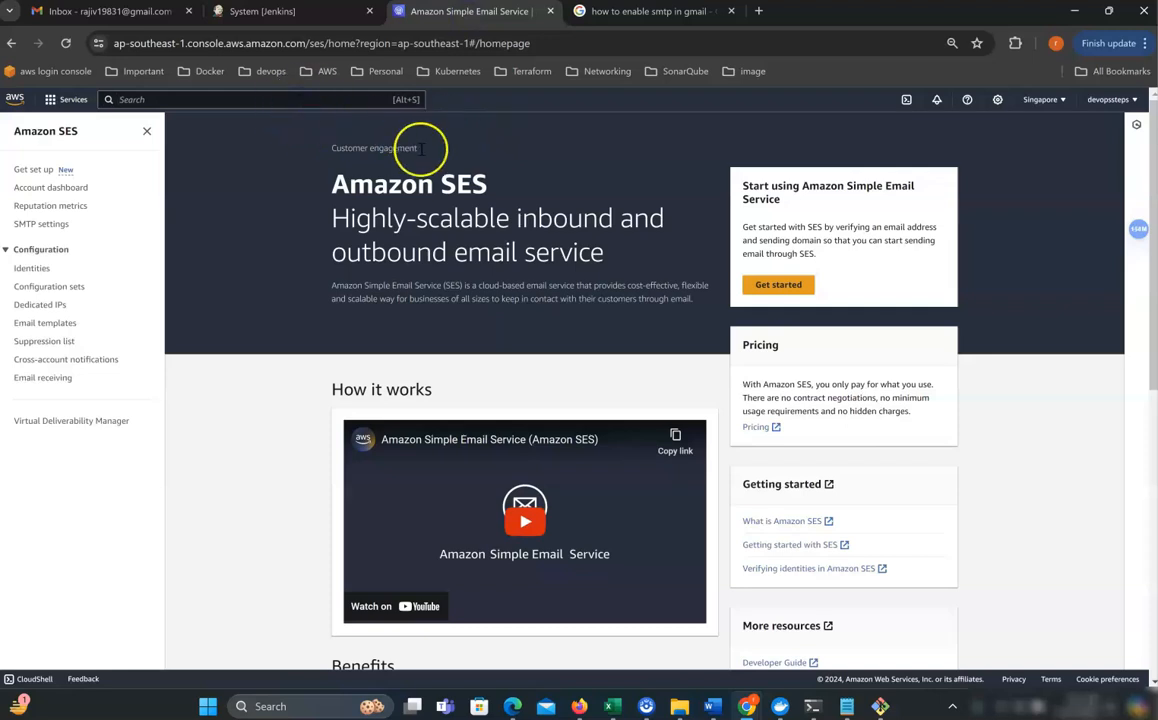
{"action": "left_click", "coordinate": [258, 102]}
{"action": "type", "text": "ses"}
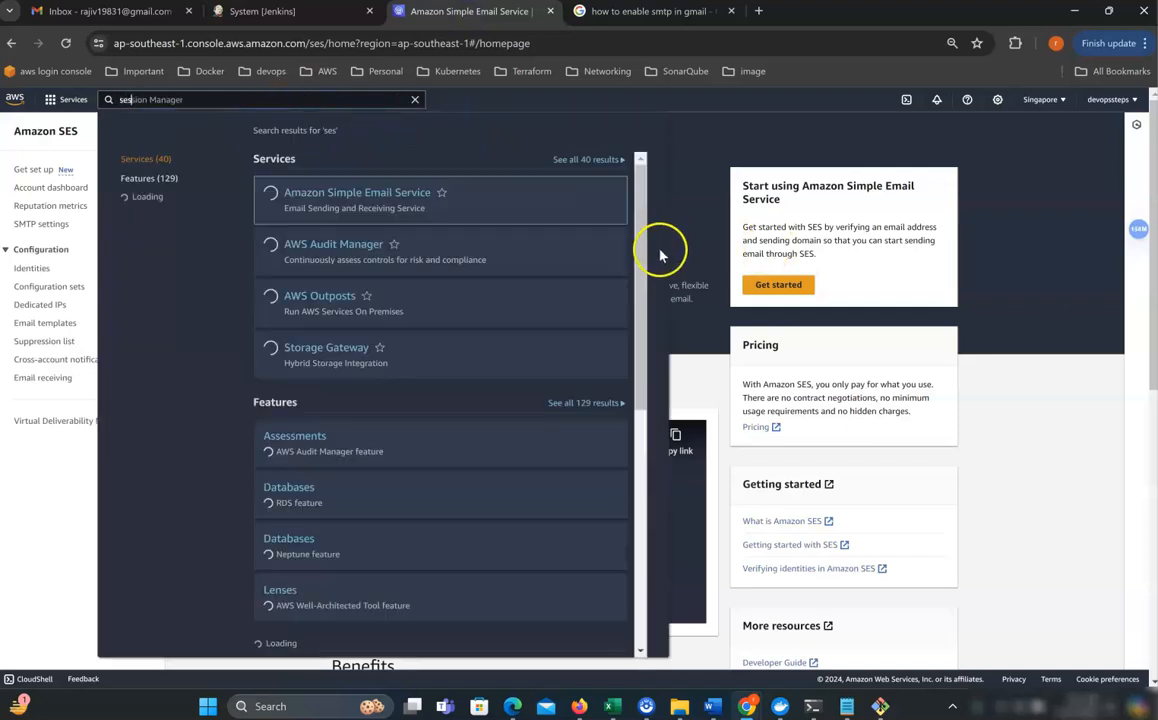
{"action": "left_click", "coordinate": [344, 192]}
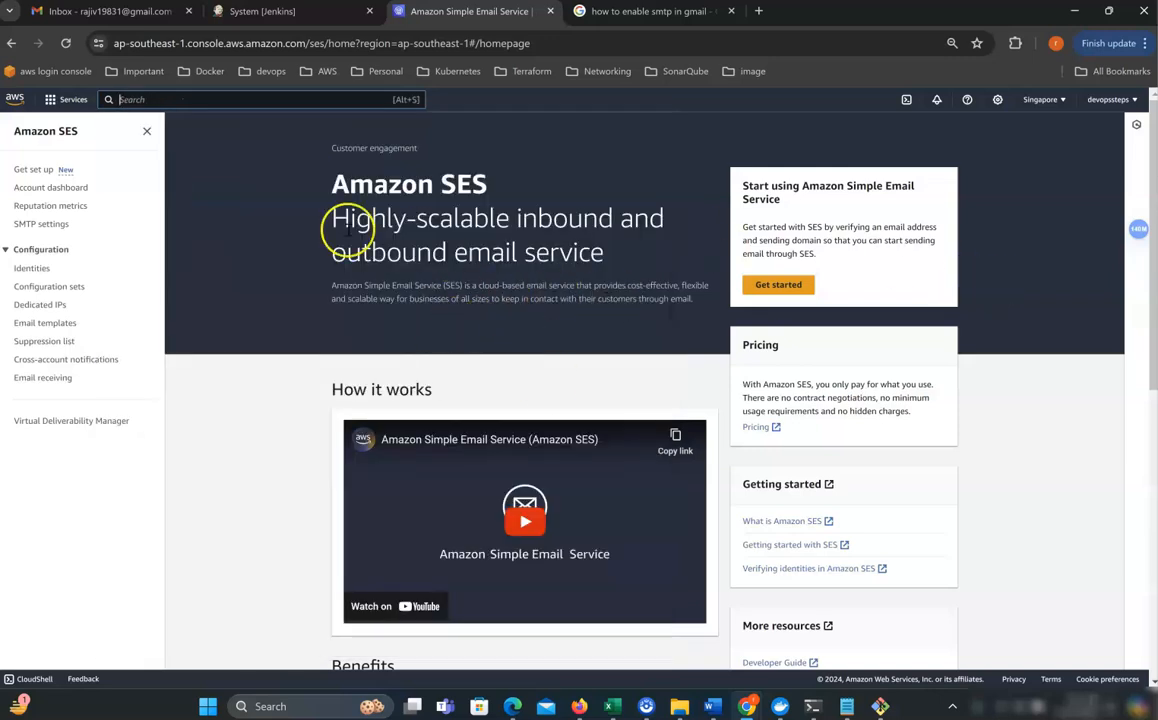
{"action": "left_click", "coordinate": [31, 269]}
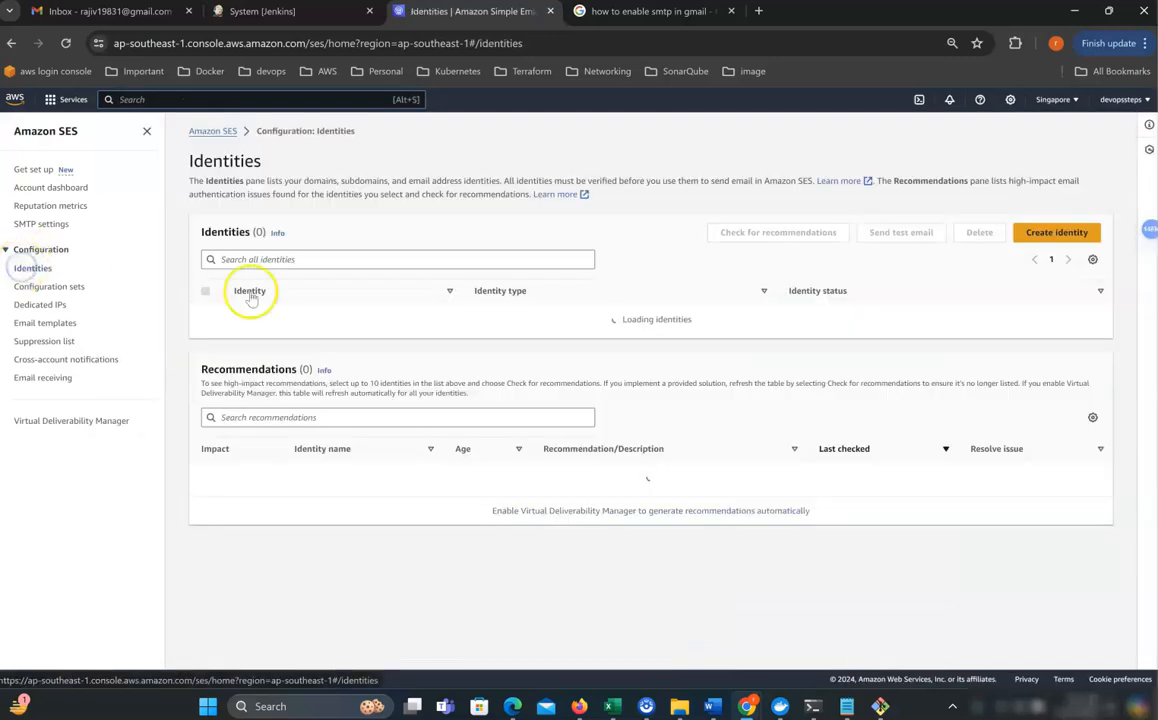
Create an Email address identity for the Gmail account, now showing Verification pending.
{"action": "left_click", "coordinate": [1057, 236]}
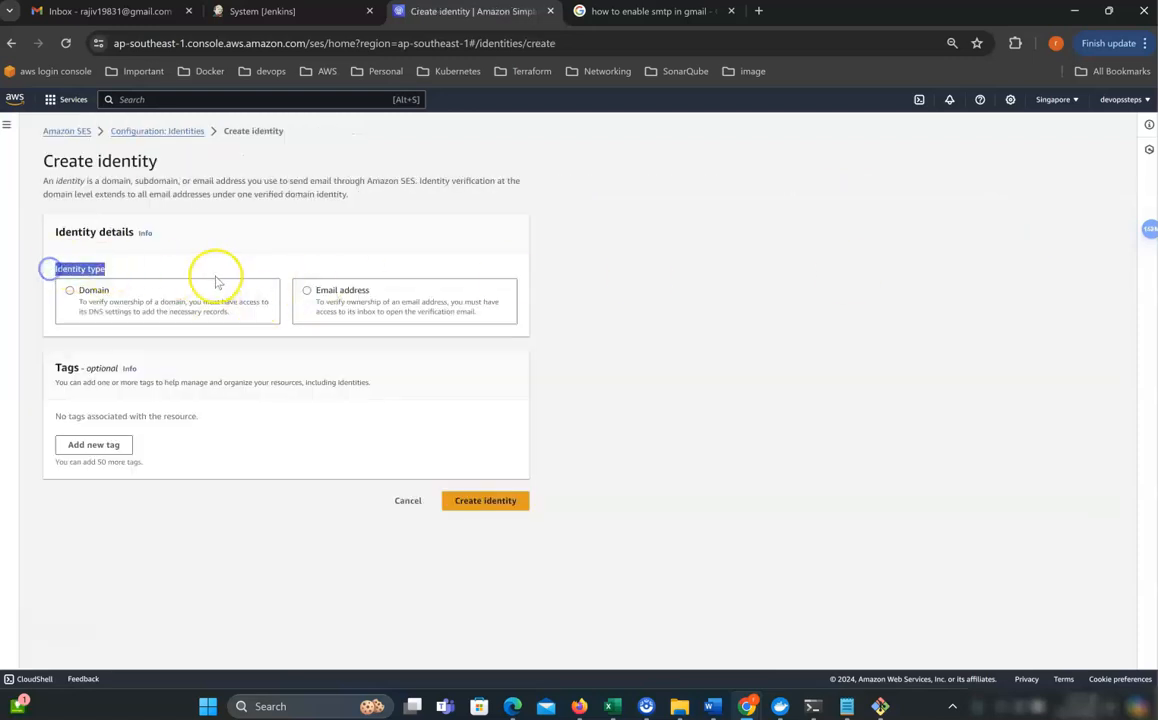
{"action": "left_click", "coordinate": [330, 298]}
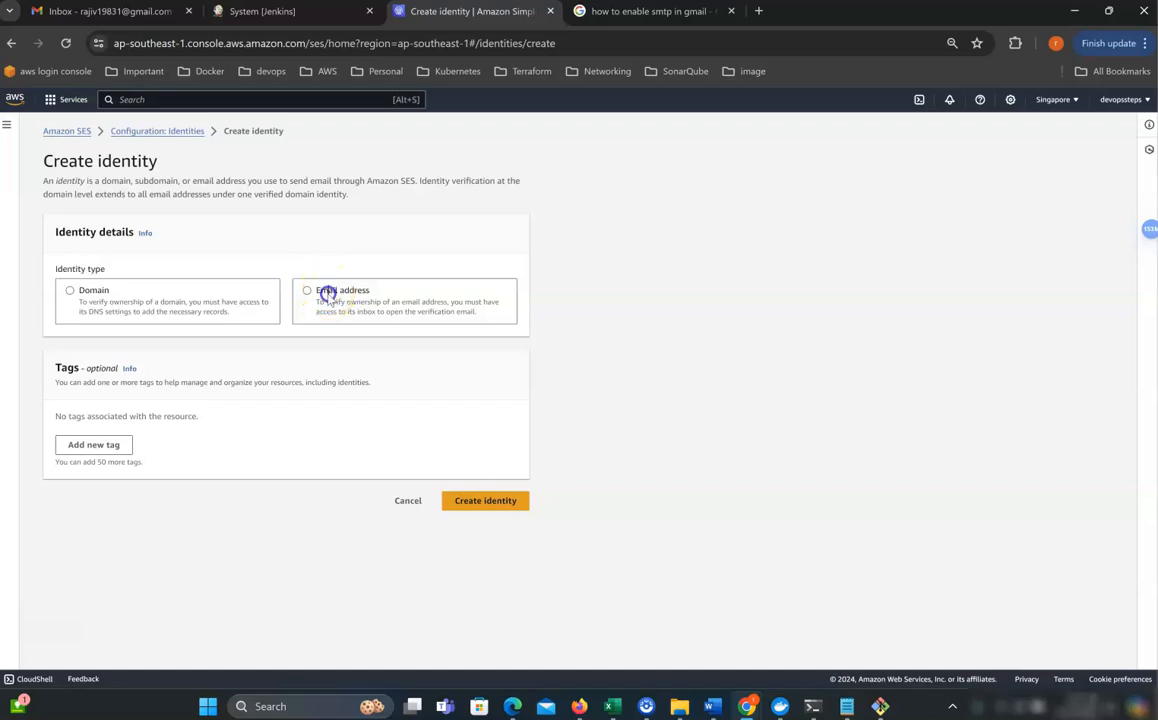
{"action": "left_click", "coordinate": [152, 437]}
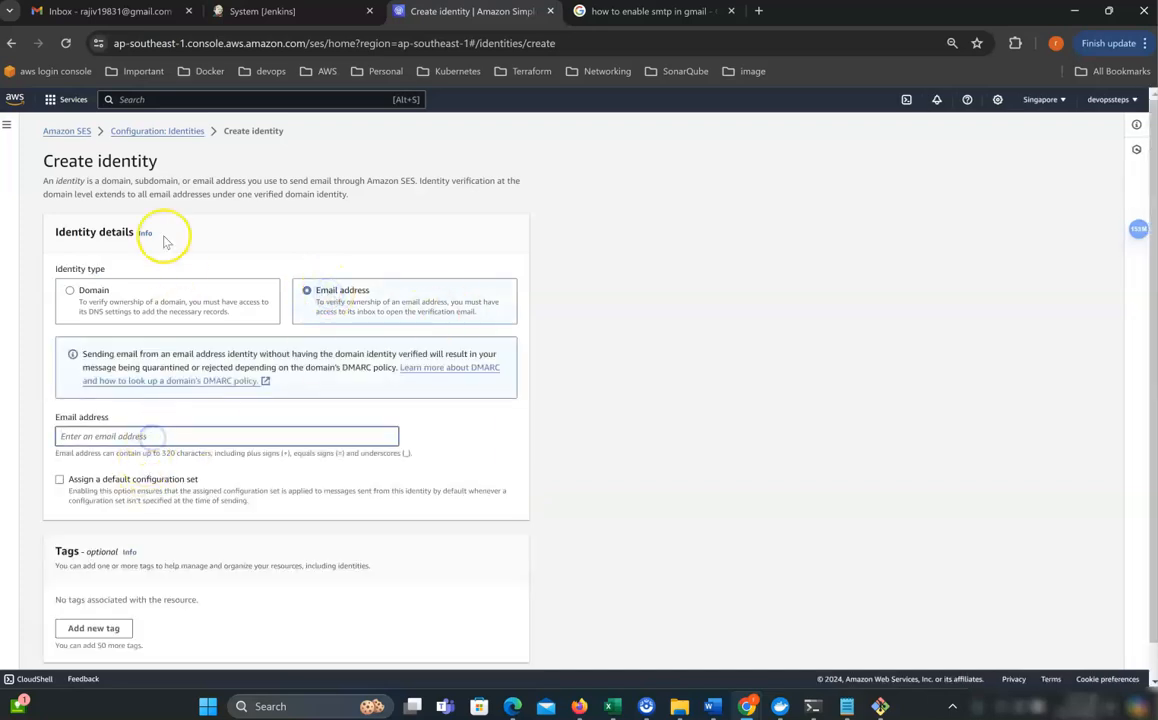
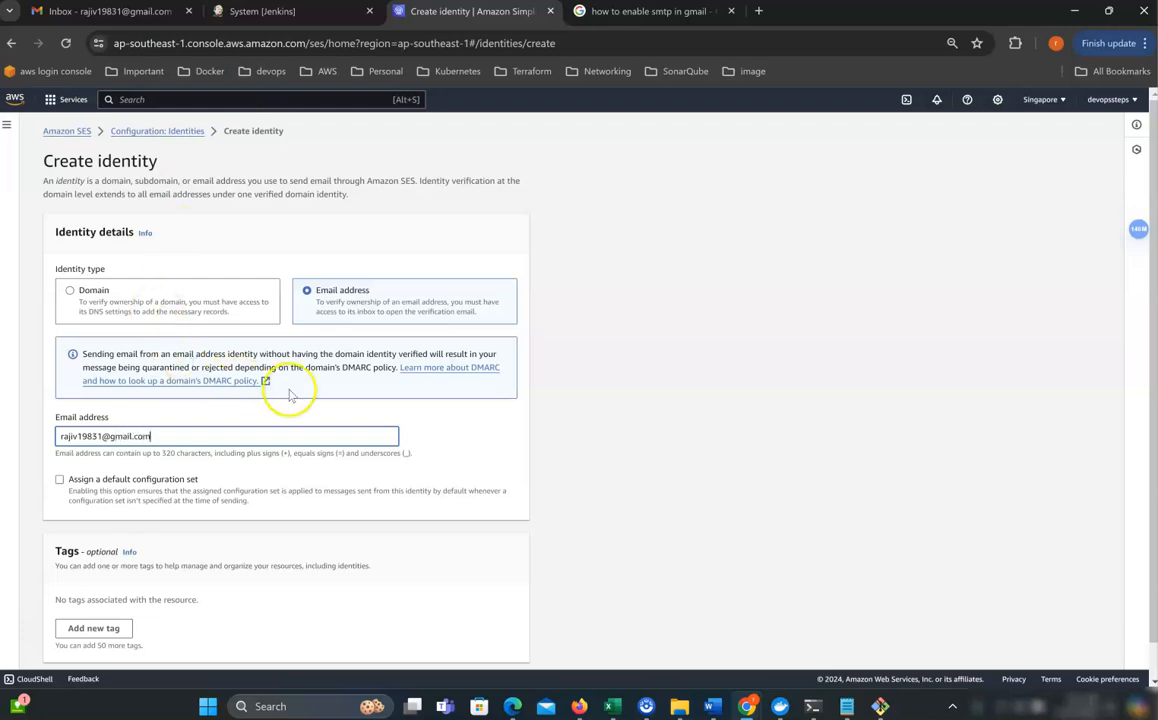
{"action": "scroll", "coordinate": [300, 388], "scroll_direction": "down", "scroll_amount": 1}
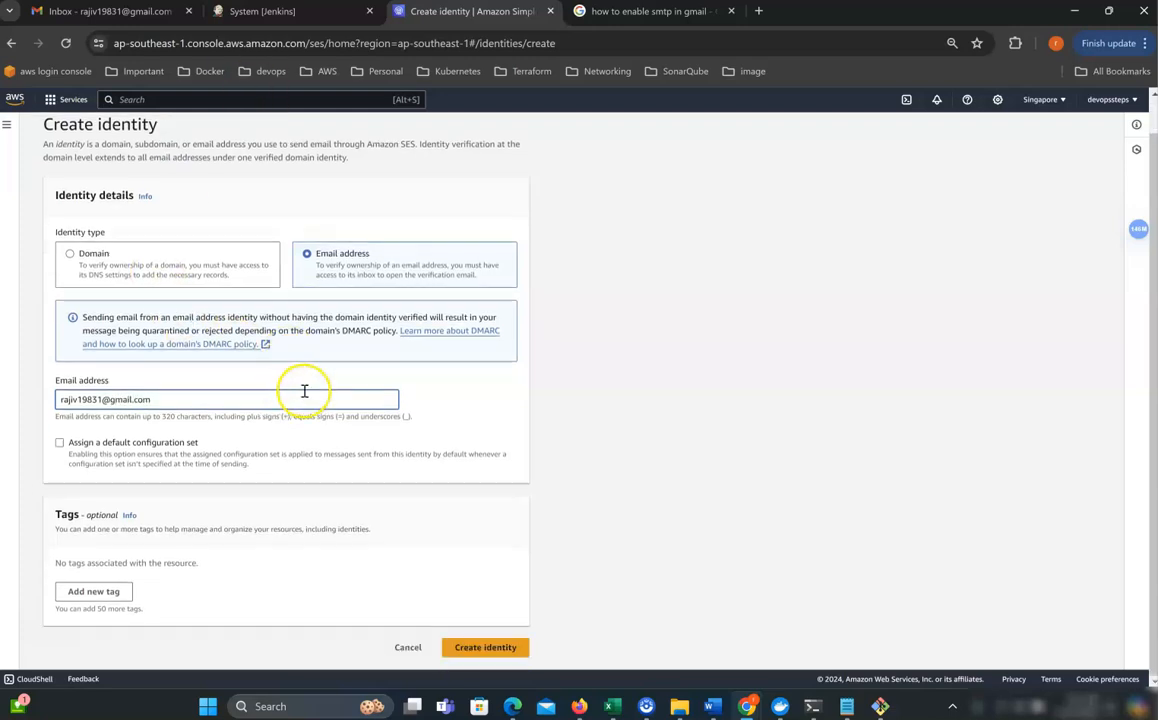
{"action": "left_click", "coordinate": [484, 648]}
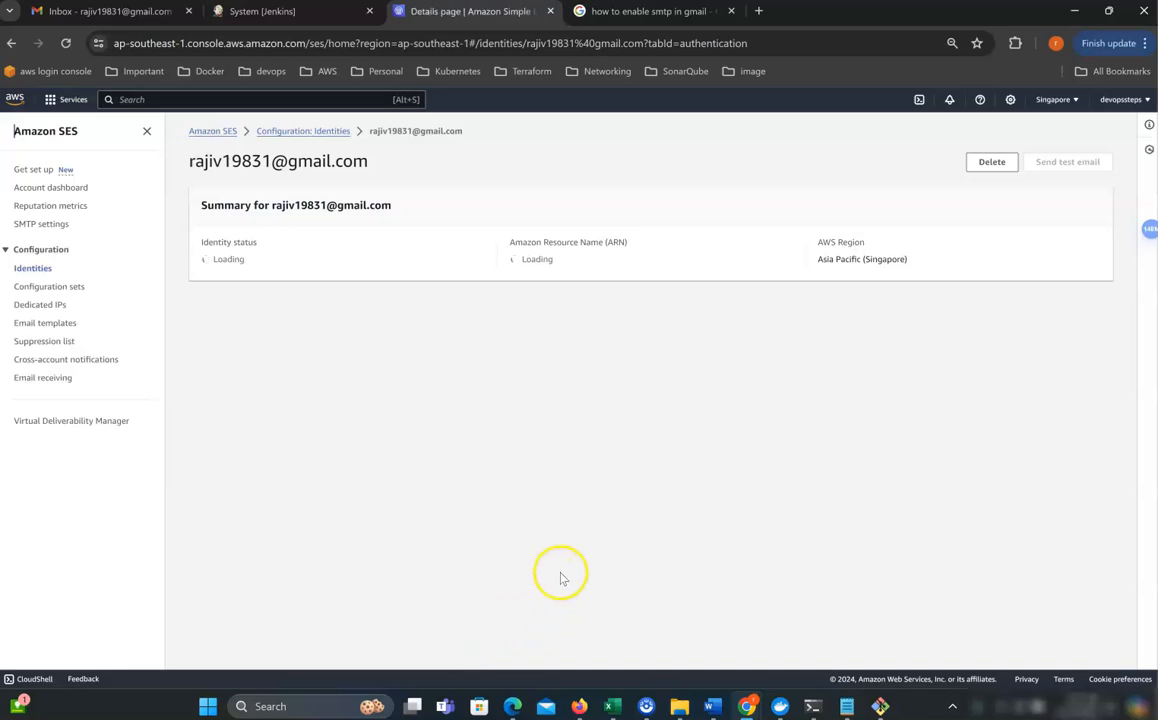
{"action": "left_click_drag", "start_coordinate": [297, 307], "coordinate": [211, 310]}
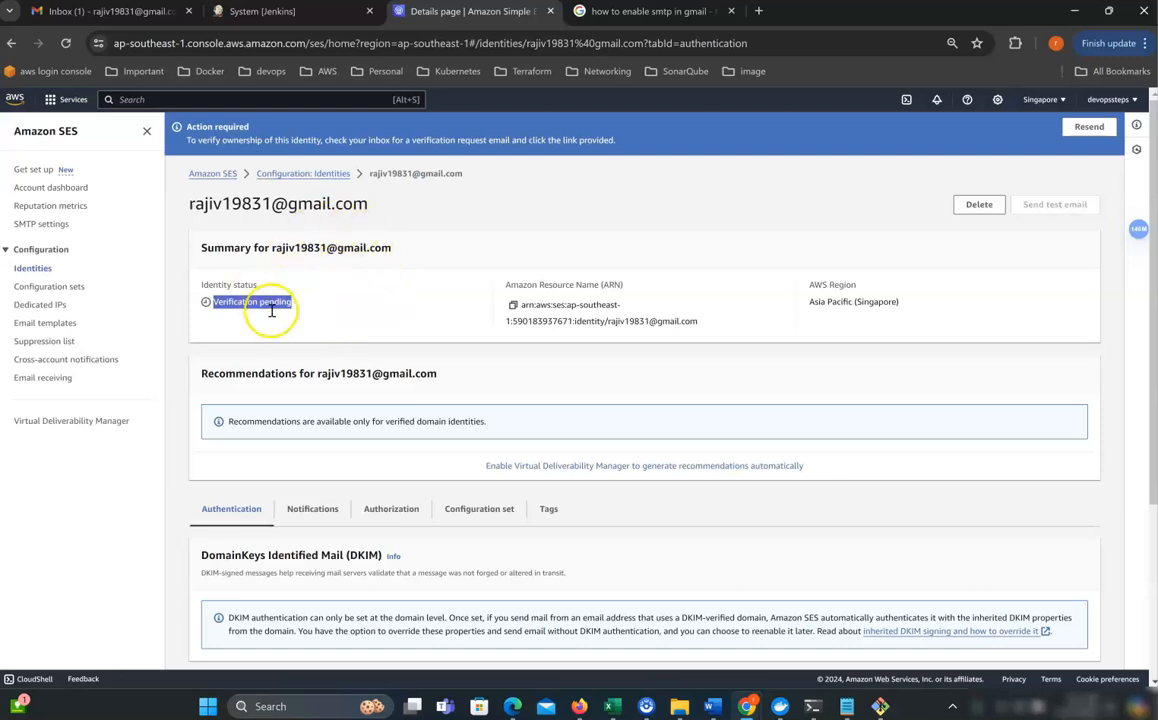
Follow the link in the AWS verification email in Gmail to verify the address.
{"action": "left_click", "coordinate": [100, 15]}
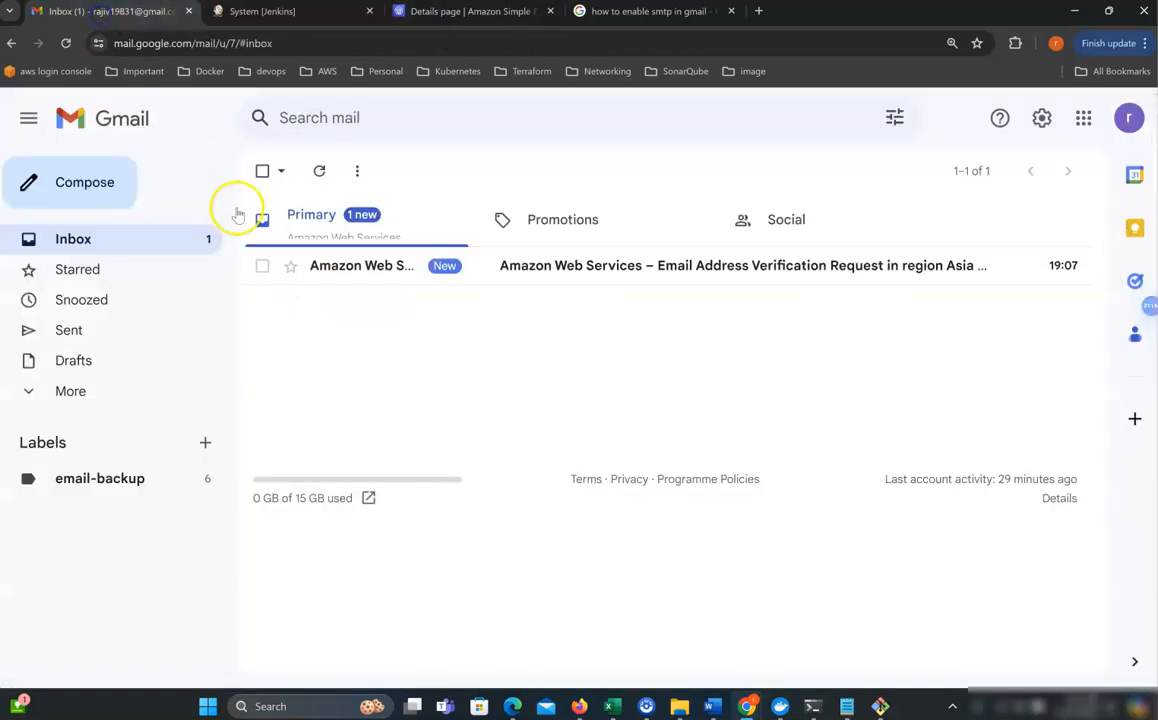
{"action": "left_click", "coordinate": [397, 288]}
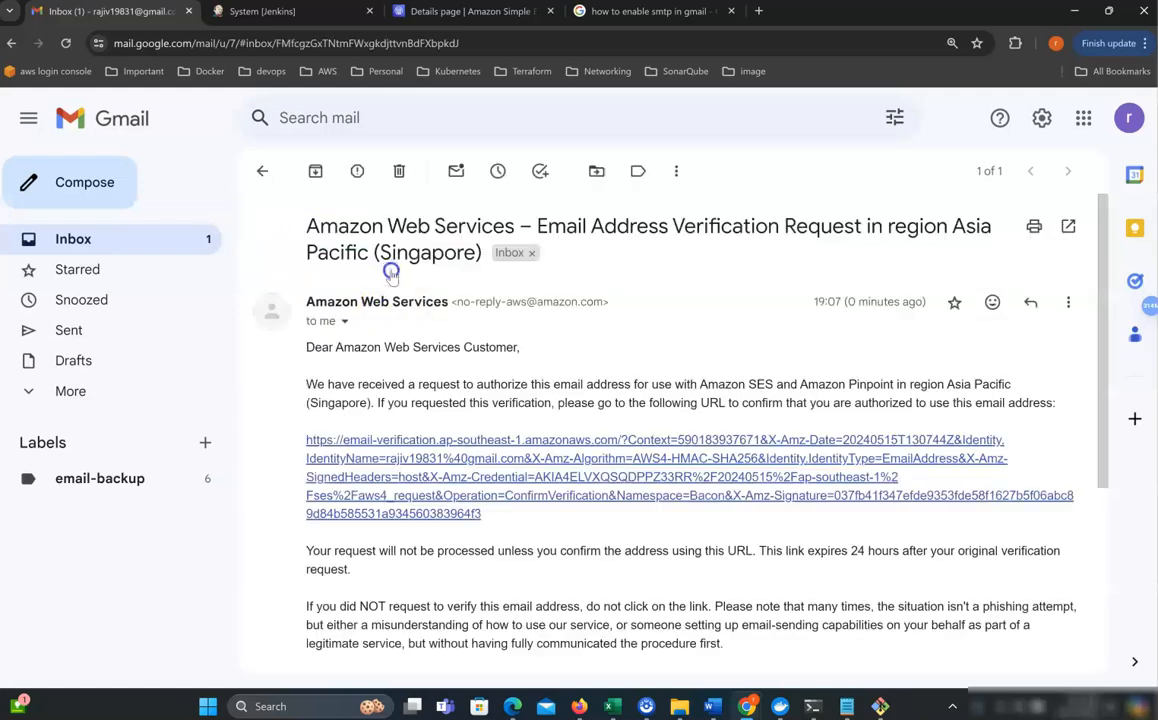
{"action": "left_click", "coordinate": [424, 470]}
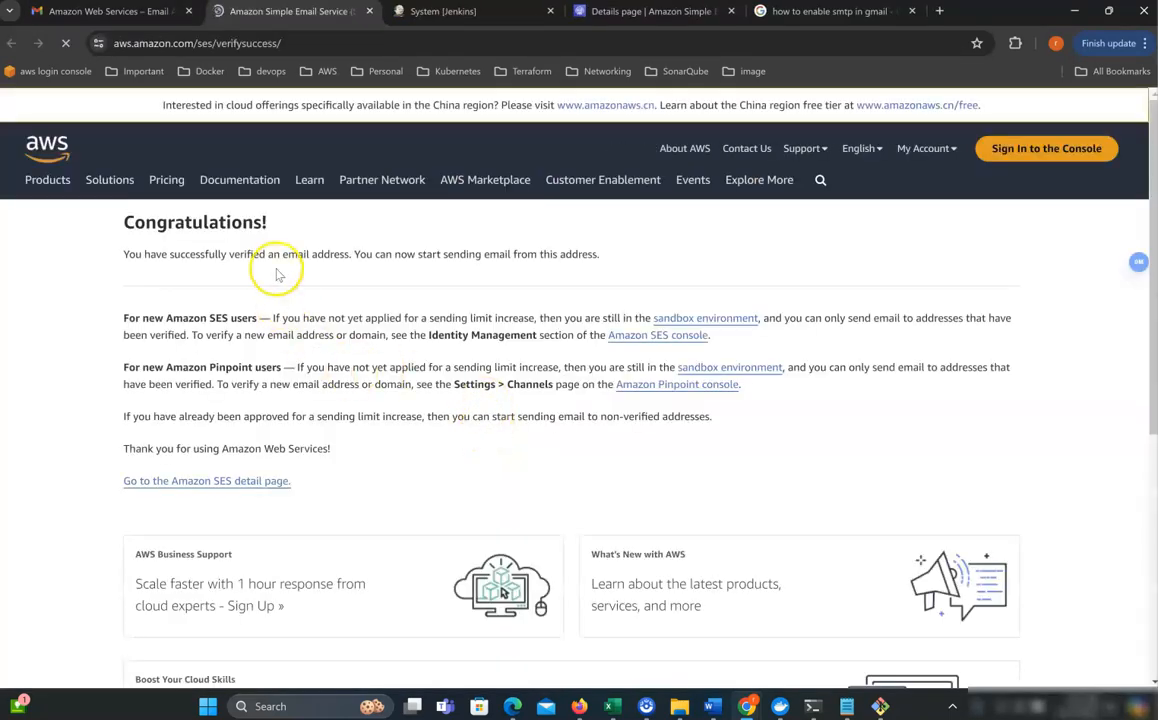
{"action": "left_click_drag", "start_coordinate": [268, 222], "coordinate": [121, 222]}
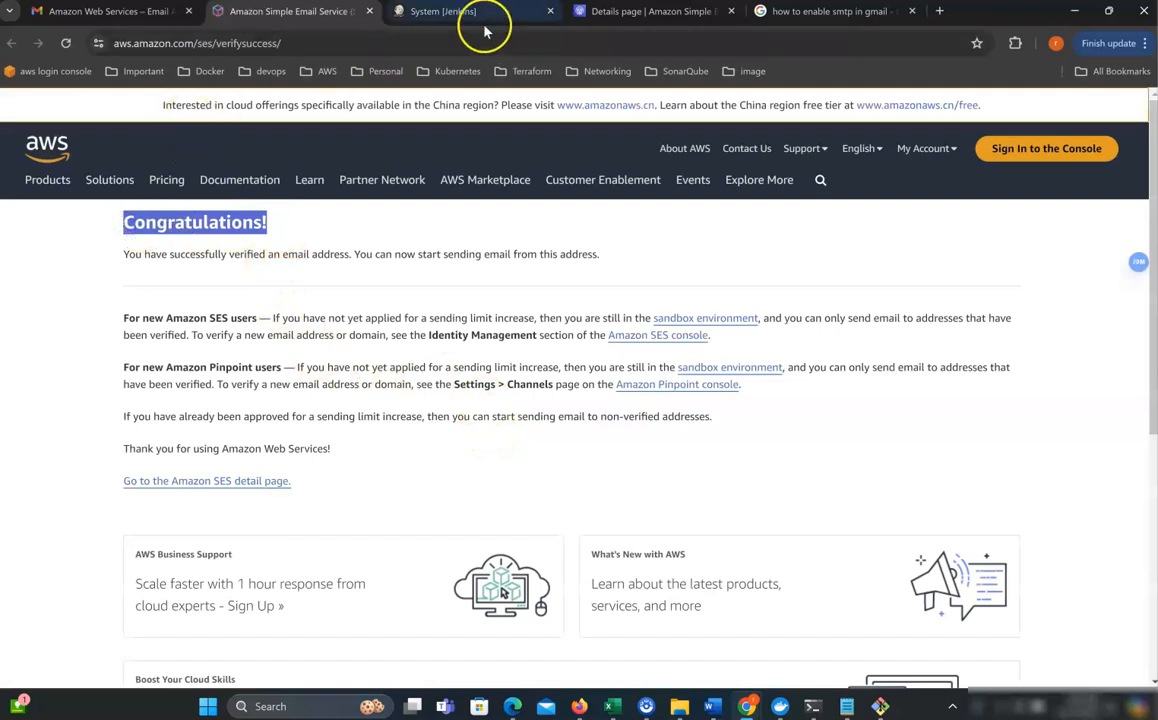
Reload the identity to confirm it is Verified, then view SES SMTP settings for endpoint and ports.
{"action": "left_click", "coordinate": [415, 14]}
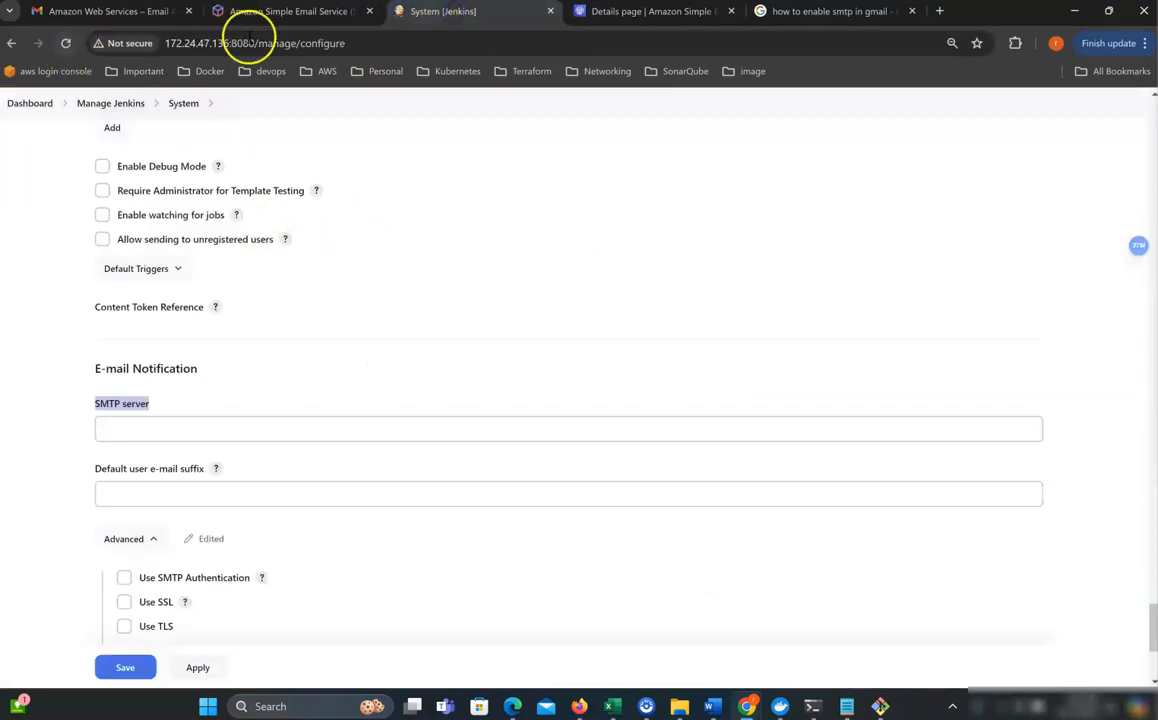
{"action": "left_click", "coordinate": [592, 12]}
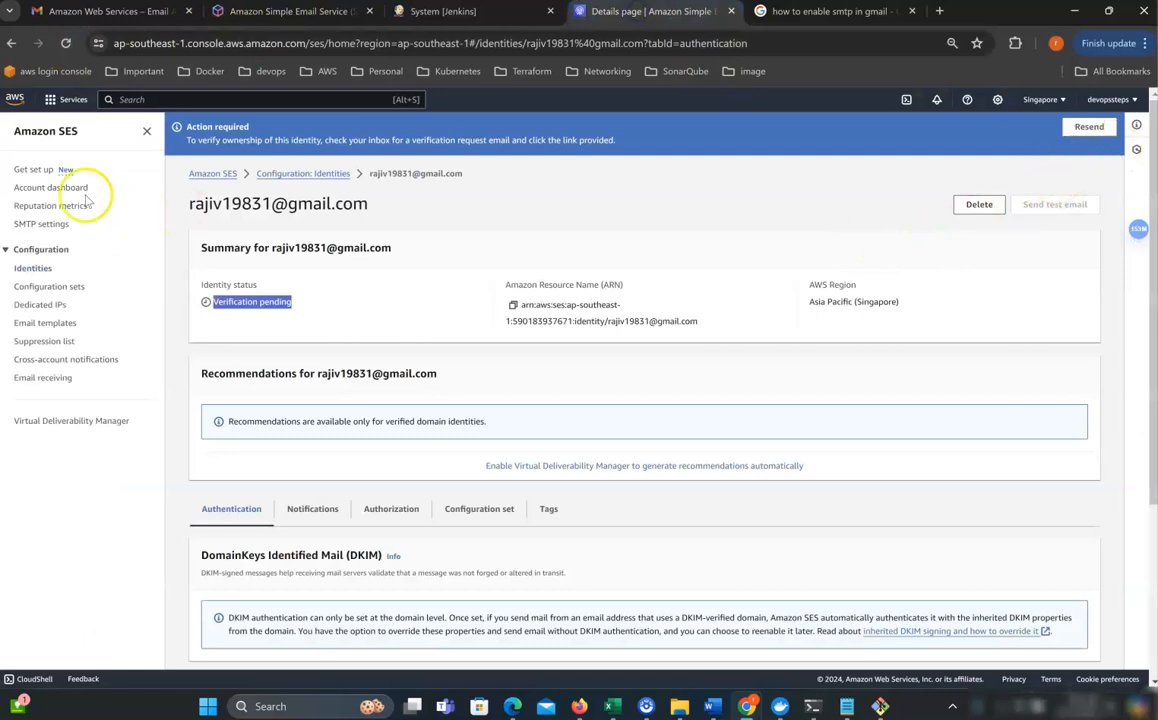
{"action": "left_click", "coordinate": [65, 43]}
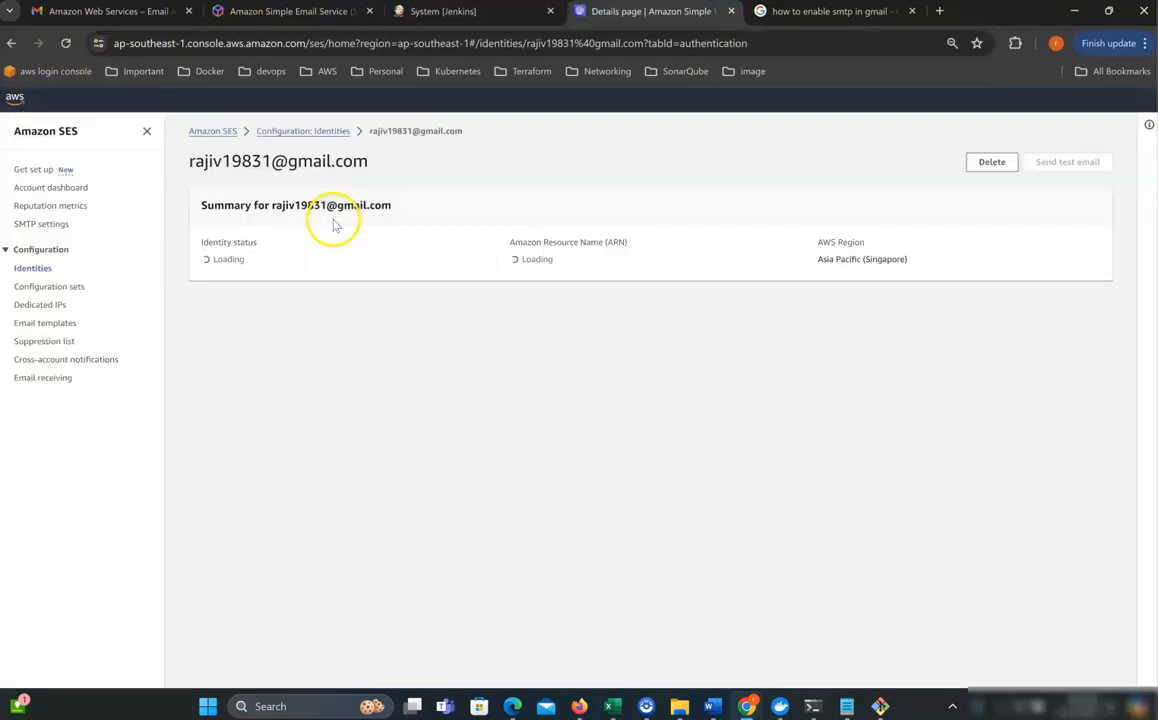
{"action": "double_click", "coordinate": [213, 259]}
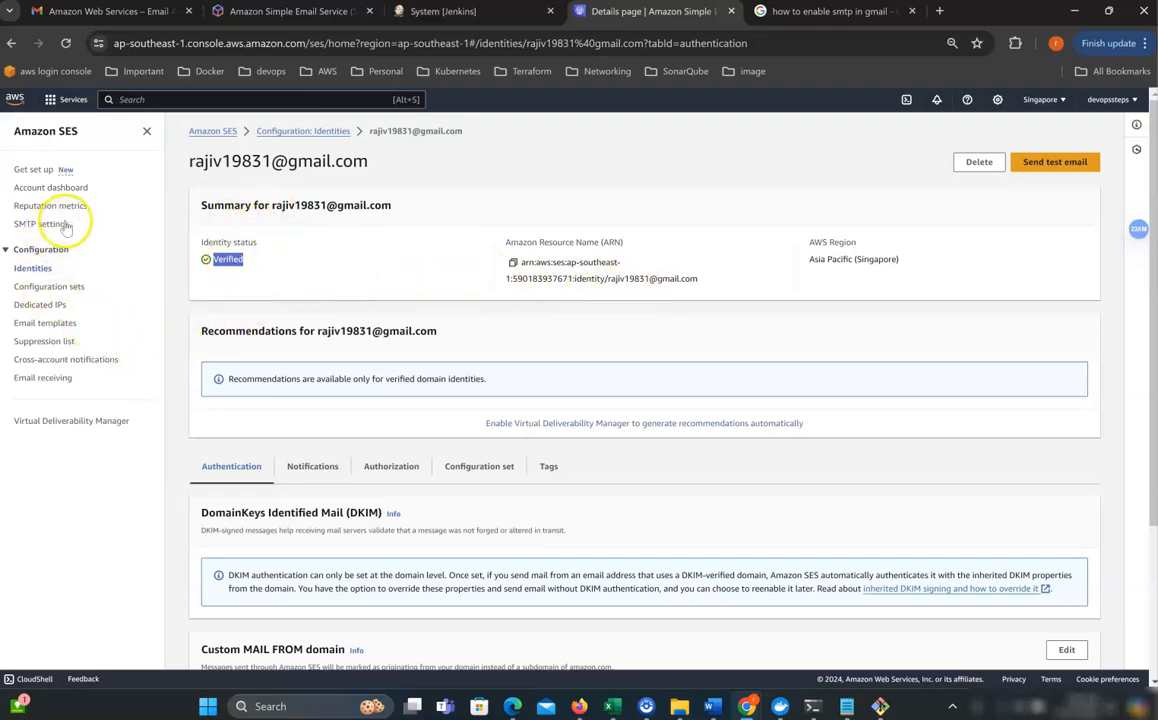
{"action": "left_click_drag", "start_coordinate": [73, 229], "coordinate": [14, 228]}
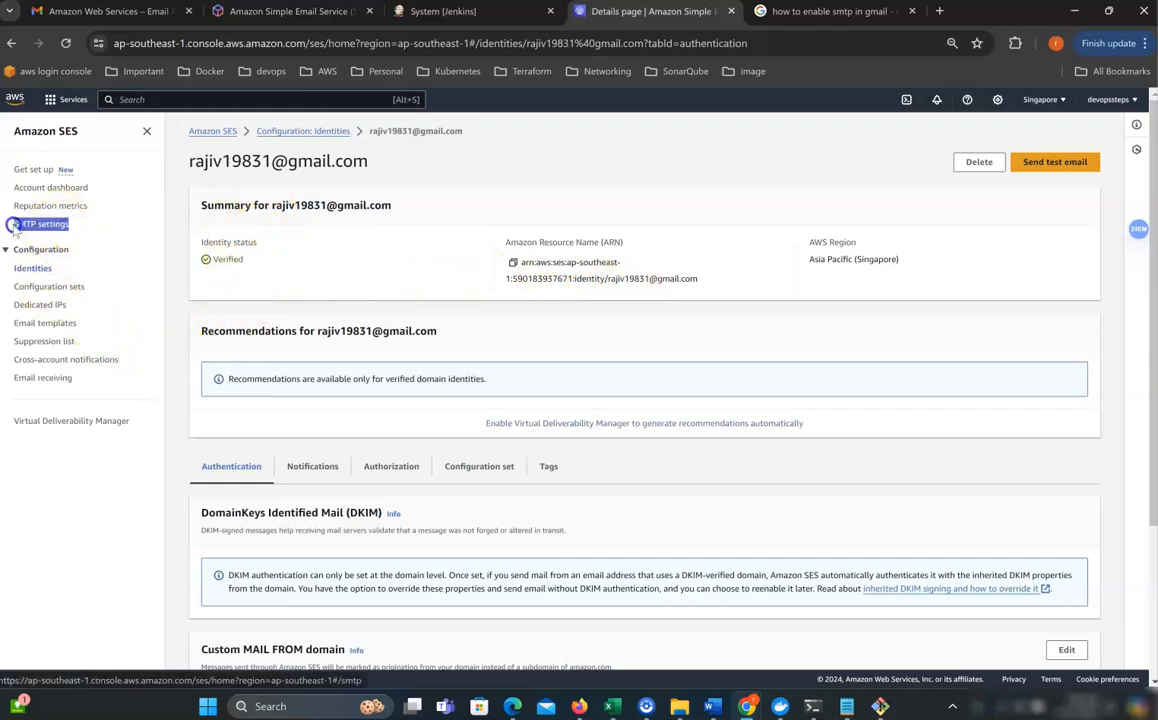
{"action": "left_click", "coordinate": [33, 229]}
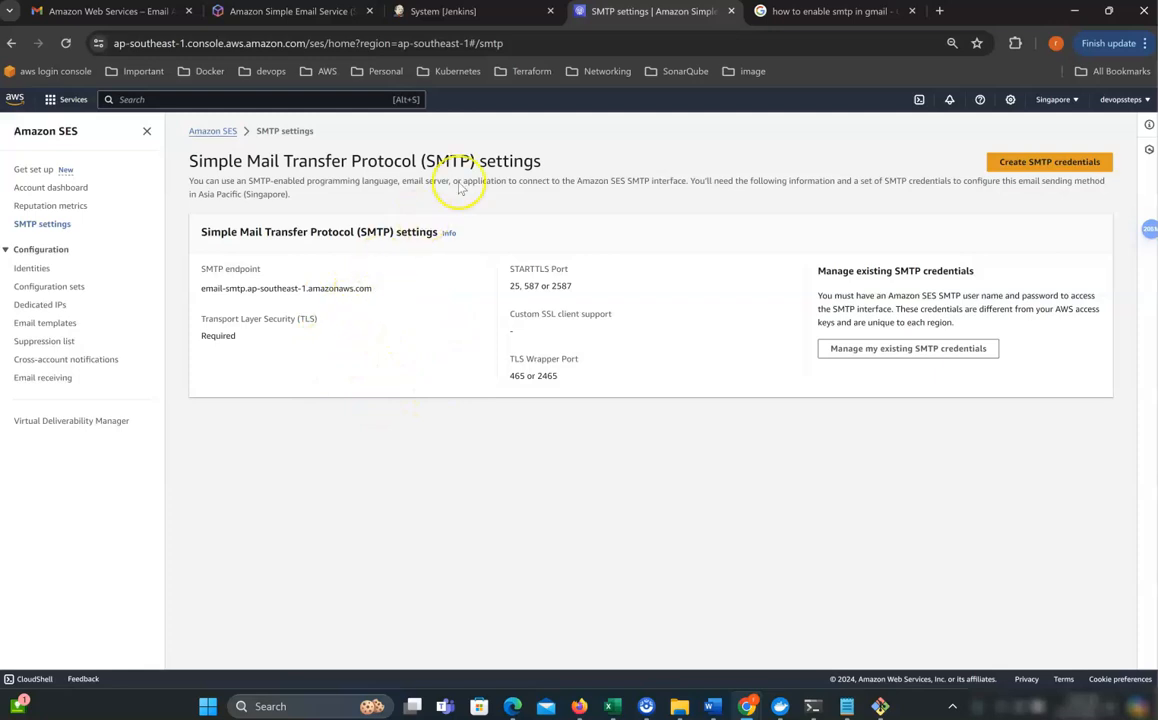
Set Jenkins' SMTP server to the SES endpoint email-smtp.ap-southeast-1.amazonaws.com.
{"action": "left_click", "coordinate": [445, 14]}
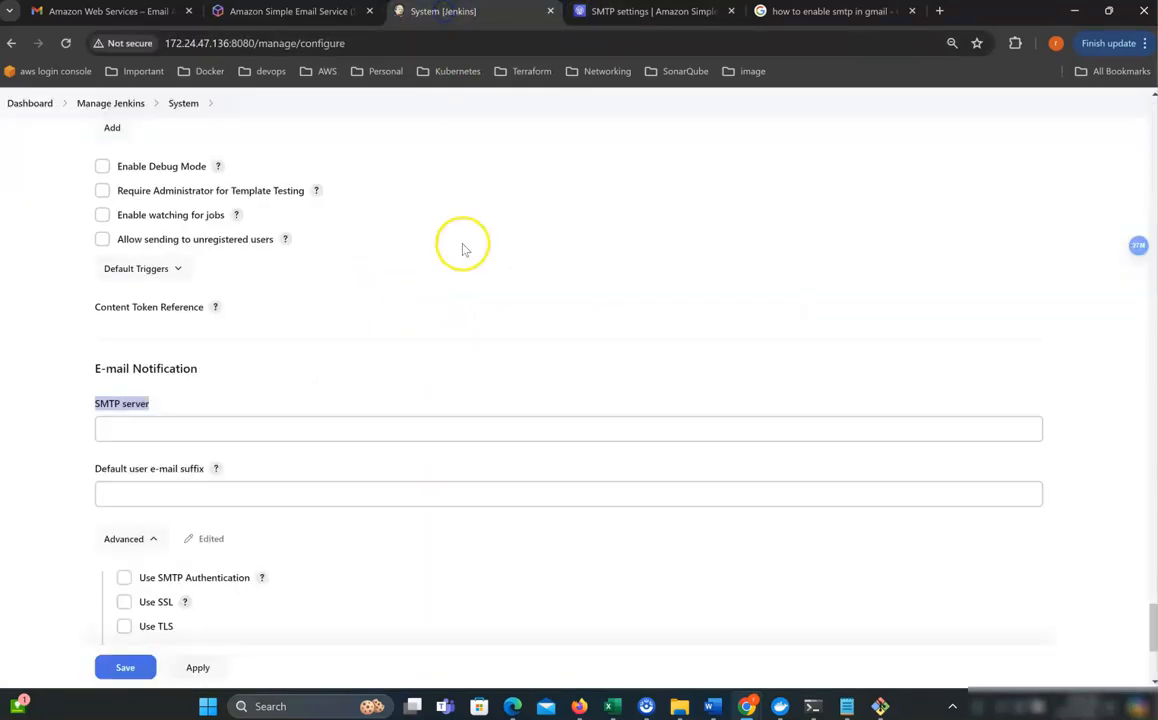
{"action": "left_click", "coordinate": [165, 407]}
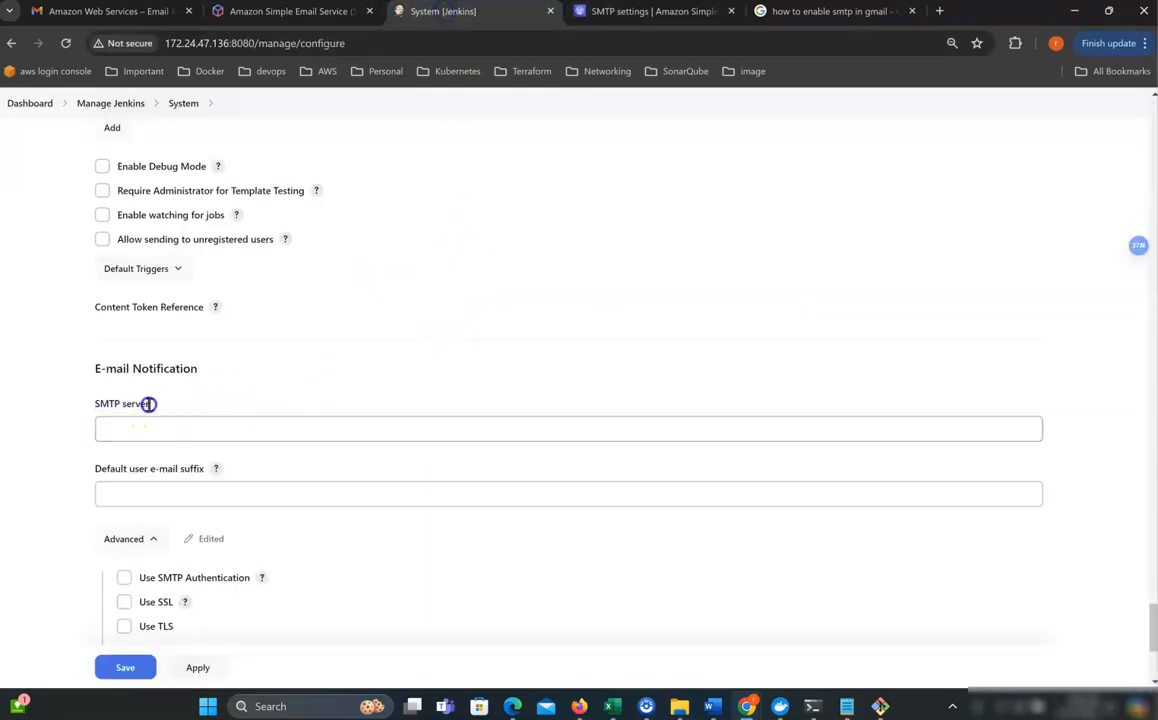
{"action": "left_click", "coordinate": [148, 430]}
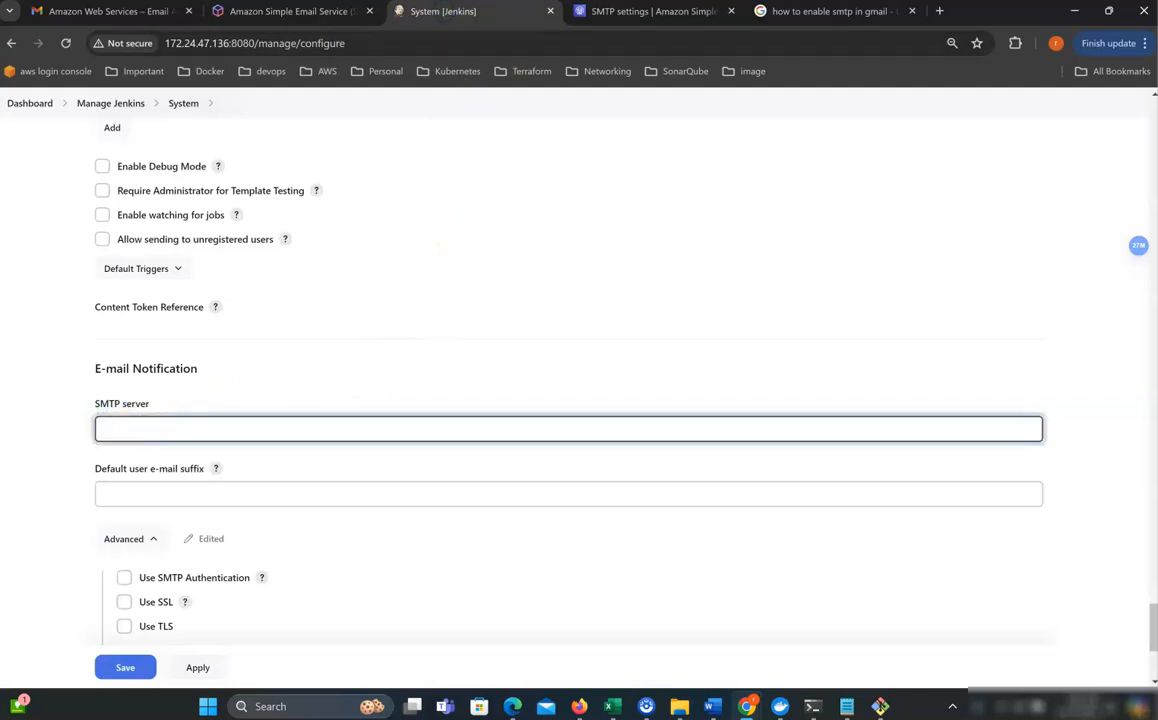
{"action": "left_click", "coordinate": [620, 12]}
{"action": "left_click_drag", "start_coordinate": [372, 288], "coordinate": [217, 290]}
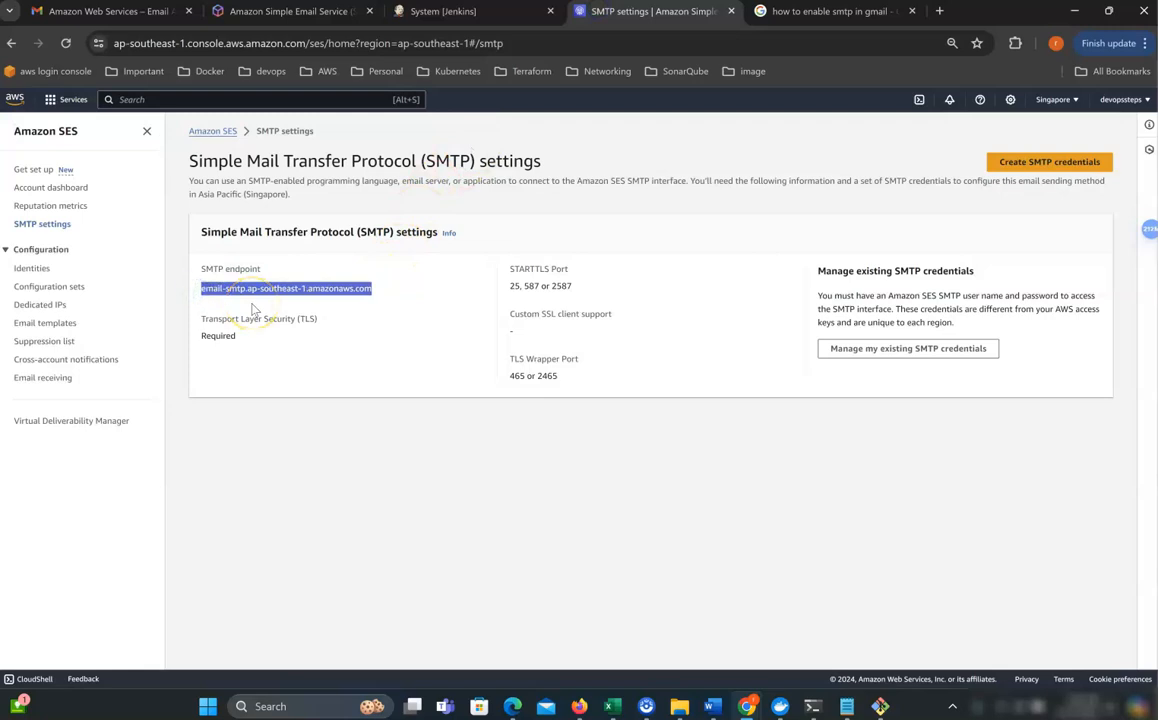
{"action": "left_click", "coordinate": [462, 14]}
{"action": "type", "text": "email-smtp.ap-southeast-1.amazonaws.com"}
Enable SMTP authentication and TLS, and set the SMTP port to 587.
{"action": "scroll", "coordinate": [390, 400], "scroll_direction": "down", "scroll_amount": 3}
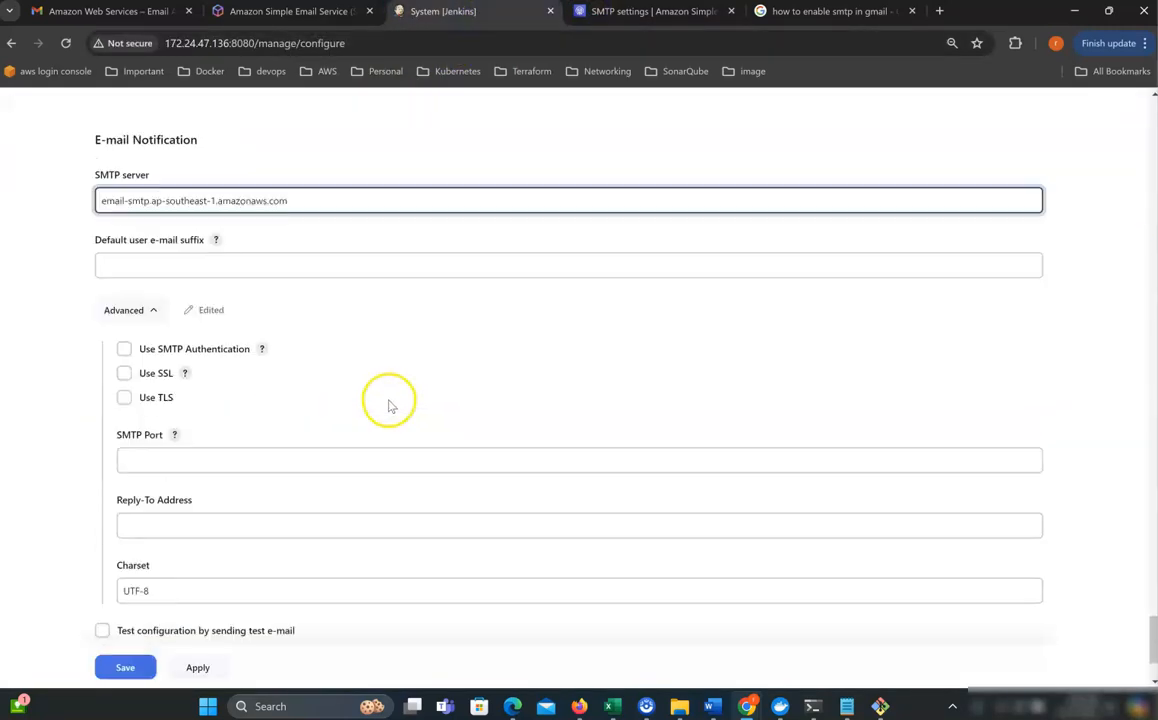
{"action": "scroll", "coordinate": [390, 405], "scroll_direction": "down", "scroll_amount": 1}
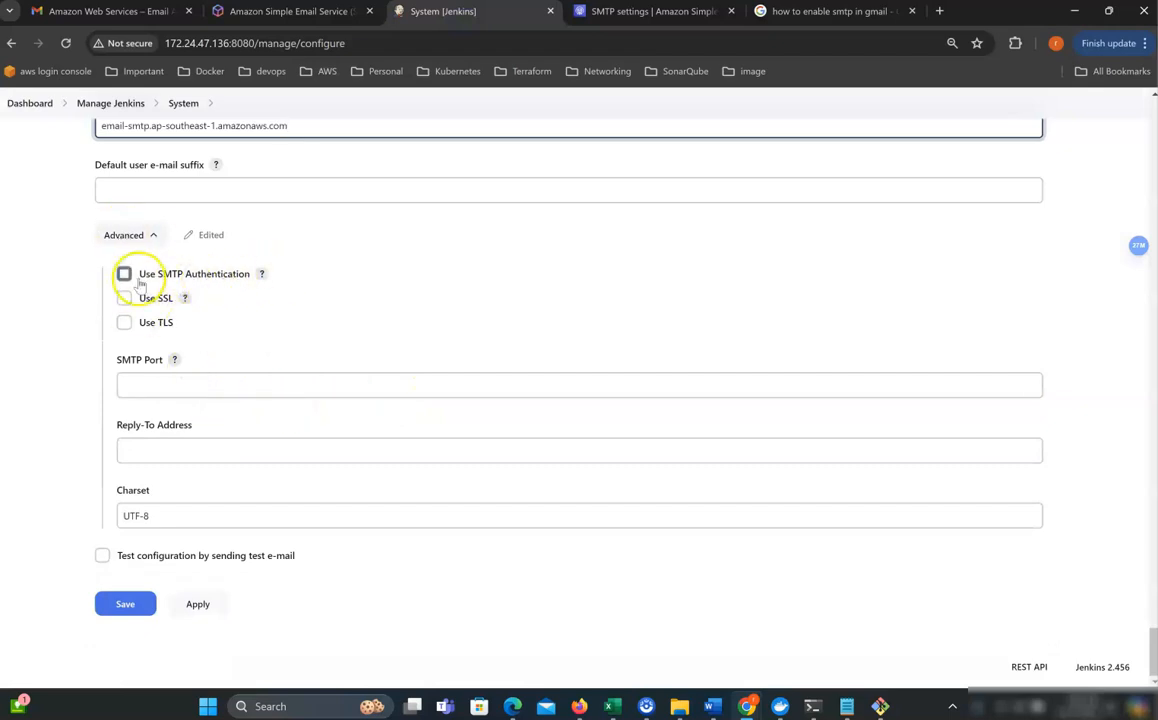
{"action": "left_click", "coordinate": [123, 276]}
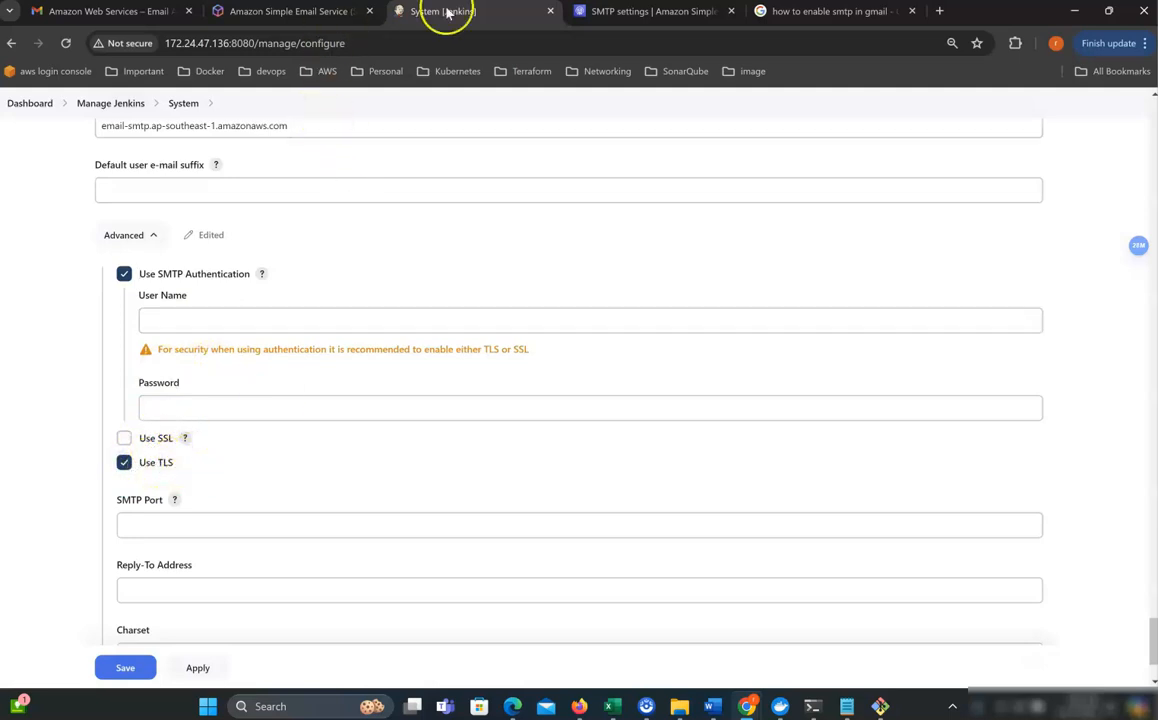
{"action": "left_click", "coordinate": [590, 12]}
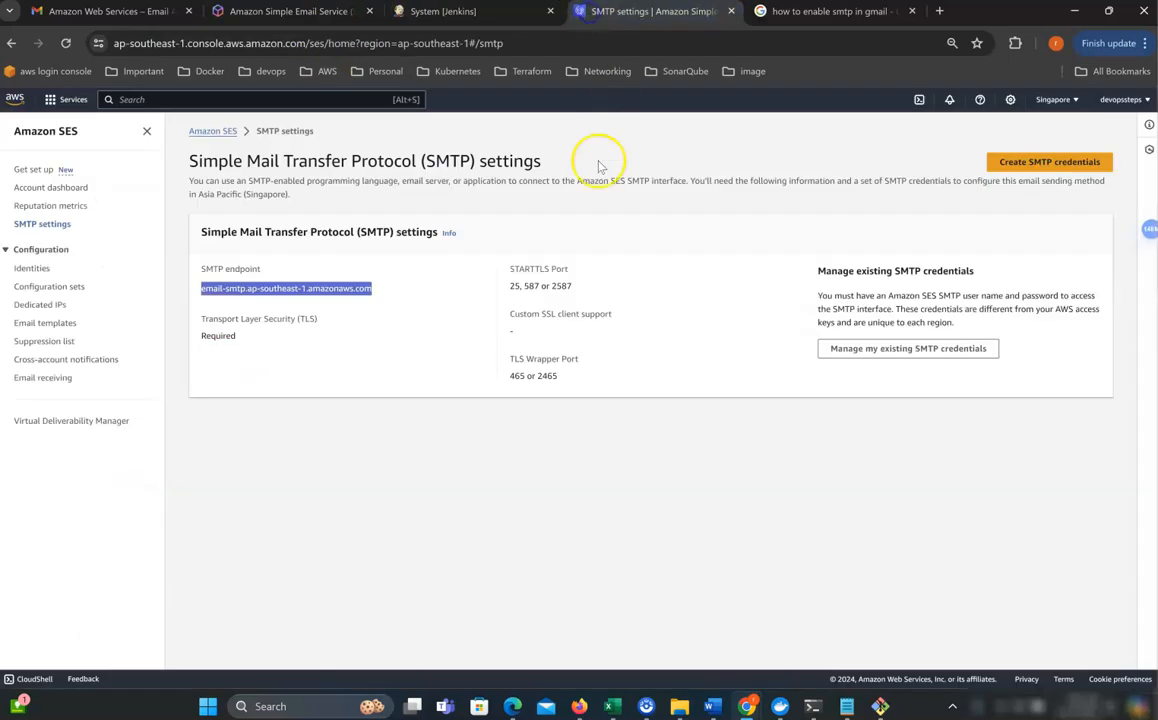
{"action": "double_click", "coordinate": [529, 287]}
{"action": "key", "text": "ctrl+c"}
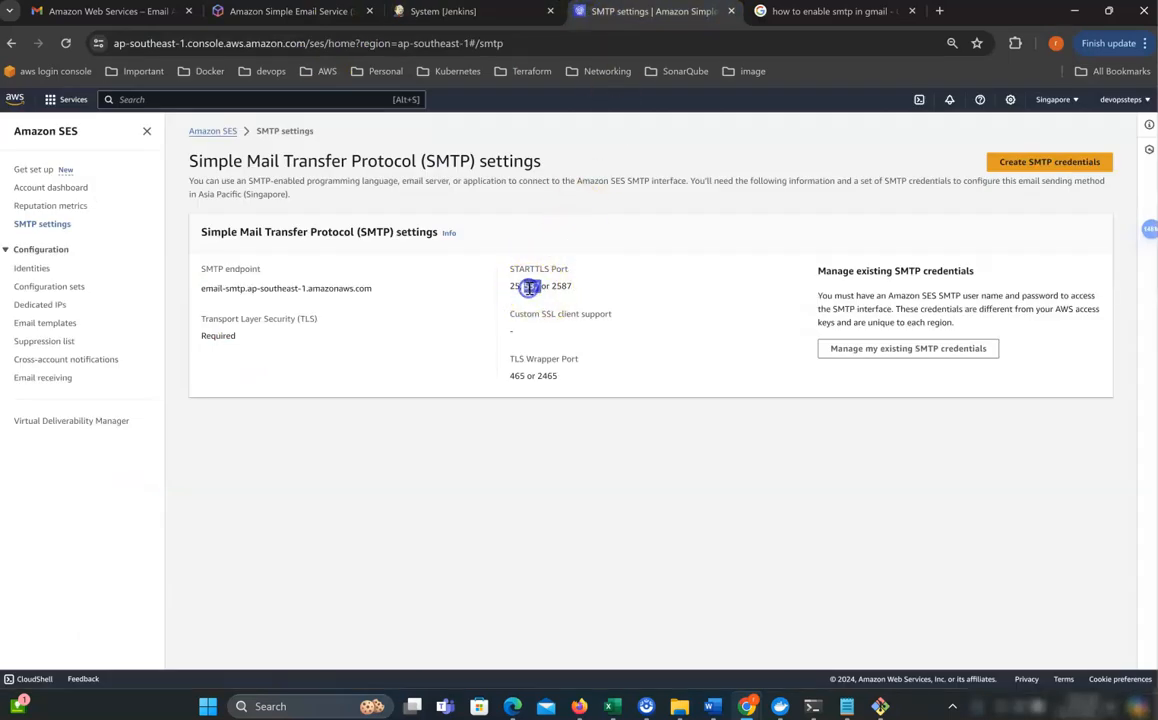
{"action": "left_click", "coordinate": [443, 12]}
{"action": "left_click", "coordinate": [168, 527]}
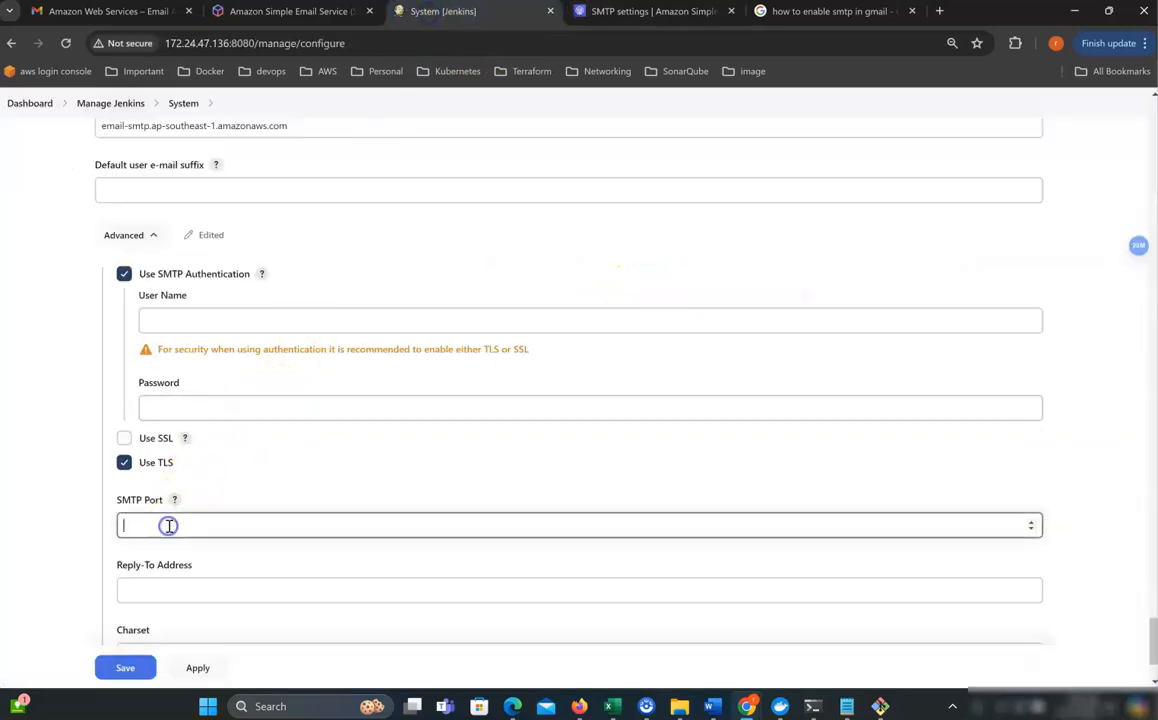
{"action": "key", "text": "ctrl+v"}
{"action": "scroll", "coordinate": [408, 467], "scroll_direction": "down", "scroll_amount": 3}
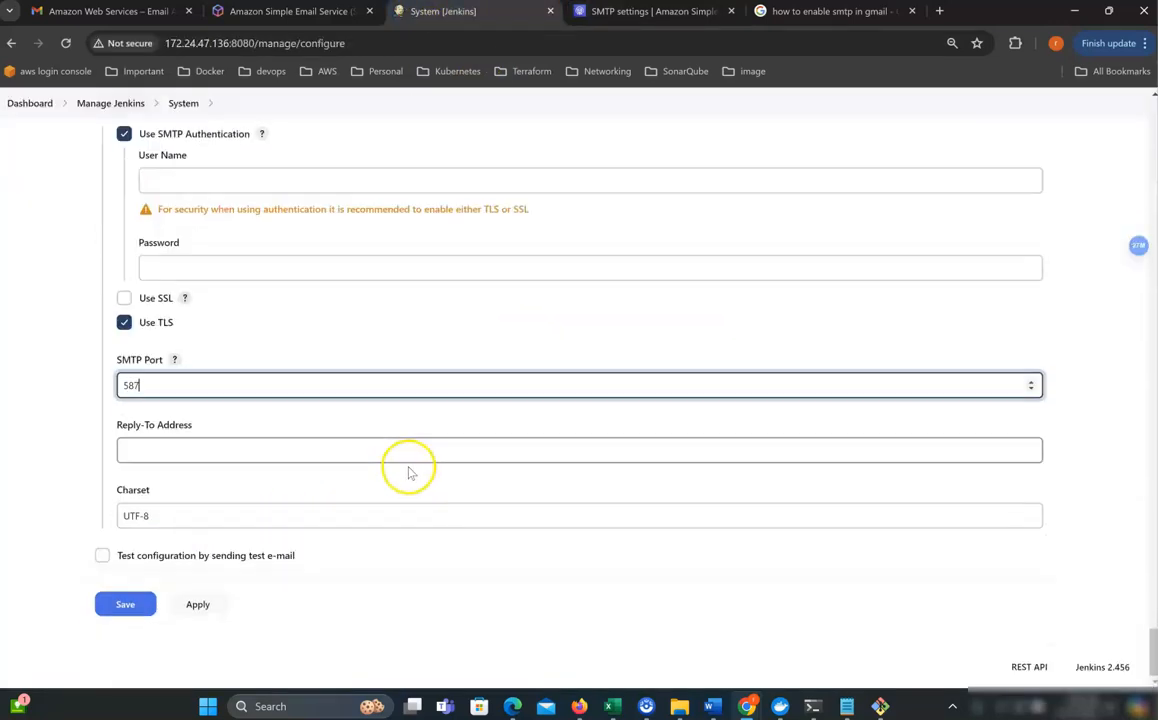
{"action": "scroll", "coordinate": [408, 467], "scroll_direction": "up", "scroll_amount": 3}
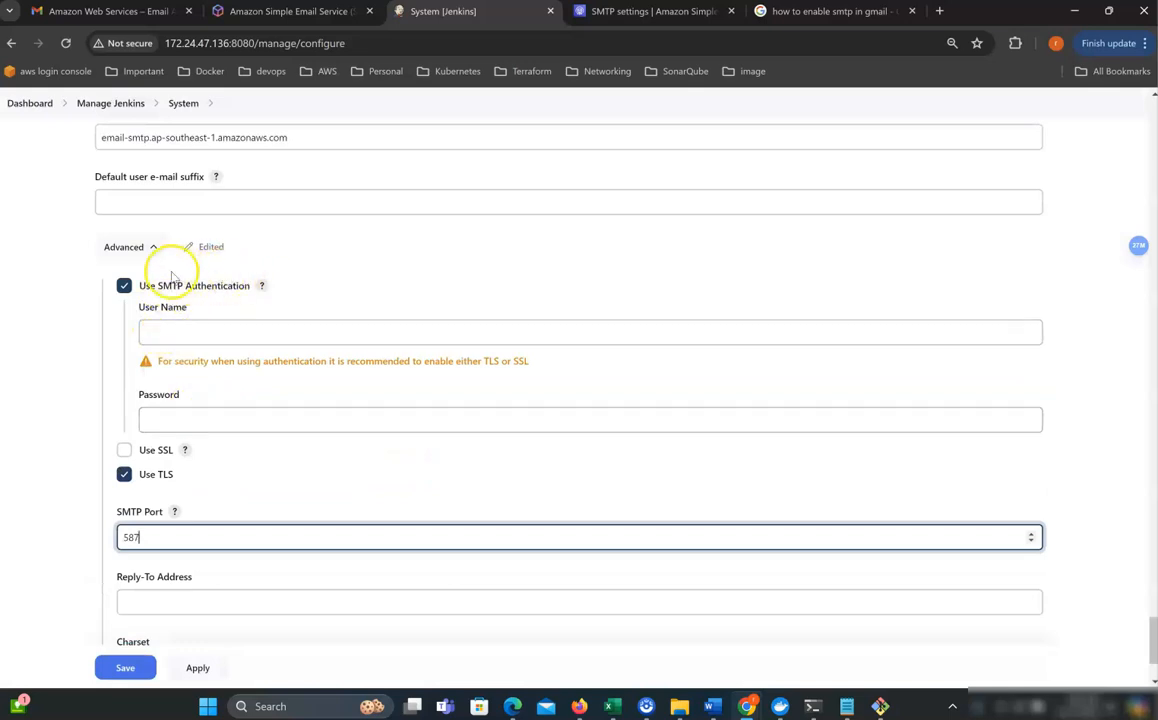
Create SMTP credentials with a new IAM user named jekins-21.
{"action": "left_click", "coordinate": [624, 16]}
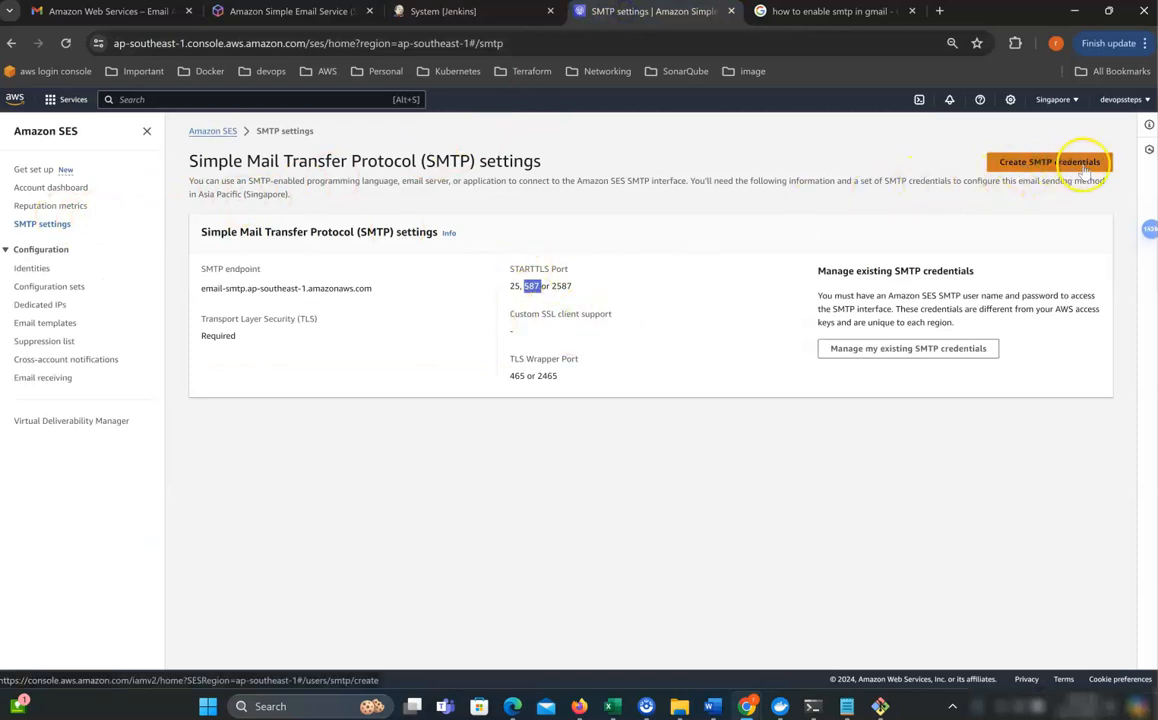
{"action": "left_click", "coordinate": [1049, 165]}
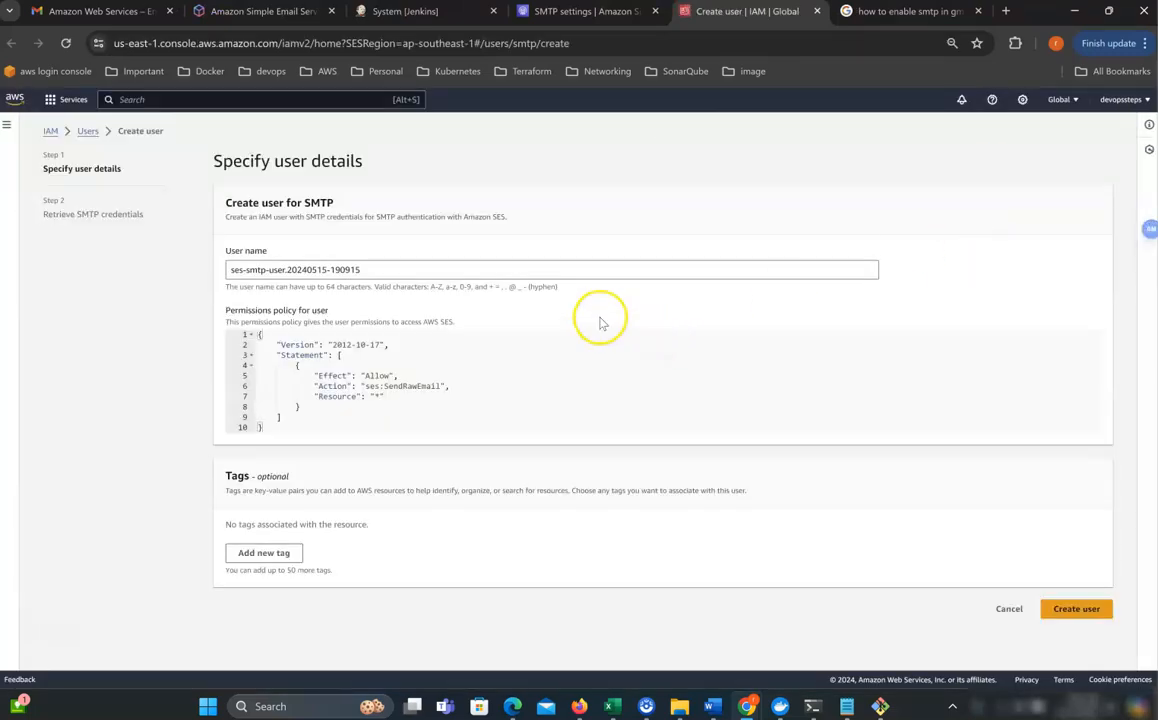
{"action": "triple_click", "coordinate": [319, 267]}
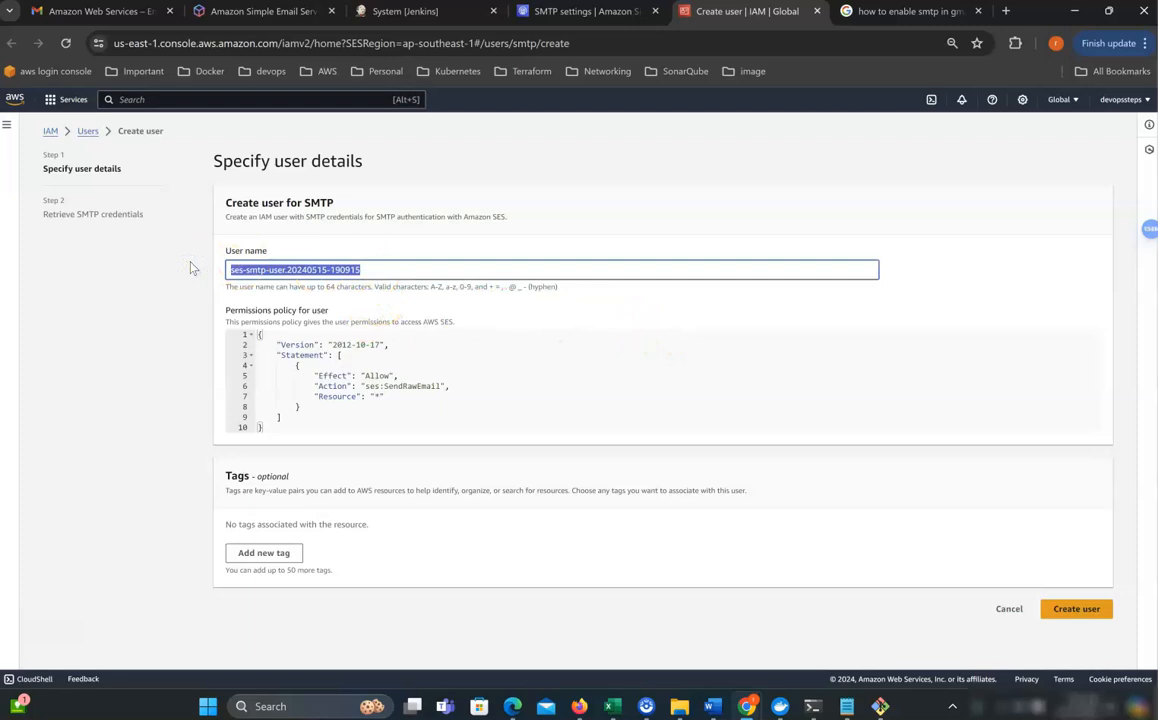
{"action": "type", "text": "jekins-21"}
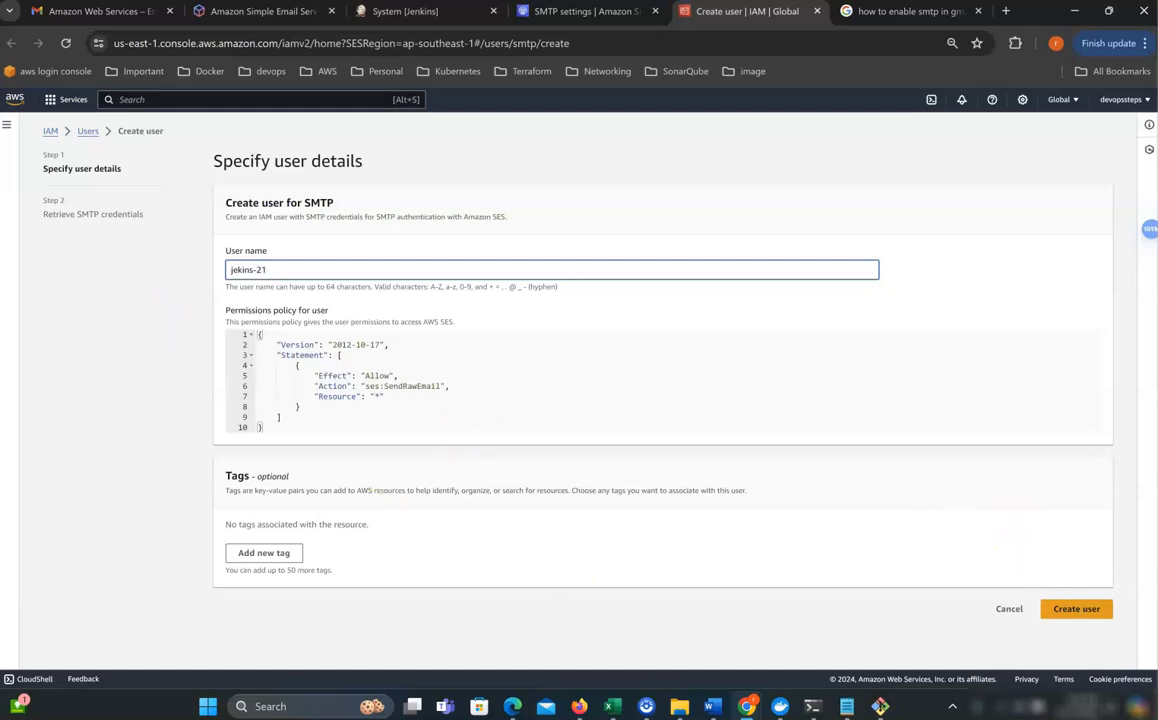
{"action": "left_click", "coordinate": [1094, 618]}
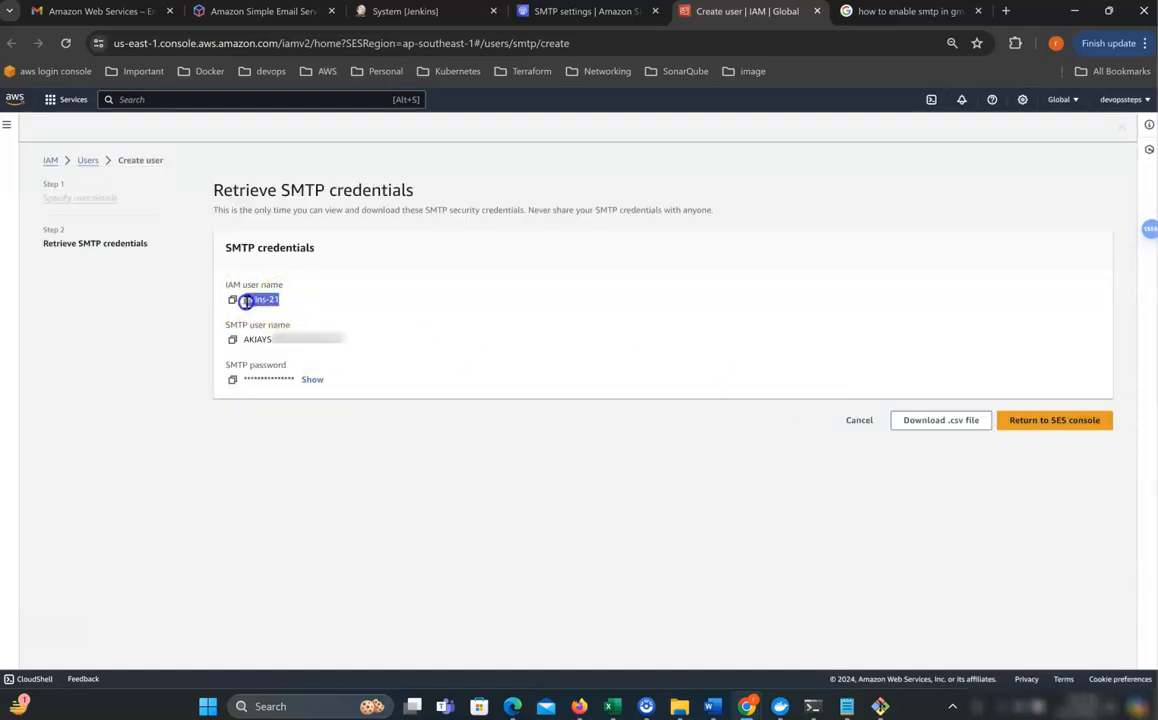
Download the SMTP credentials as jekins-21_credentials.csv and view them in Notepad.
{"action": "left_click_drag", "start_coordinate": [340, 341], "coordinate": [252, 339]}
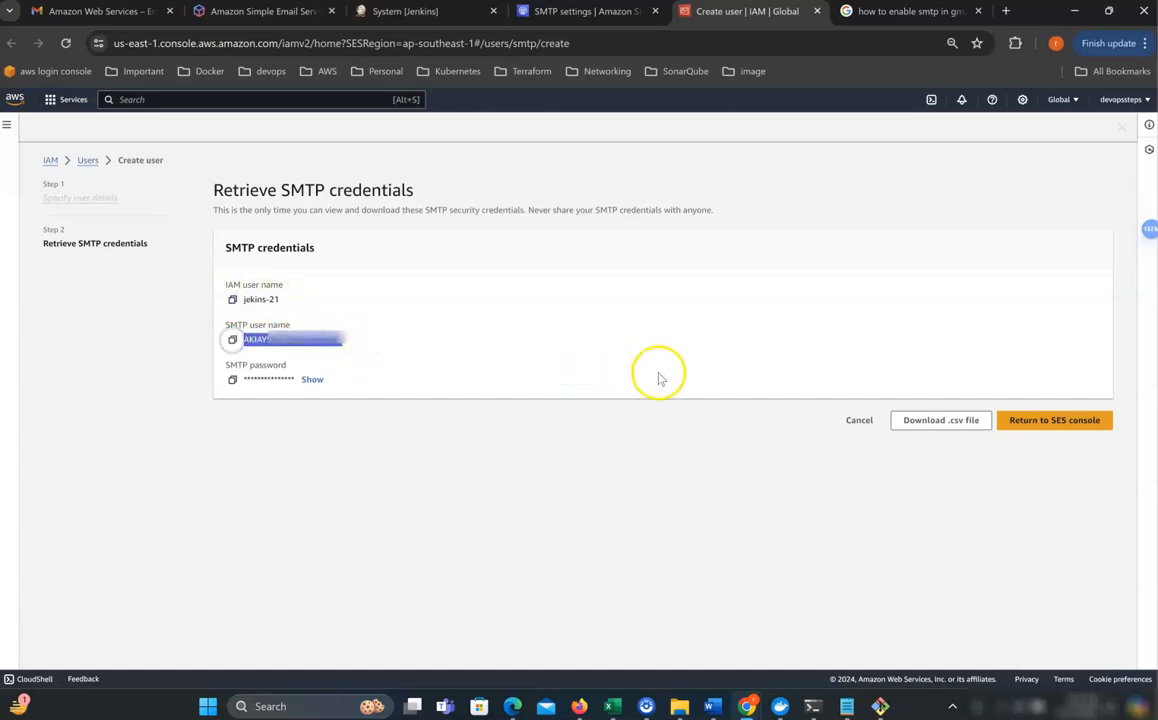
{"action": "left_click", "coordinate": [957, 422]}
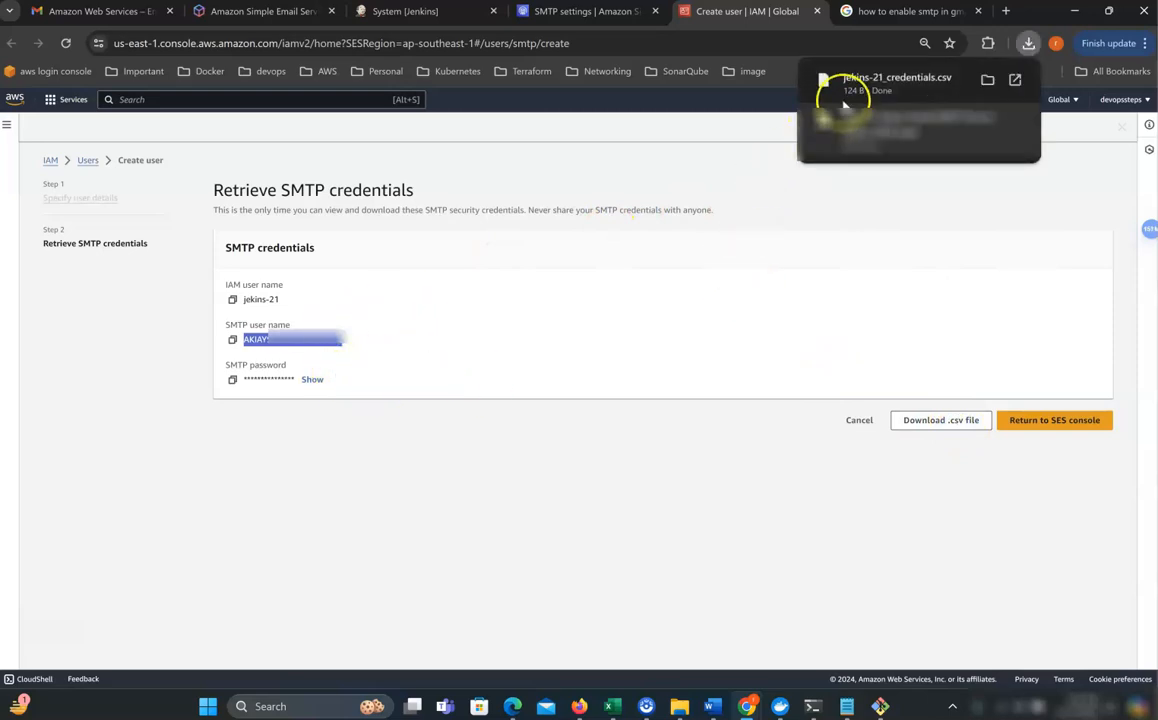
{"action": "left_click", "coordinate": [820, 87]}
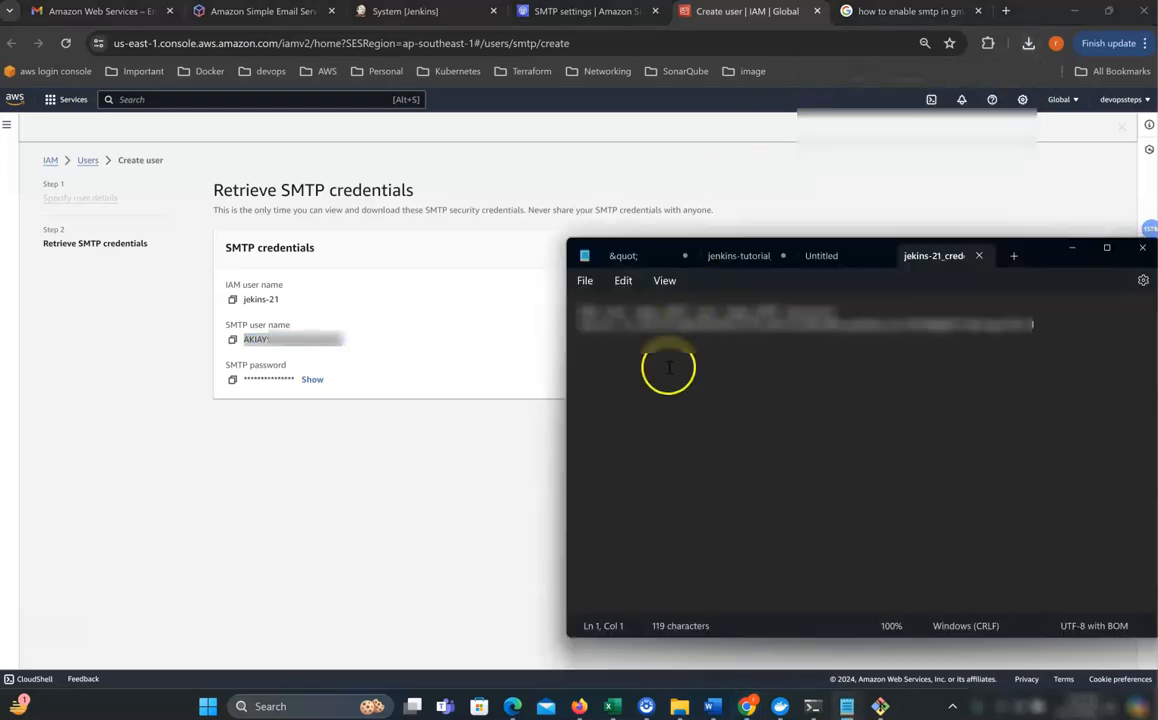
{"action": "double_click", "coordinate": [716, 325]}
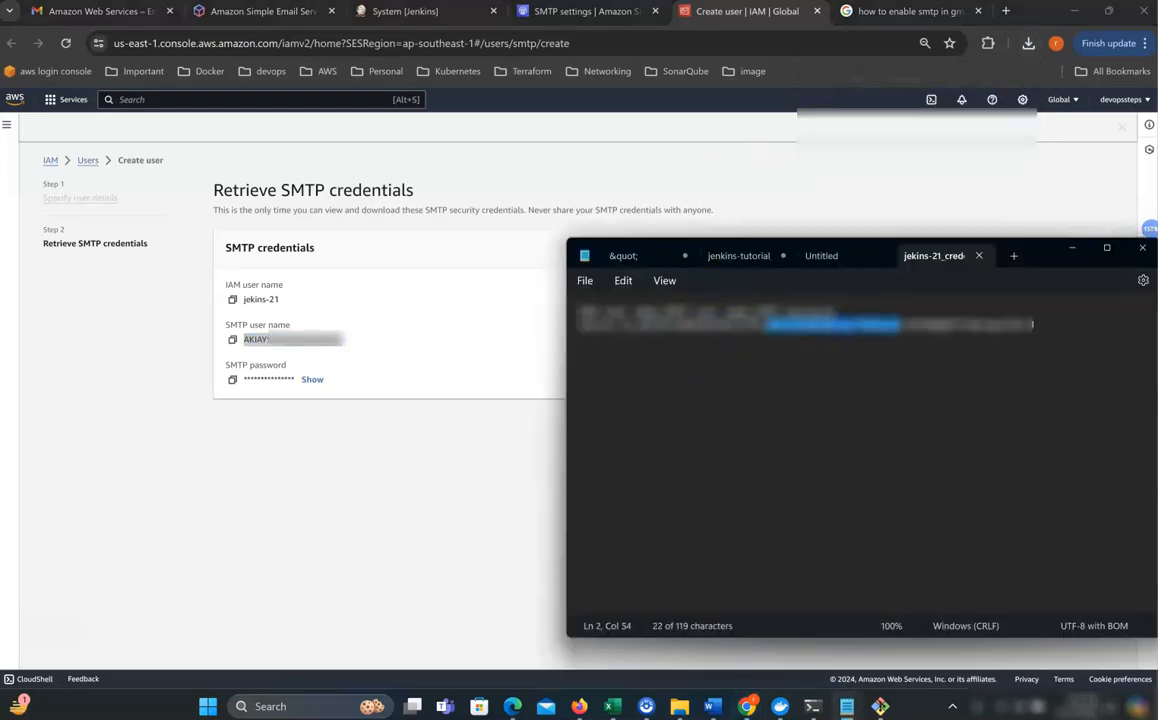
{"action": "left_click", "coordinate": [1010, 360]}
{"action": "left_click_drag", "start_coordinate": [1053, 333], "coordinate": [684, 324]}
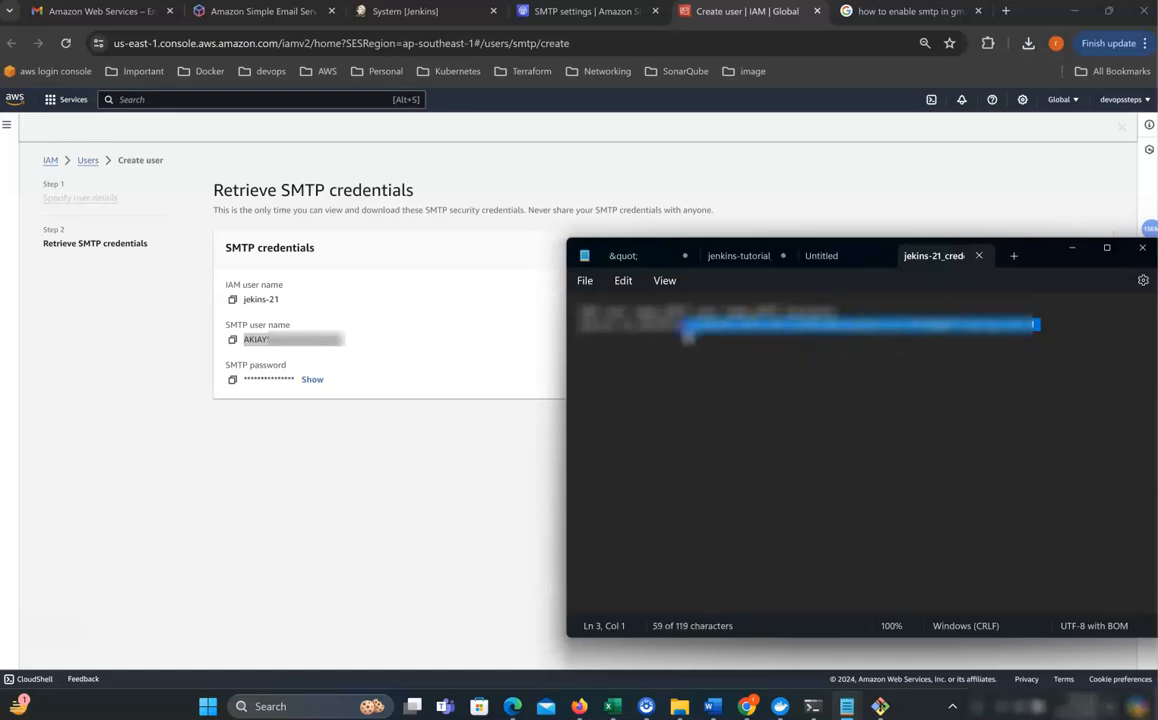
Copy the SMTP user name from the credentials page and return to Jenkins.
{"action": "left_click", "coordinate": [419, 315]}
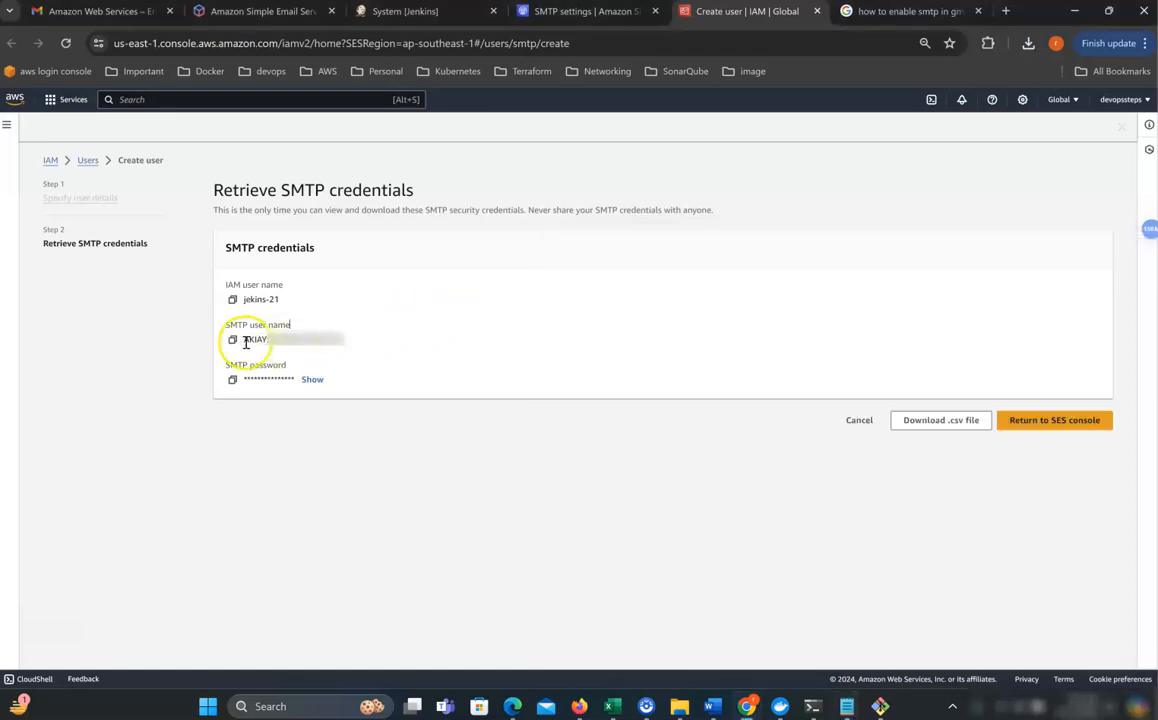
{"action": "left_click", "coordinate": [233, 341]}
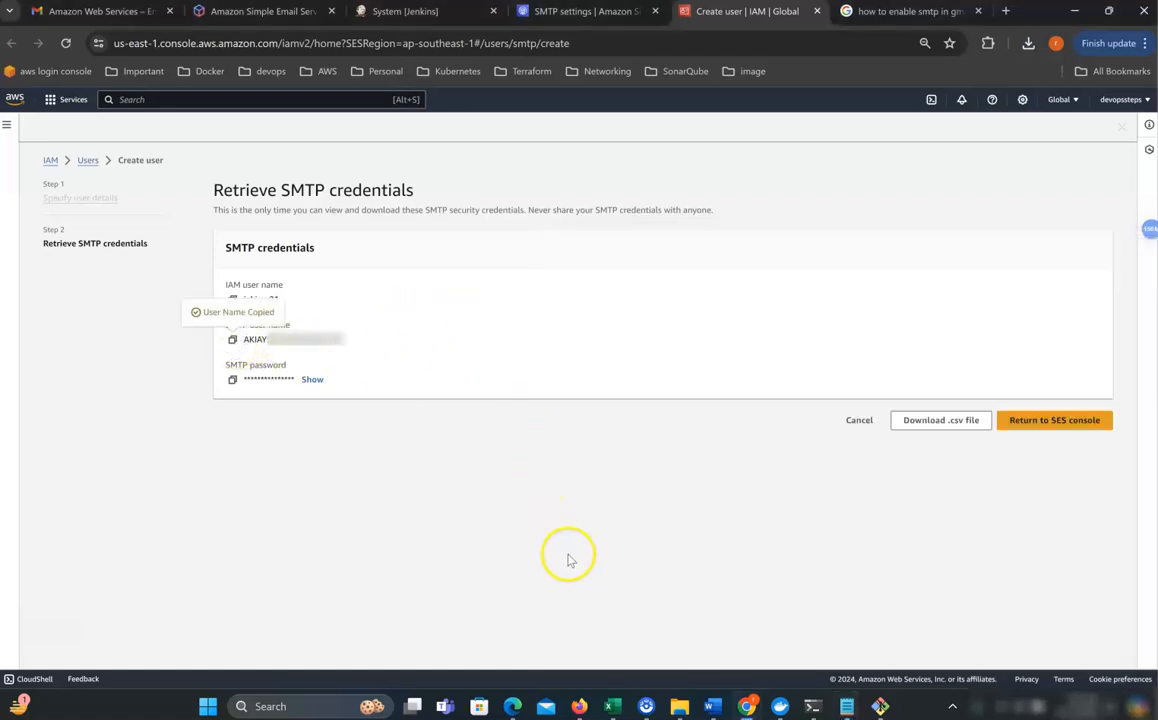
{"action": "left_click", "coordinate": [390, 12]}
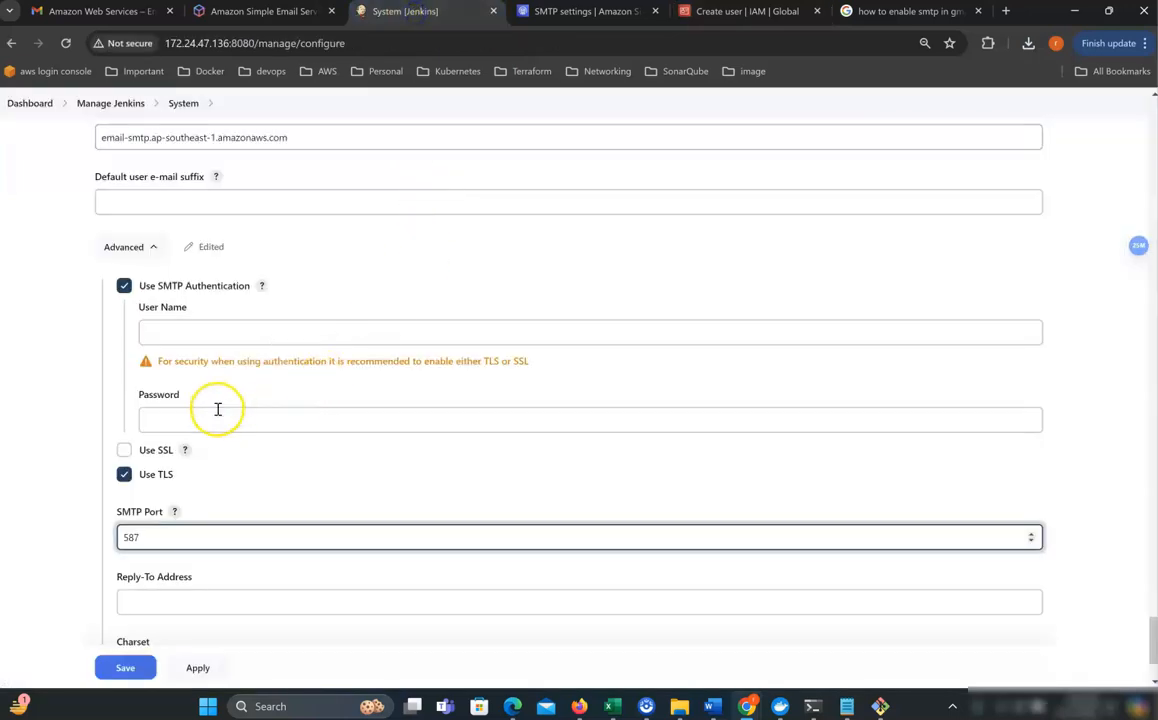
Paste the SES SMTP user name and password into Jenkins' authentication fields.
{"action": "left_click", "coordinate": [192, 329]}
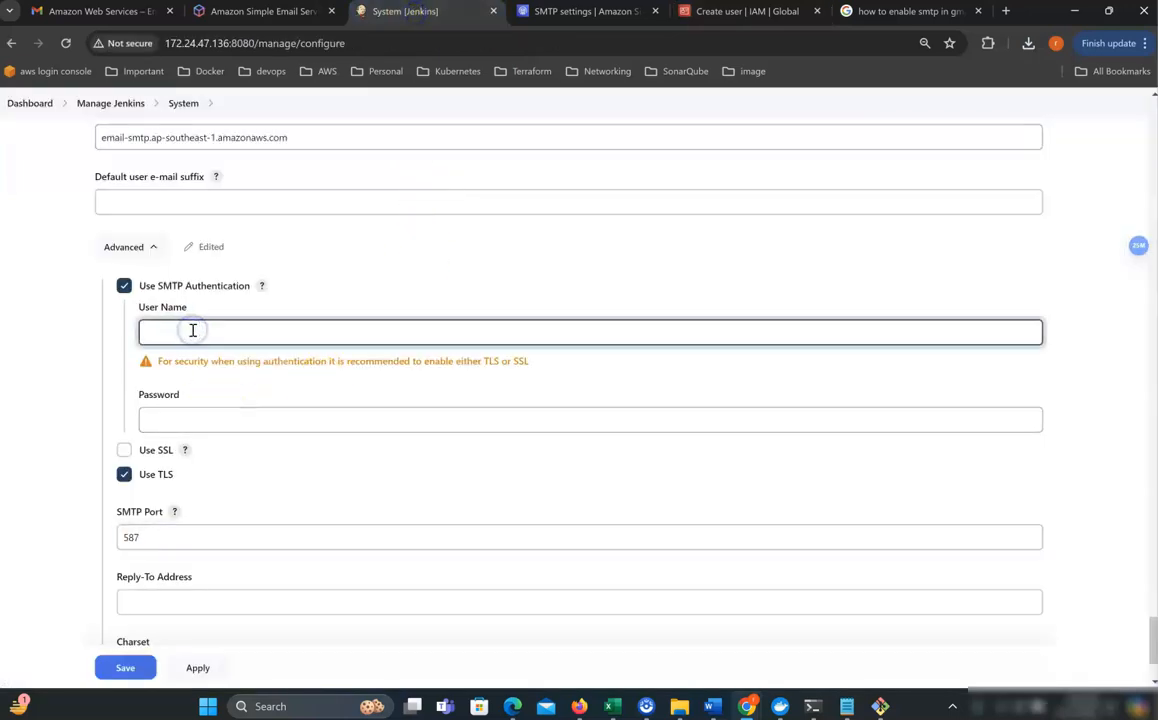
{"action": "key", "text": "ctrl+v"}
{"action": "left_click", "coordinate": [551, 14]}
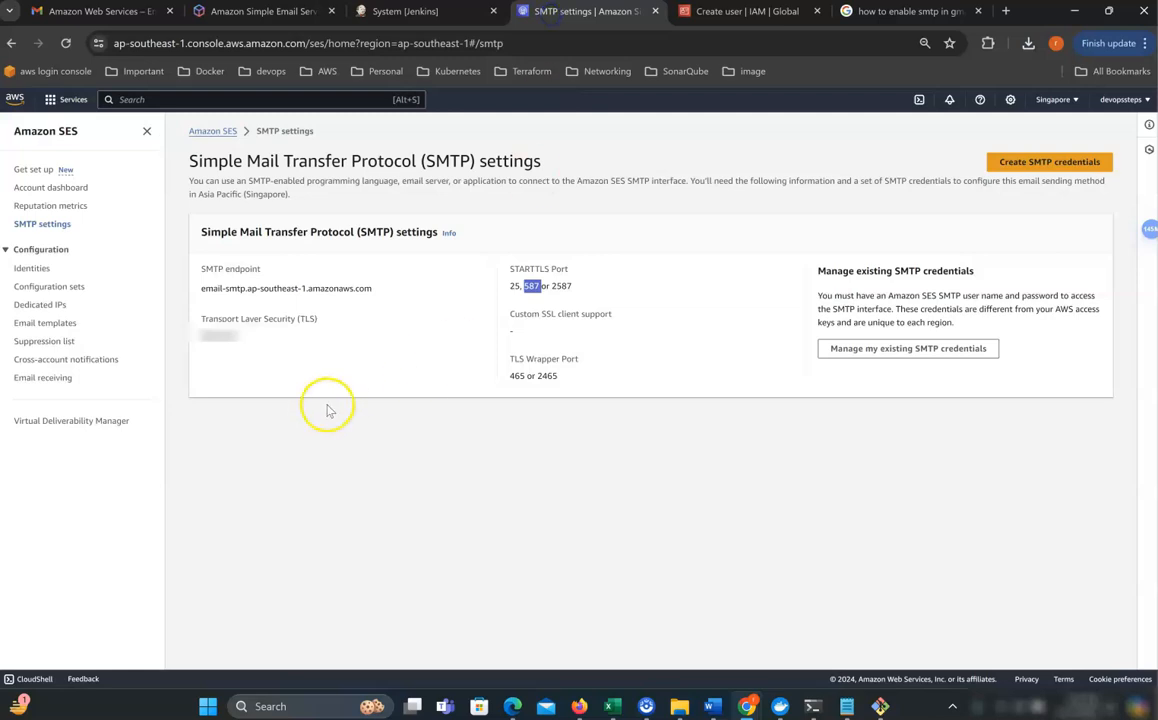
{"action": "left_click", "coordinate": [705, 12]}
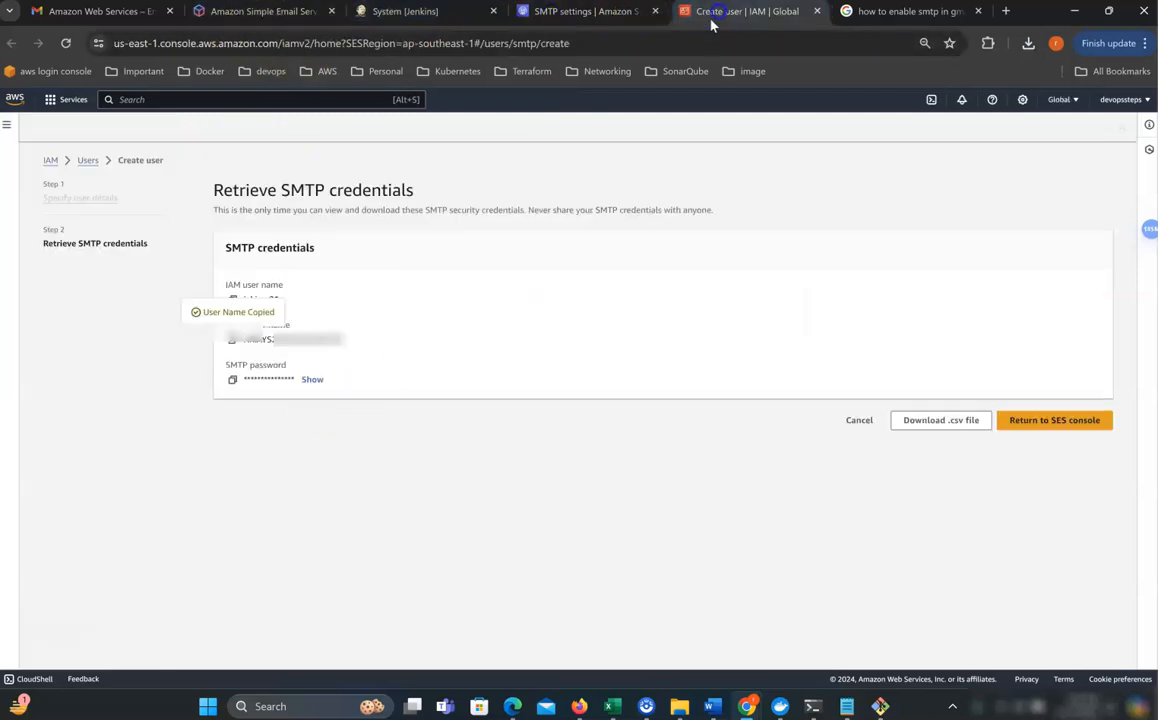
{"action": "left_click", "coordinate": [232, 380]}
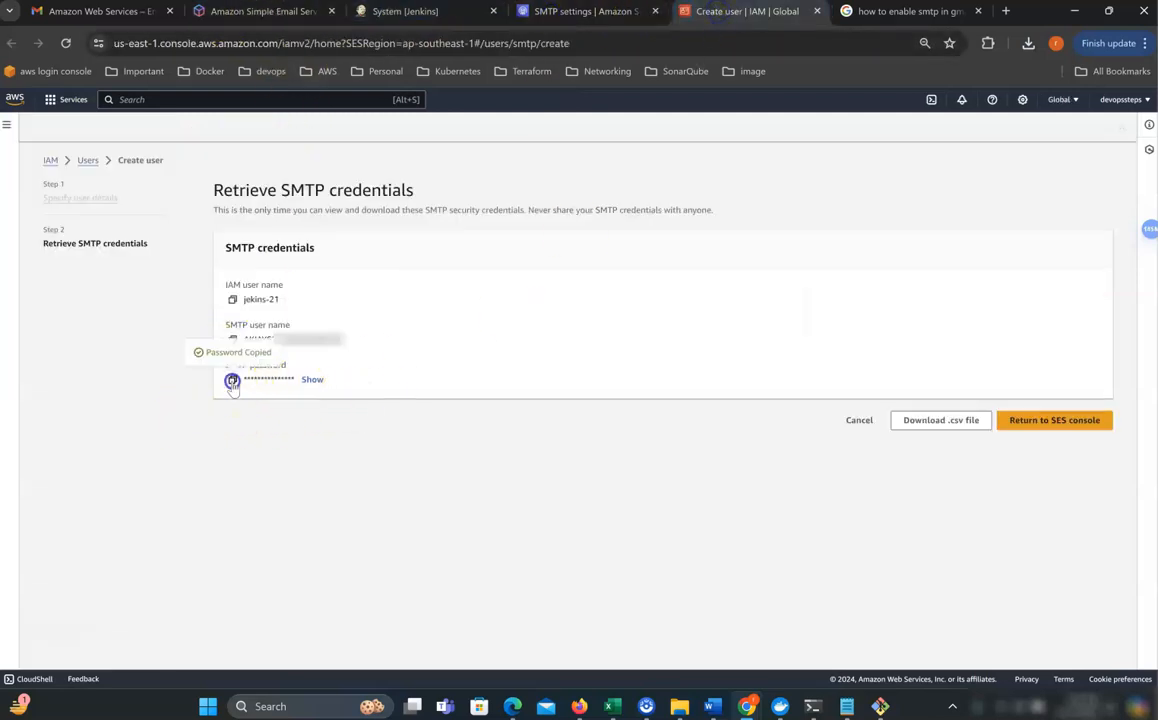
{"action": "left_click", "coordinate": [390, 15]}
{"action": "left_click", "coordinate": [202, 421]}
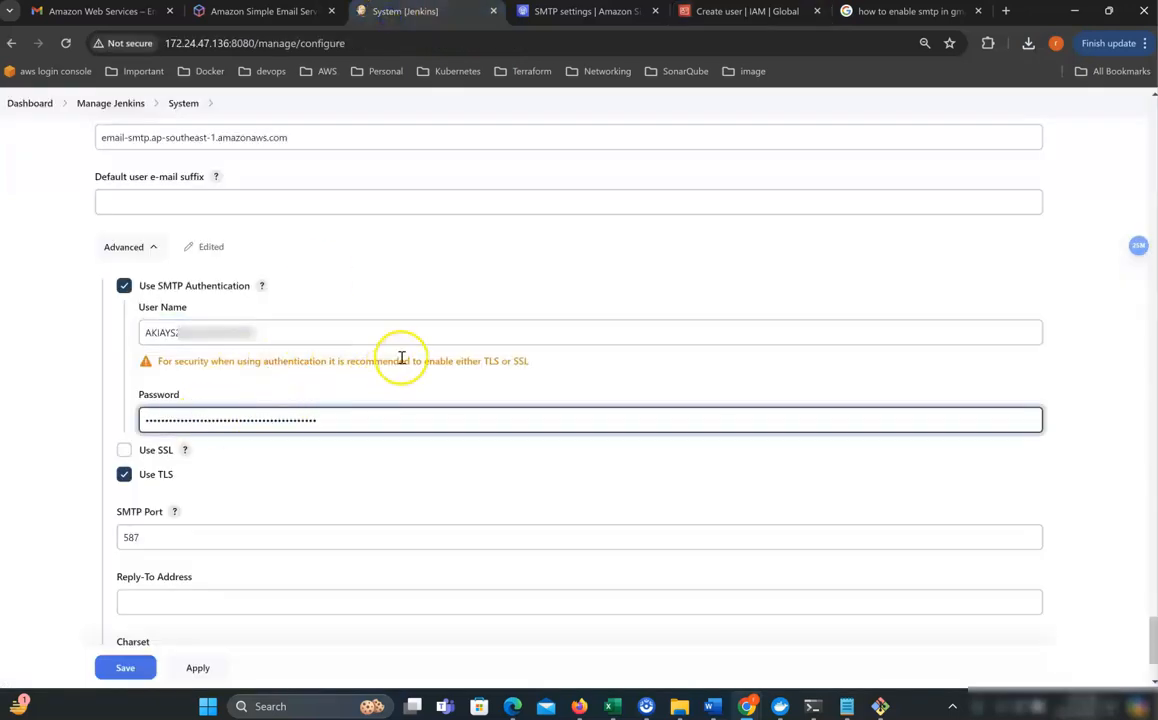
{"action": "scroll", "coordinate": [403, 361], "scroll_direction": "down", "scroll_amount": 3}
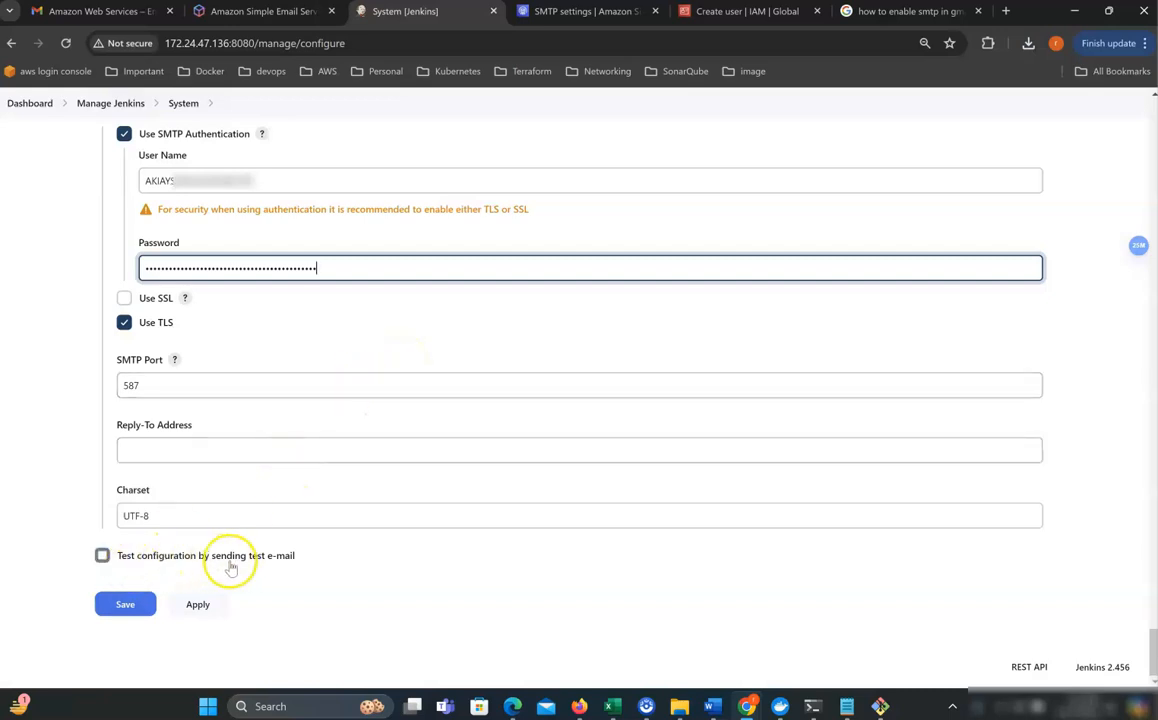
Send a test e-mail to the Gmail address, which fails with 554 'Email address is not verified'.
{"action": "left_click", "coordinate": [102, 556]}
{"action": "scroll", "coordinate": [300, 560], "scroll_direction": "down", "scroll_amount": 1}
{"action": "left_click", "coordinate": [196, 488]}
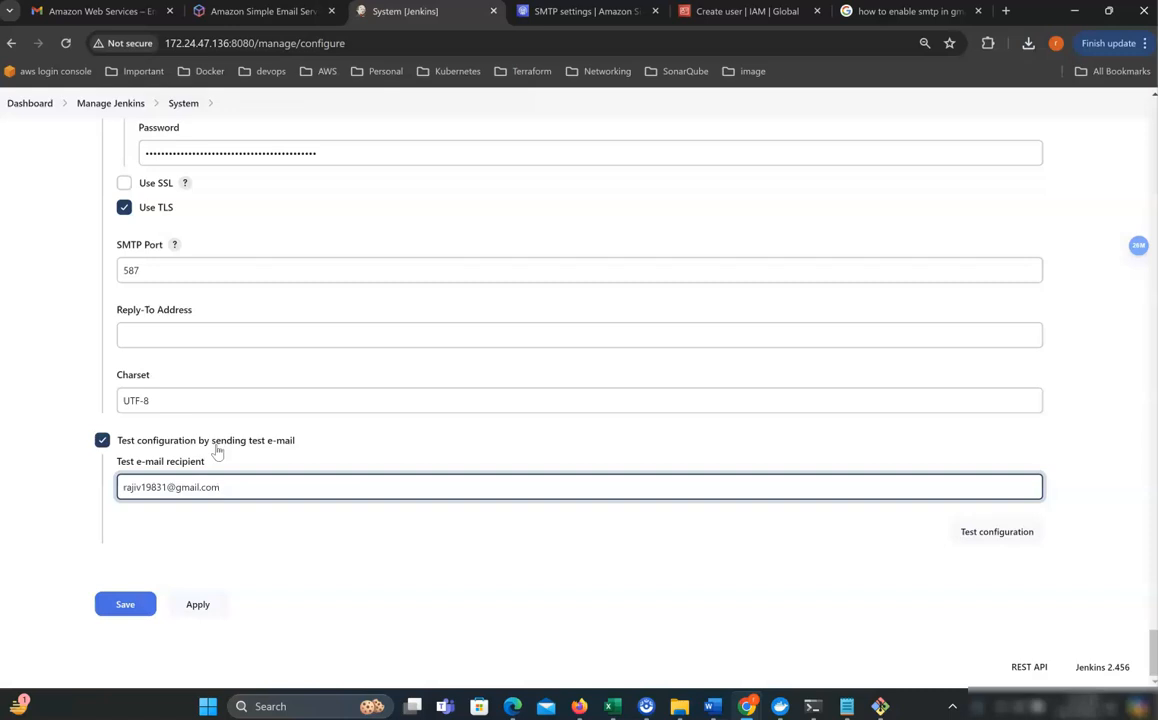
{"action": "left_click", "coordinate": [995, 540]}
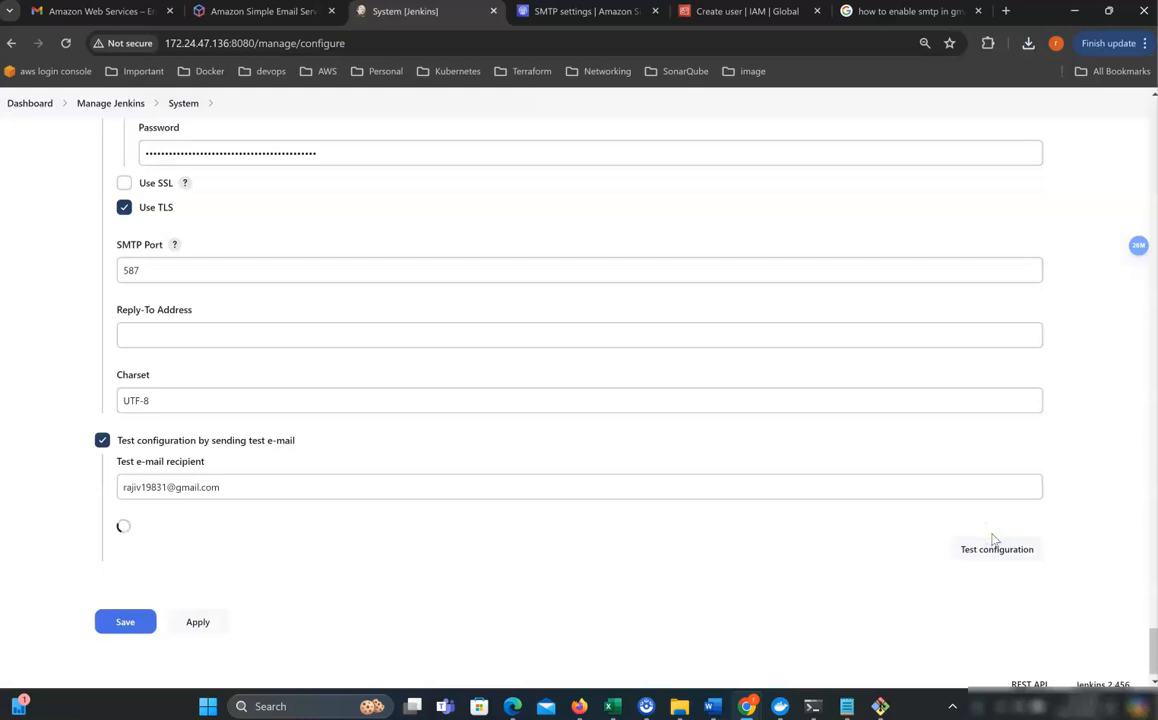
{"action": "scroll", "coordinate": [602, 540], "scroll_direction": "down", "scroll_amount": 2}
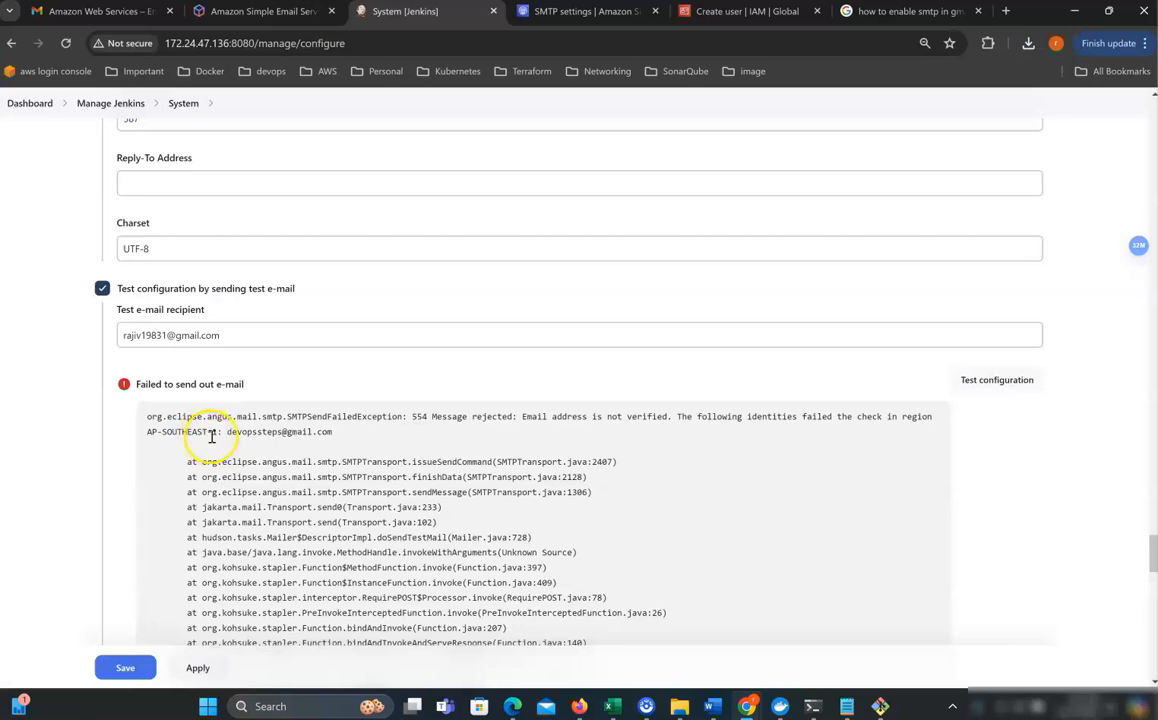
Review the E-mail Notification settings and confirm the SMTP port is 587.
{"action": "scroll", "coordinate": [215, 440], "scroll_direction": "up", "scroll_amount": 2}
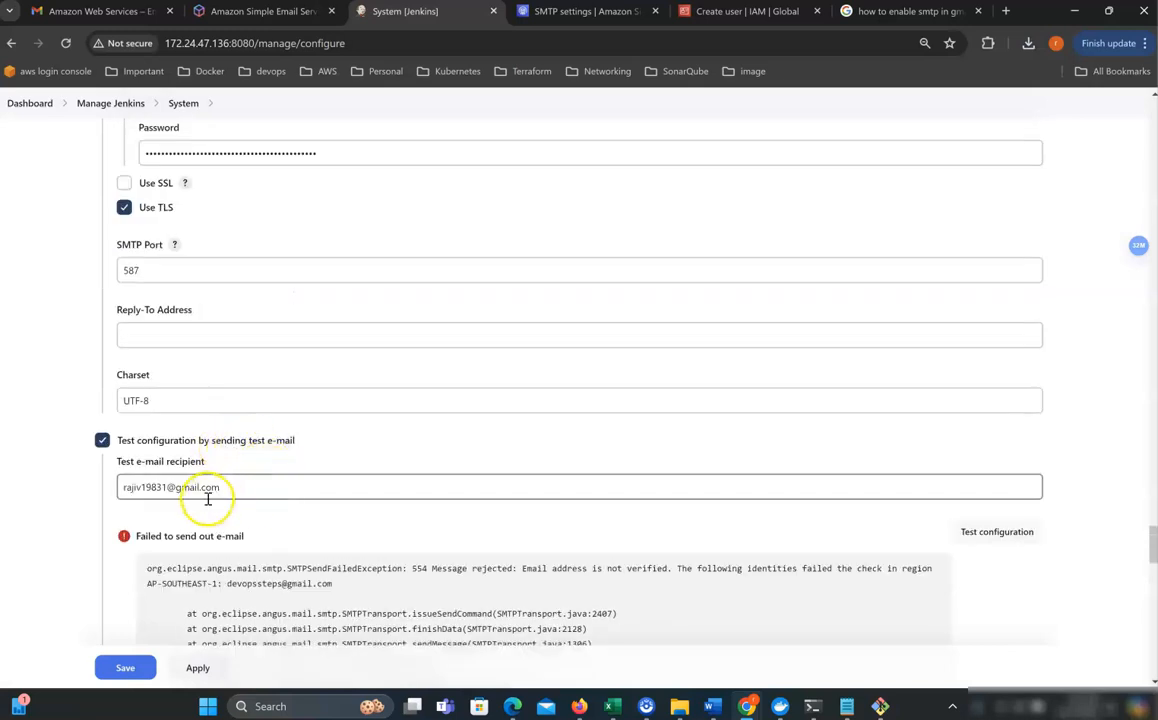
{"action": "scroll", "coordinate": [253, 496], "scroll_direction": "down", "scroll_amount": 5}
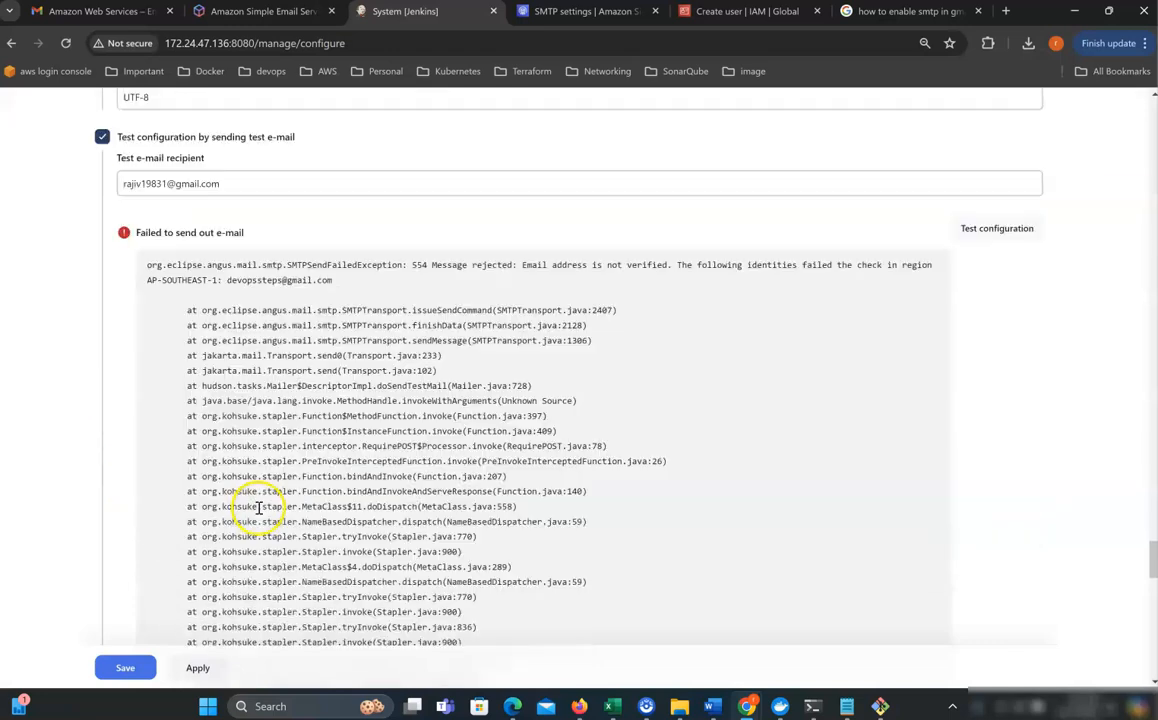
{"action": "scroll", "coordinate": [251, 504], "scroll_direction": "up", "scroll_amount": 6}
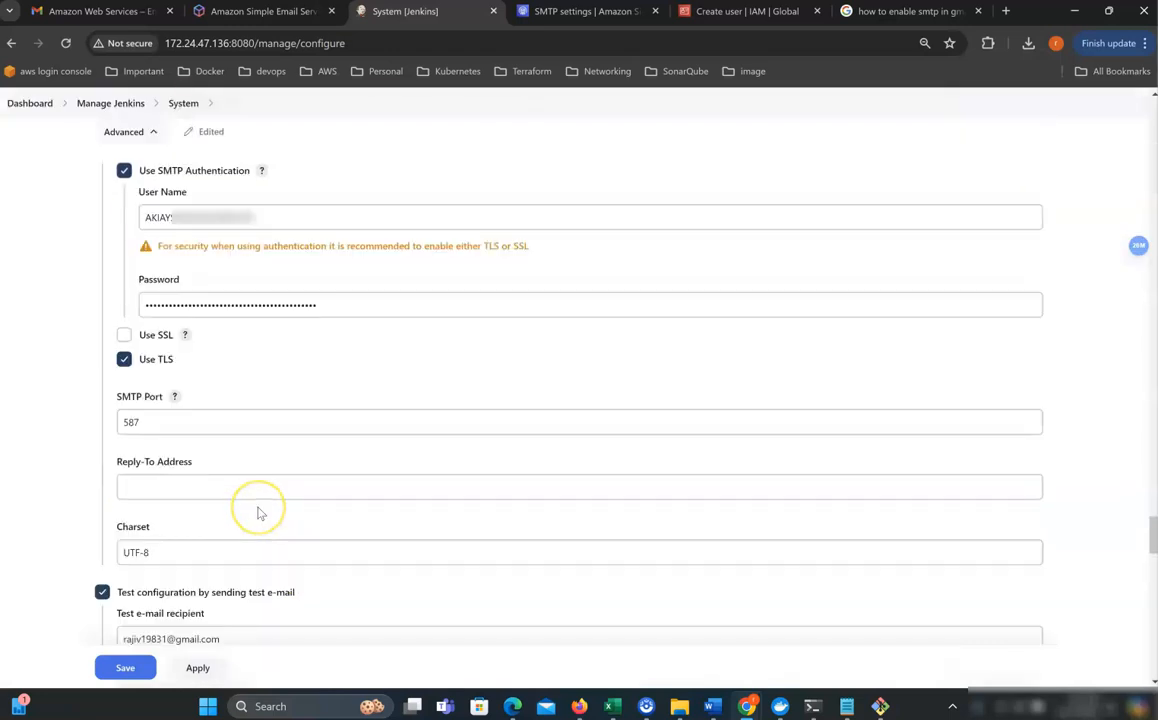
{"action": "scroll", "coordinate": [258, 513], "scroll_direction": "up", "scroll_amount": 2}
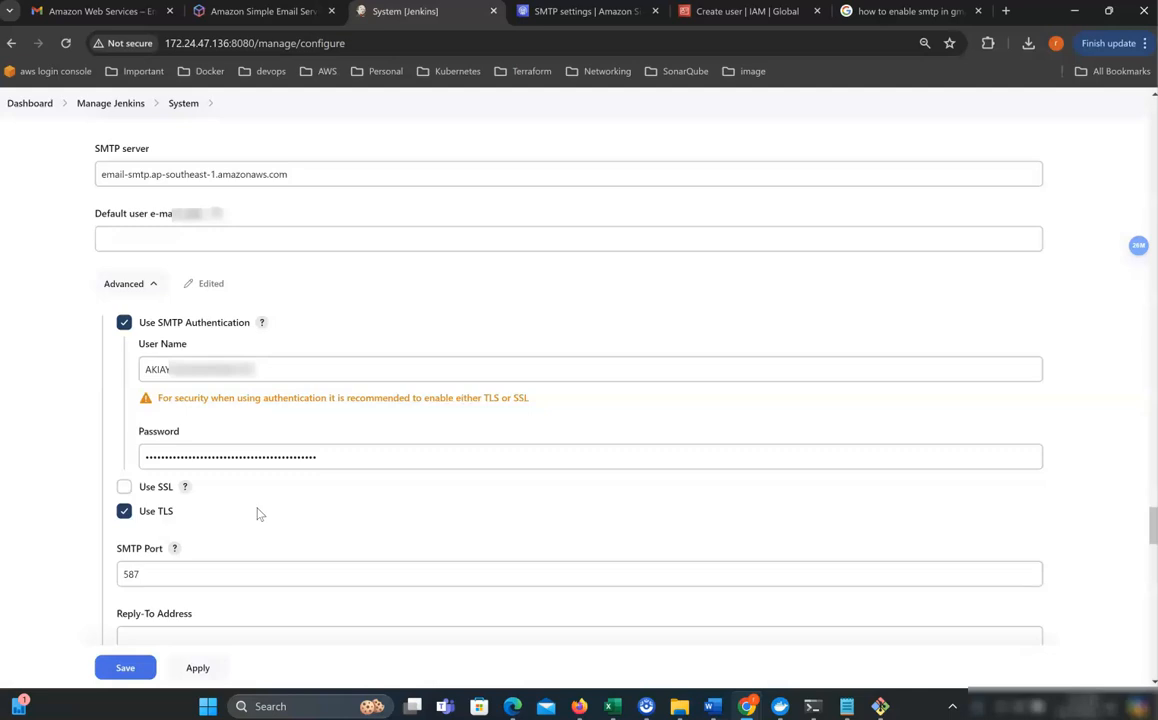
{"action": "left_click", "coordinate": [202, 574]}
{"action": "scroll", "coordinate": [323, 528], "scroll_direction": "down", "scroll_amount": 2}
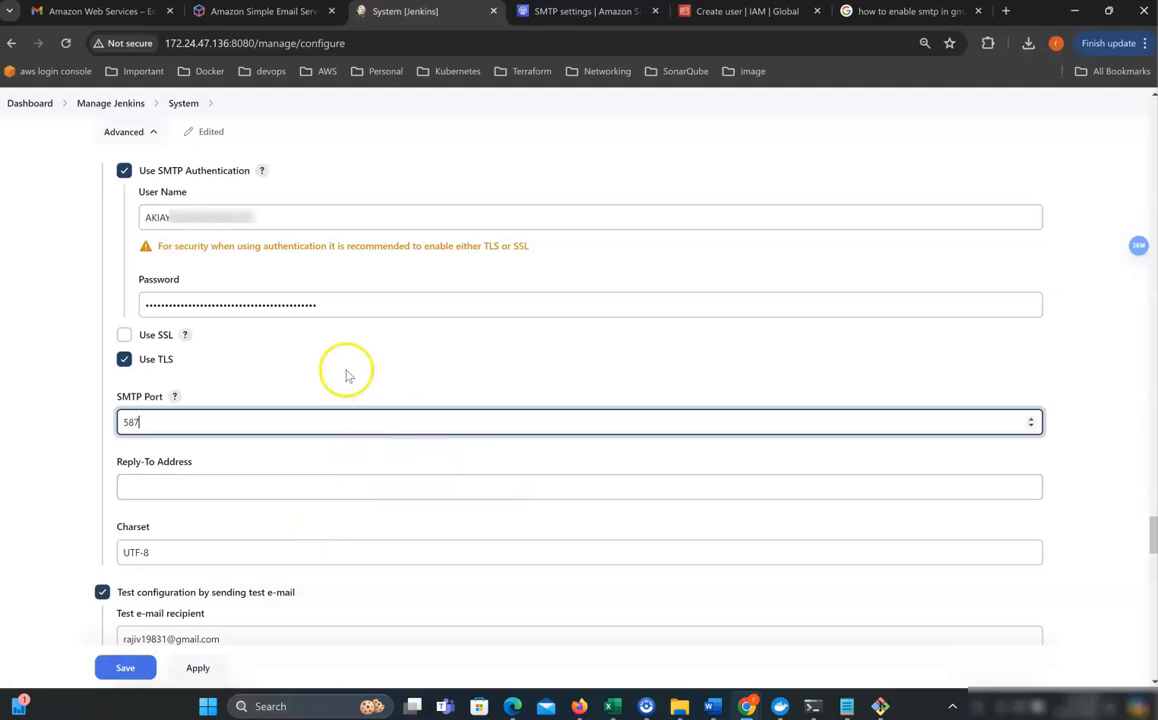
{"action": "scroll", "coordinate": [344, 432], "scroll_direction": "down", "scroll_amount": 3}
Paste the test recipient's Gmail address into Reply-To Address, then show the Gmail inbox.
{"action": "left_click_drag", "start_coordinate": [241, 335], "coordinate": [69, 330]}
{"action": "key", "text": "ctrl+c"}
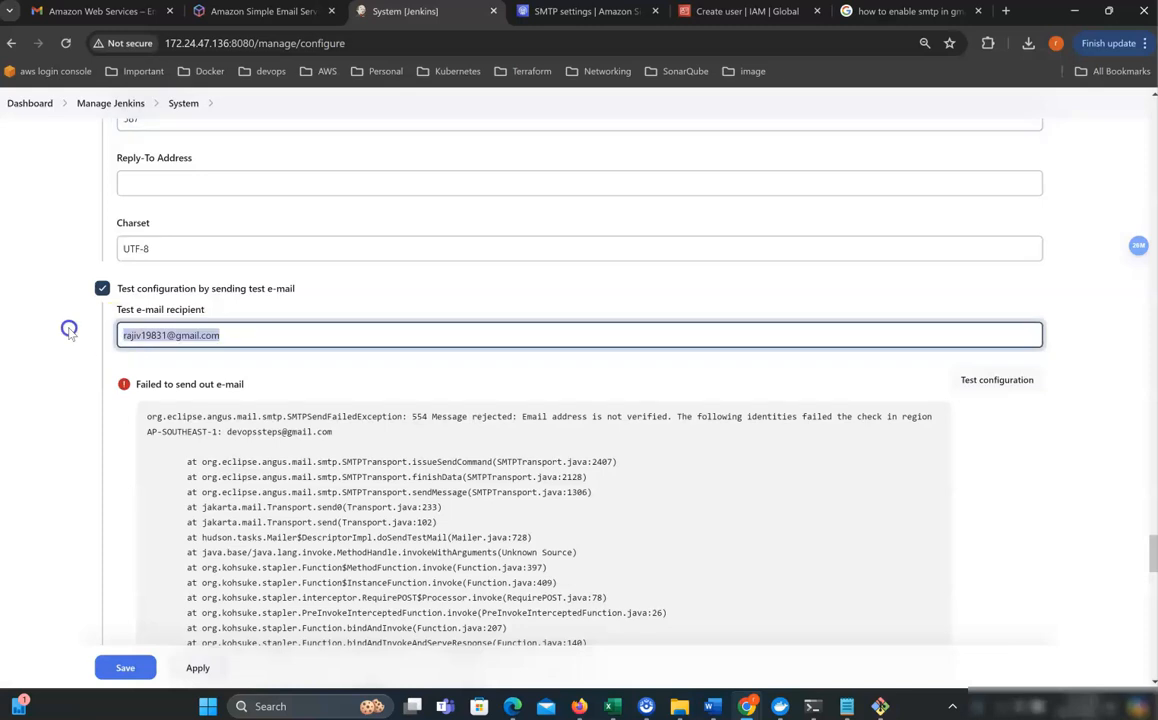
{"action": "left_click", "coordinate": [176, 188]}
{"action": "key", "text": "ctrl+v"}
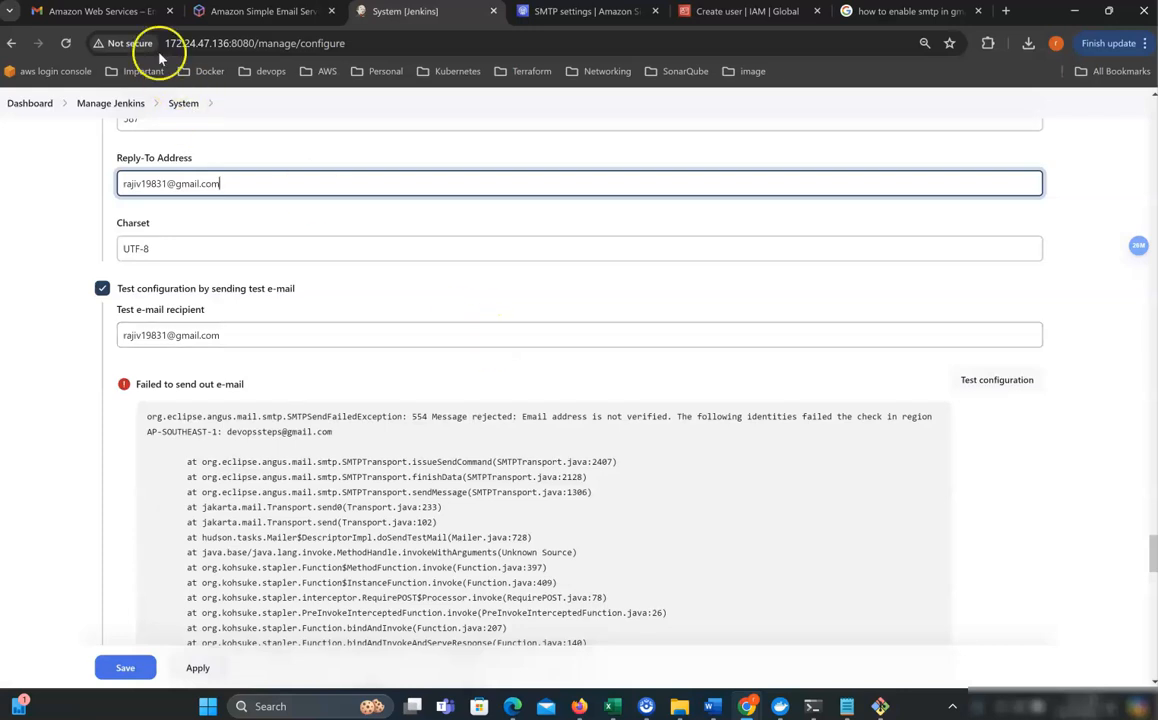
{"action": "left_click", "coordinate": [105, 12]}
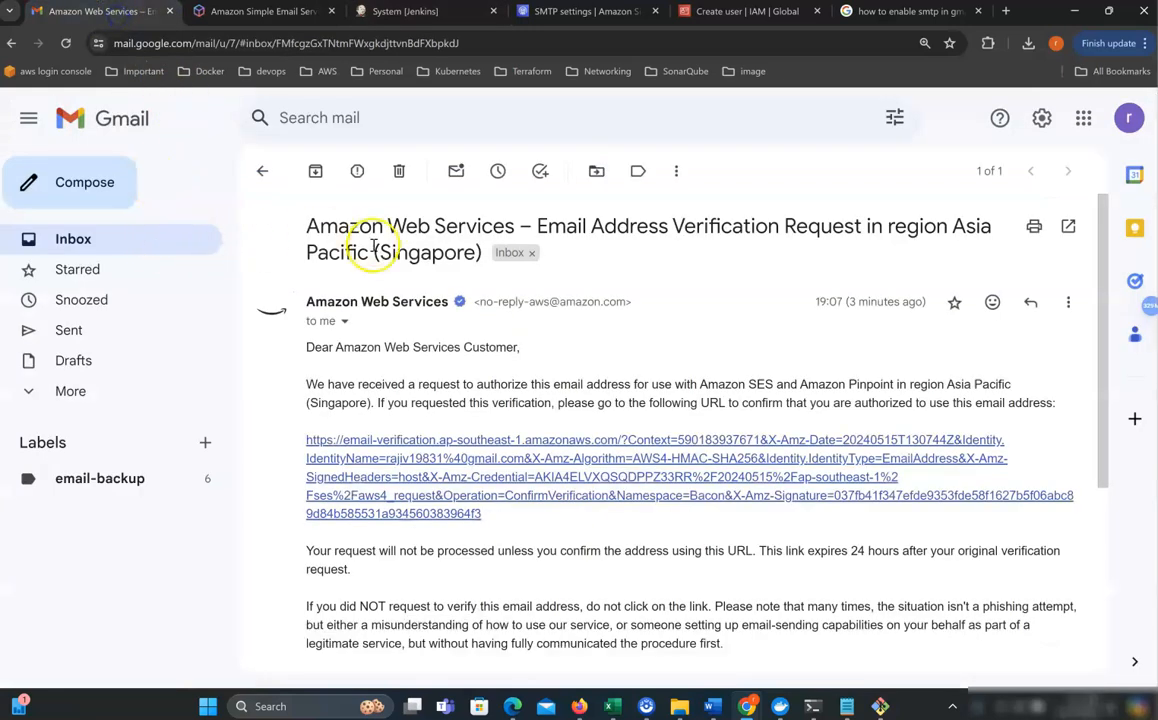
{"action": "left_click", "coordinate": [150, 239]}
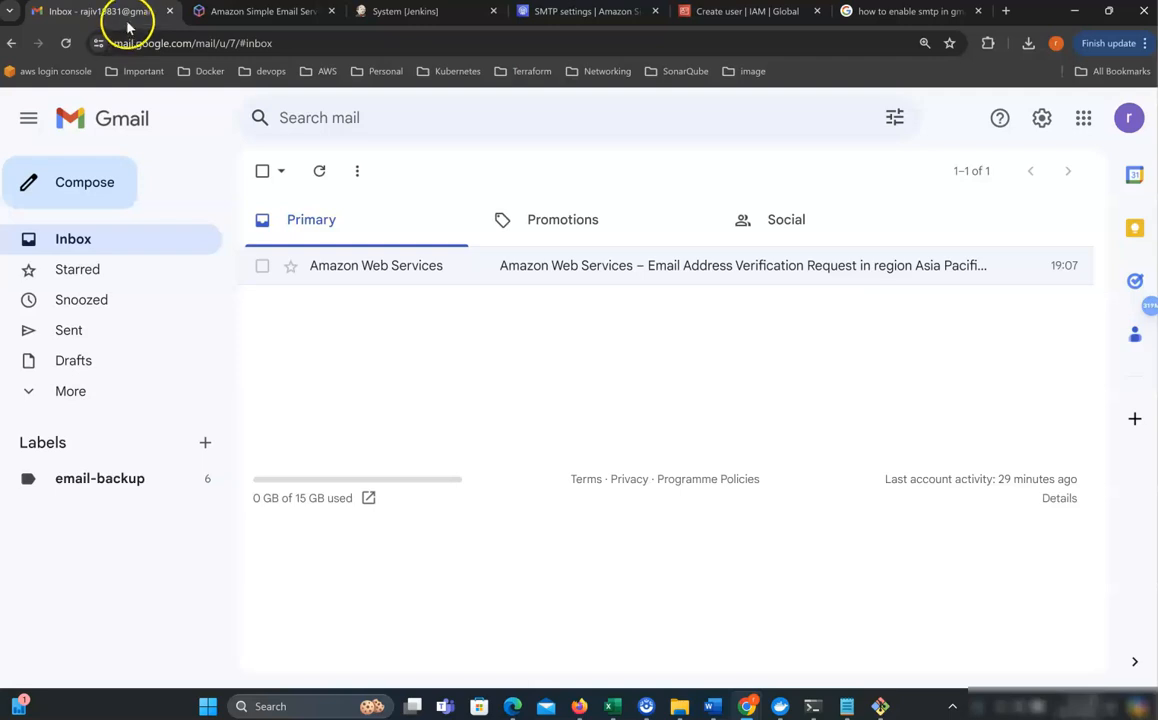
Replace the System Admin e-mail address under Jenkins Location with the Gmail address.
{"action": "left_click", "coordinate": [430, 12]}
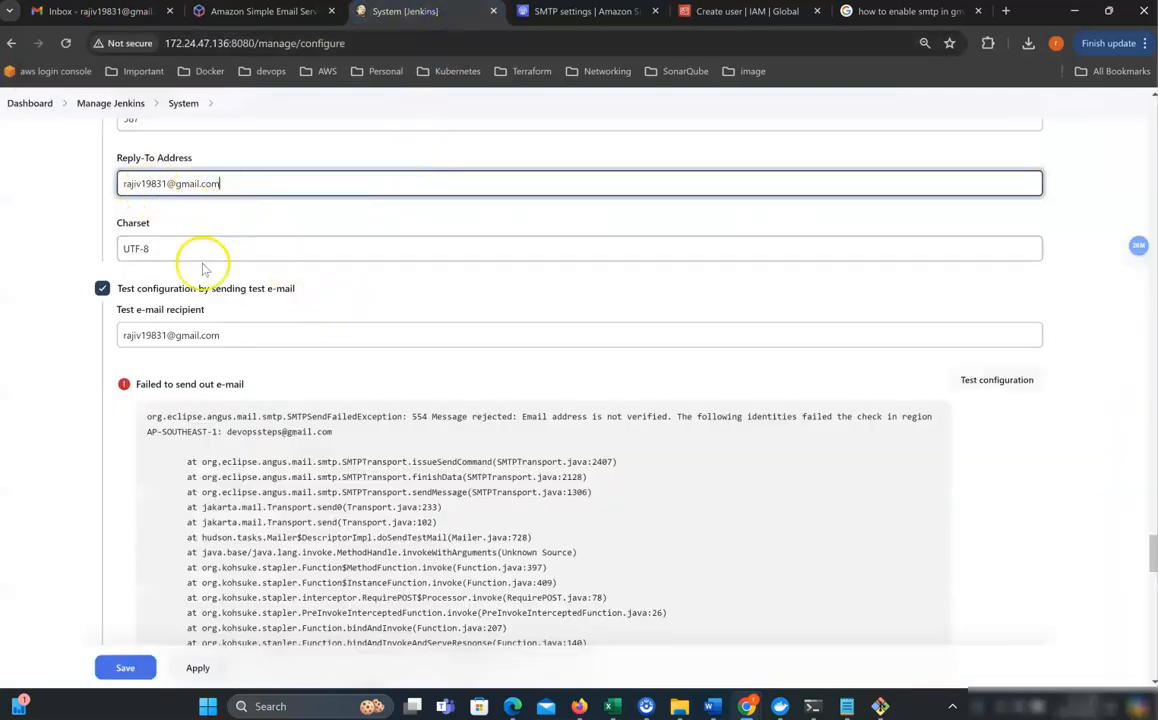
{"action": "scroll", "coordinate": [341, 340], "scroll_direction": "down", "scroll_amount": 20}
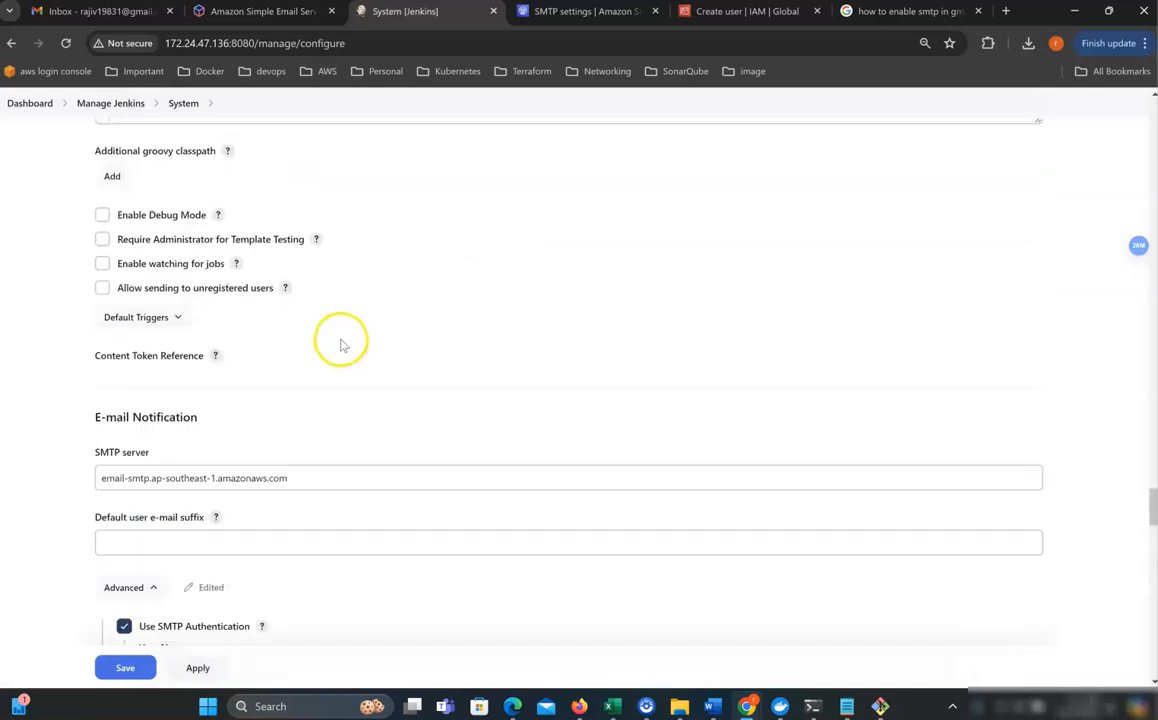
{"action": "scroll", "coordinate": [337, 343], "scroll_direction": "down", "scroll_amount": 20}
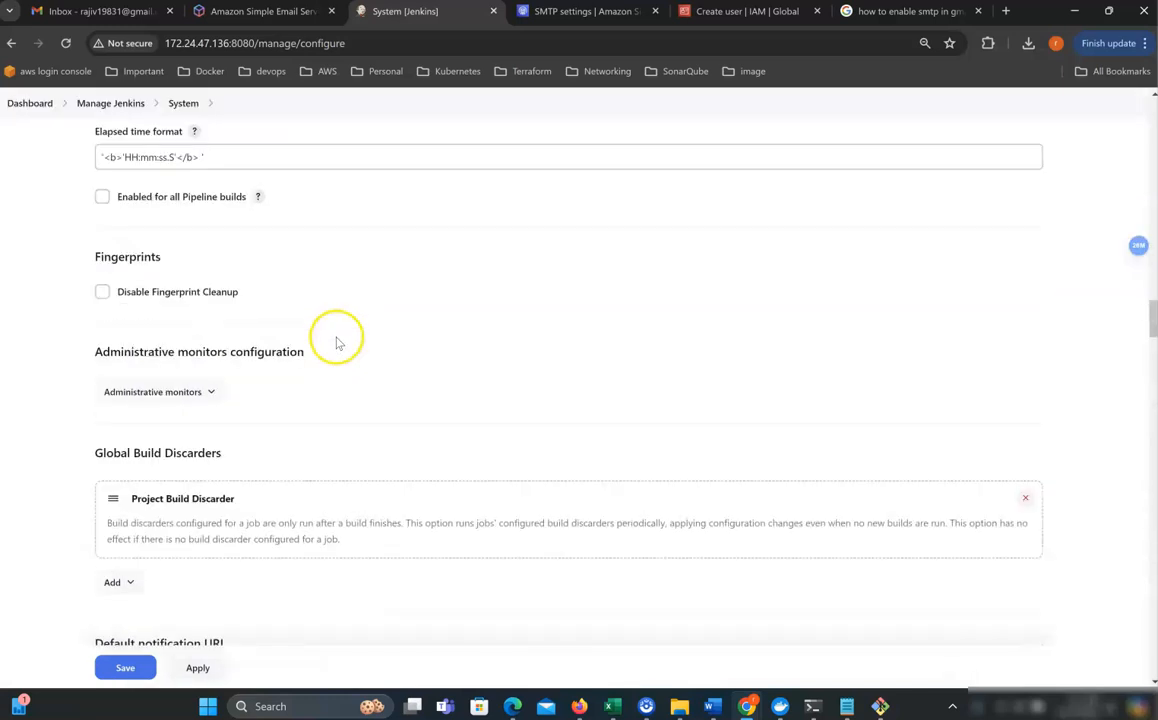
{"action": "scroll", "coordinate": [337, 343], "scroll_direction": "up", "scroll_amount": 15}
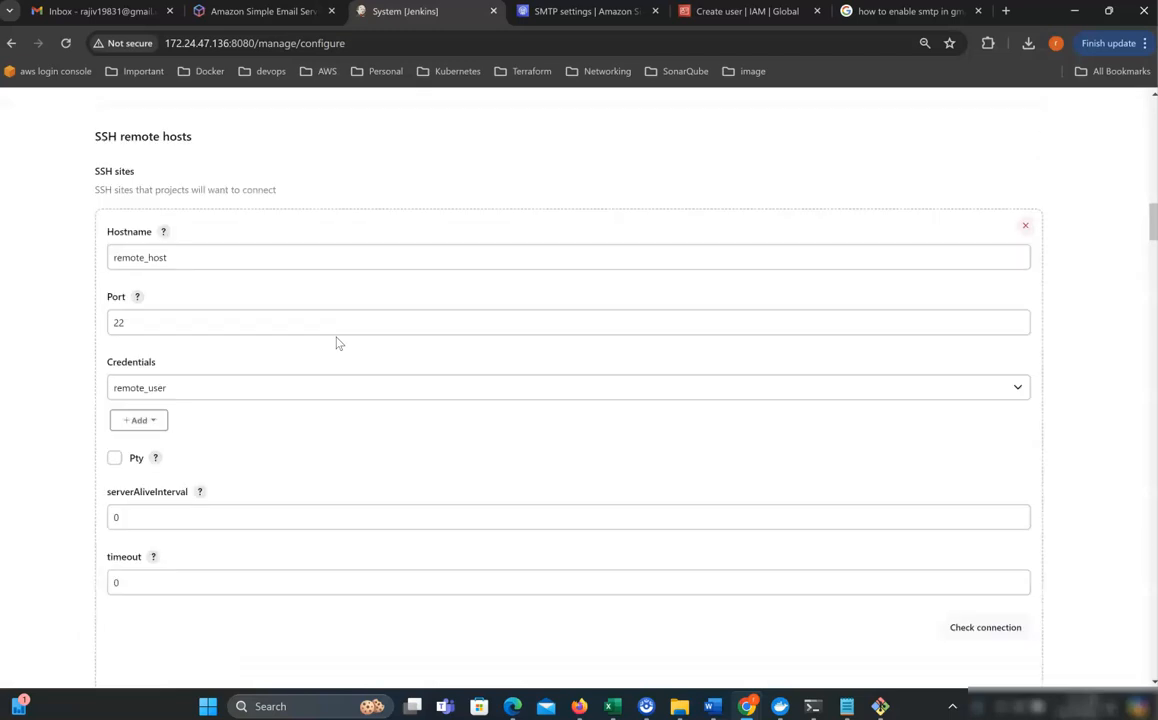
{"action": "scroll", "coordinate": [337, 337], "scroll_direction": "up", "scroll_amount": 2}
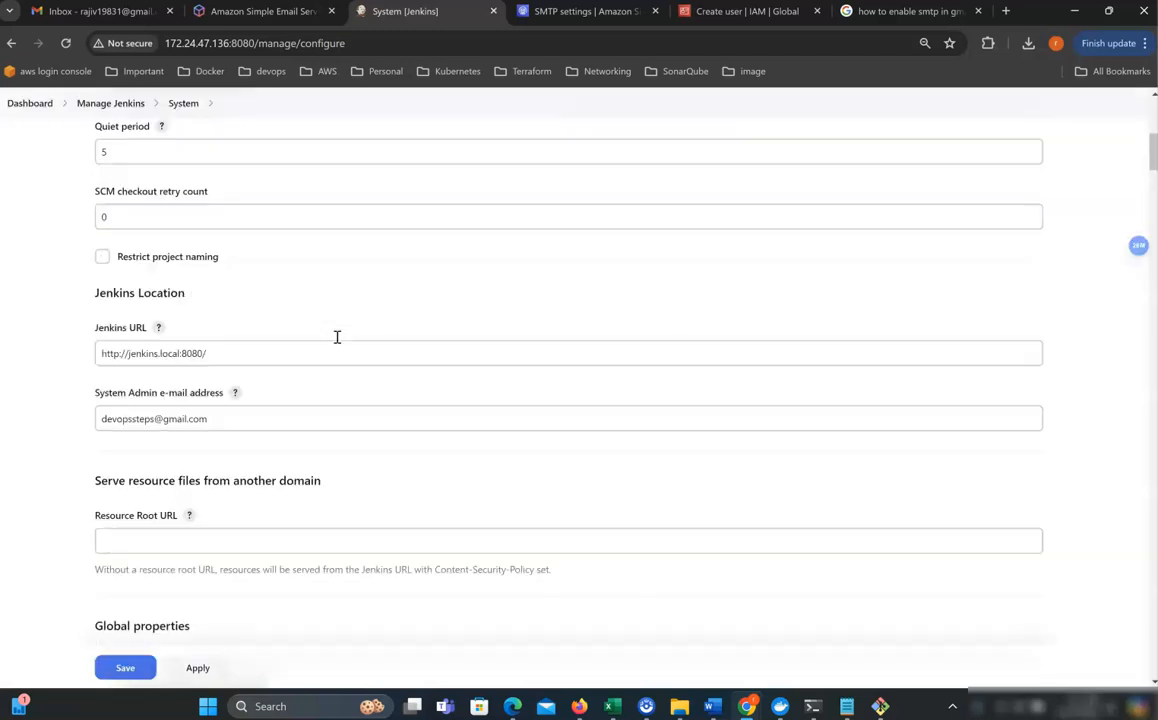
{"action": "left_click_drag", "start_coordinate": [233, 416], "coordinate": [83, 420]}
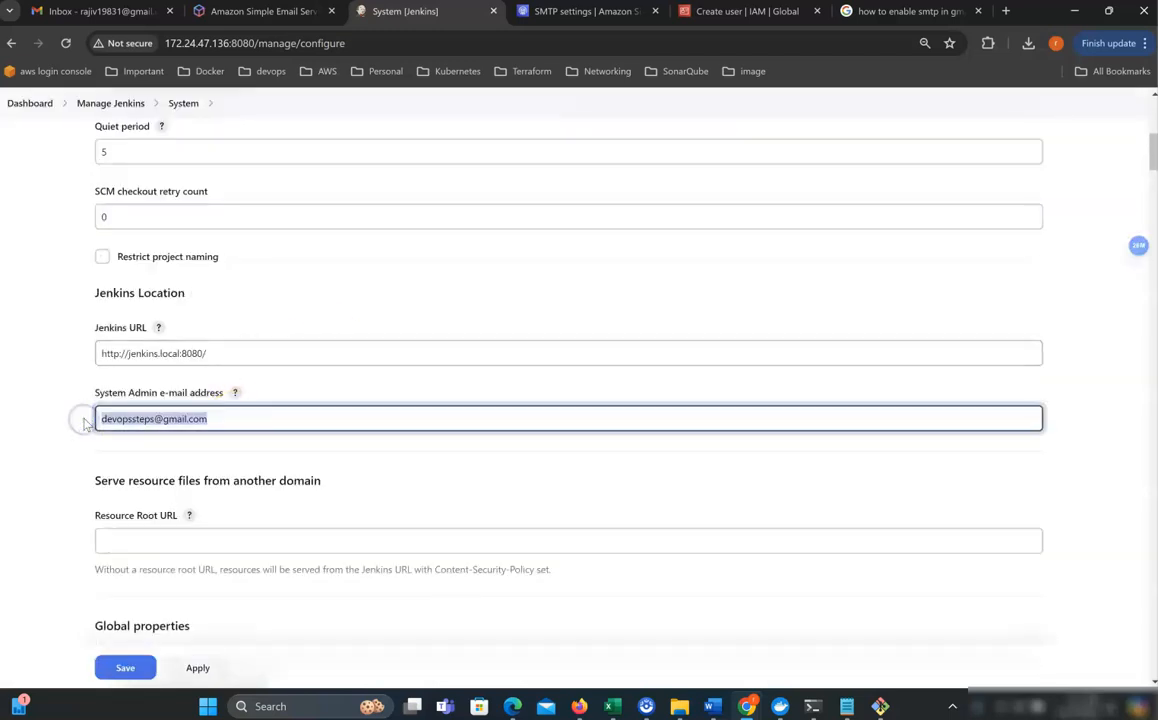
{"action": "key", "text": "ctrl+v"}
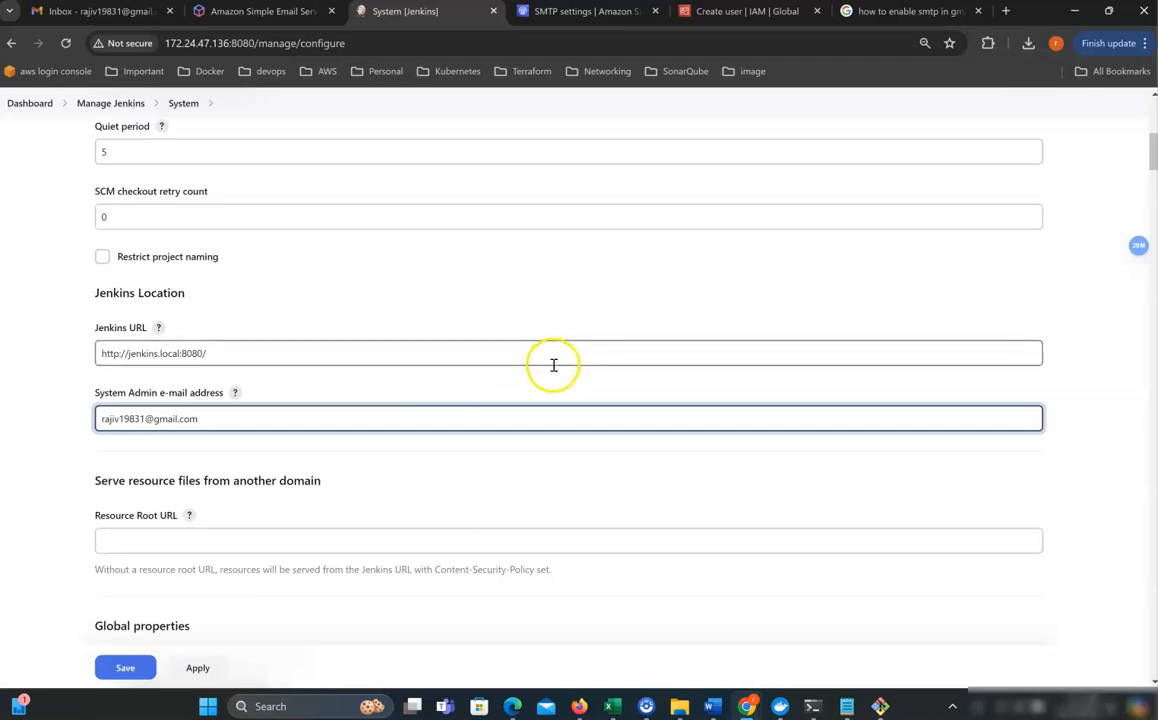
Send another test e-mail with Test configuration.
{"action": "scroll", "coordinate": [552, 374], "scroll_direction": "down", "scroll_amount": 20}
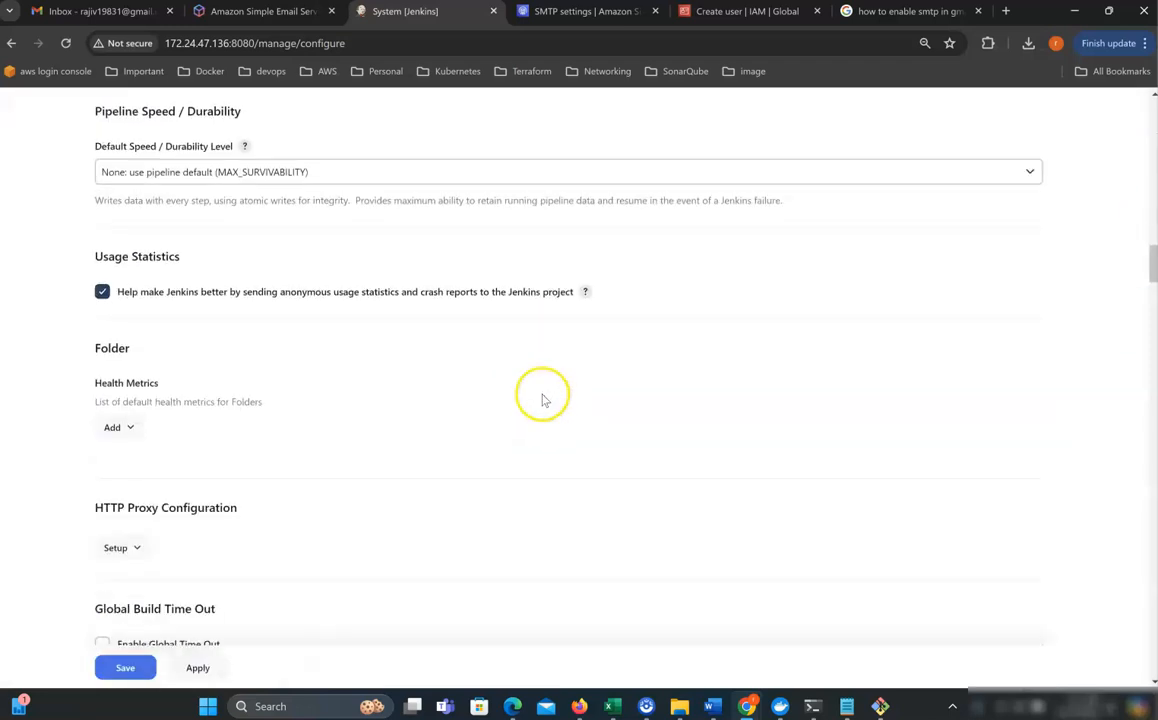
{"action": "scroll", "coordinate": [537, 413], "scroll_direction": "down", "scroll_amount": 20}
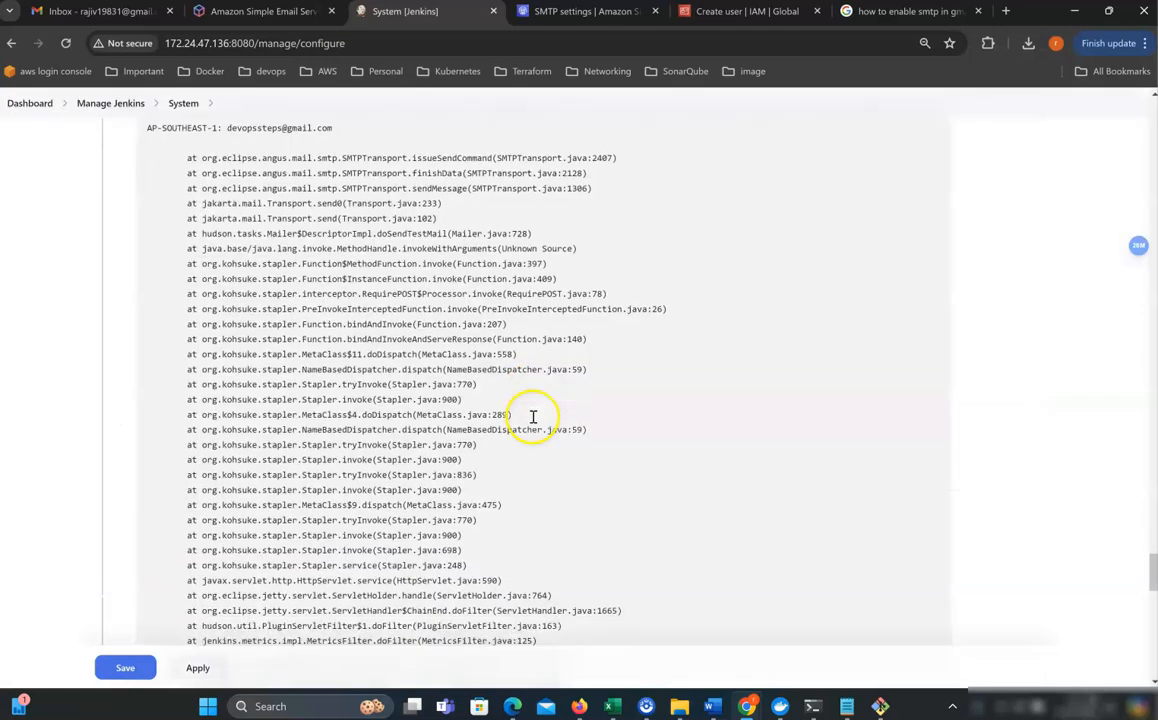
{"action": "scroll", "coordinate": [529, 418], "scroll_direction": "up", "scroll_amount": 10}
{"action": "scroll", "coordinate": [529, 418], "scroll_direction": "up", "scroll_amount": 1}
{"action": "left_click", "coordinate": [247, 333]}
{"action": "left_click", "coordinate": [968, 382]}
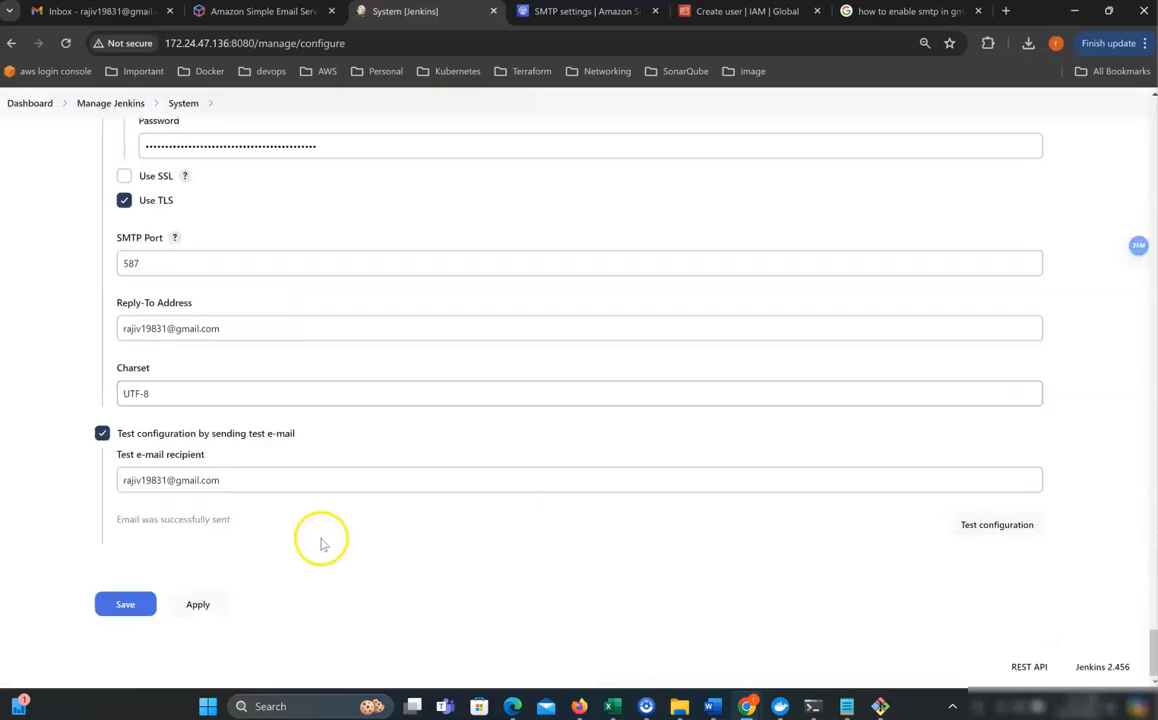
Confirm the successful send, read Test email #11 in Gmail, then bring up the Notepad notes.
{"action": "left_click_drag", "start_coordinate": [230, 520], "coordinate": [99, 519]}
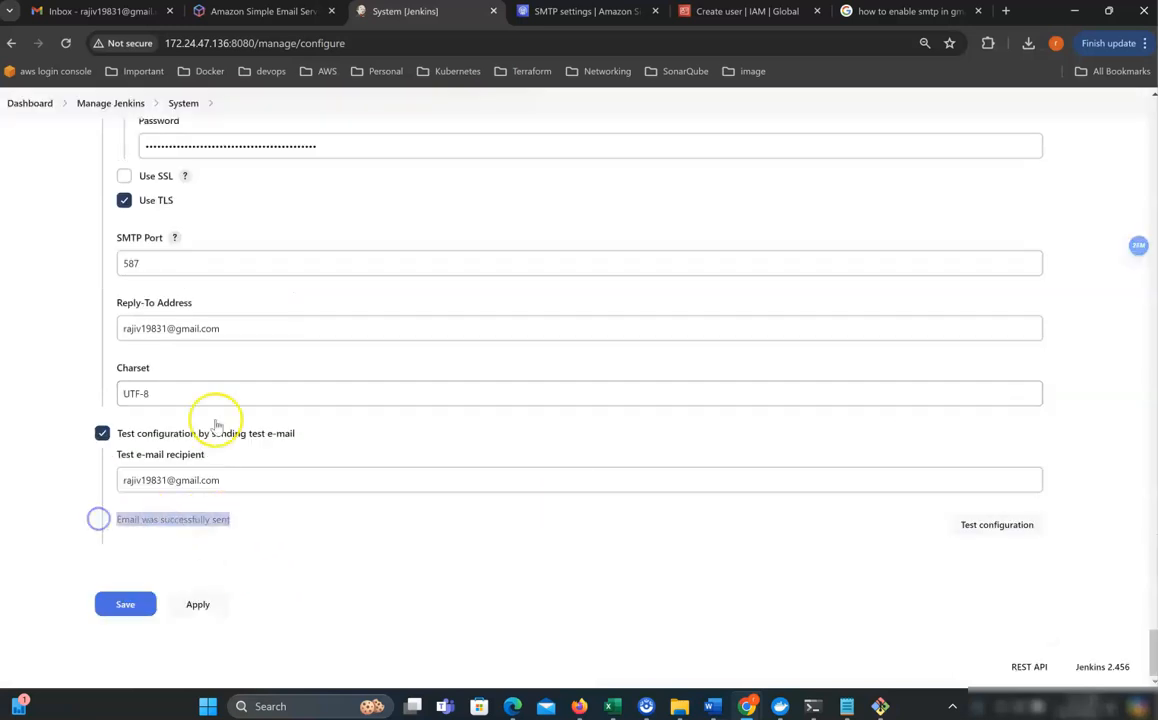
{"action": "left_click_drag", "start_coordinate": [229, 331], "coordinate": [129, 328]}
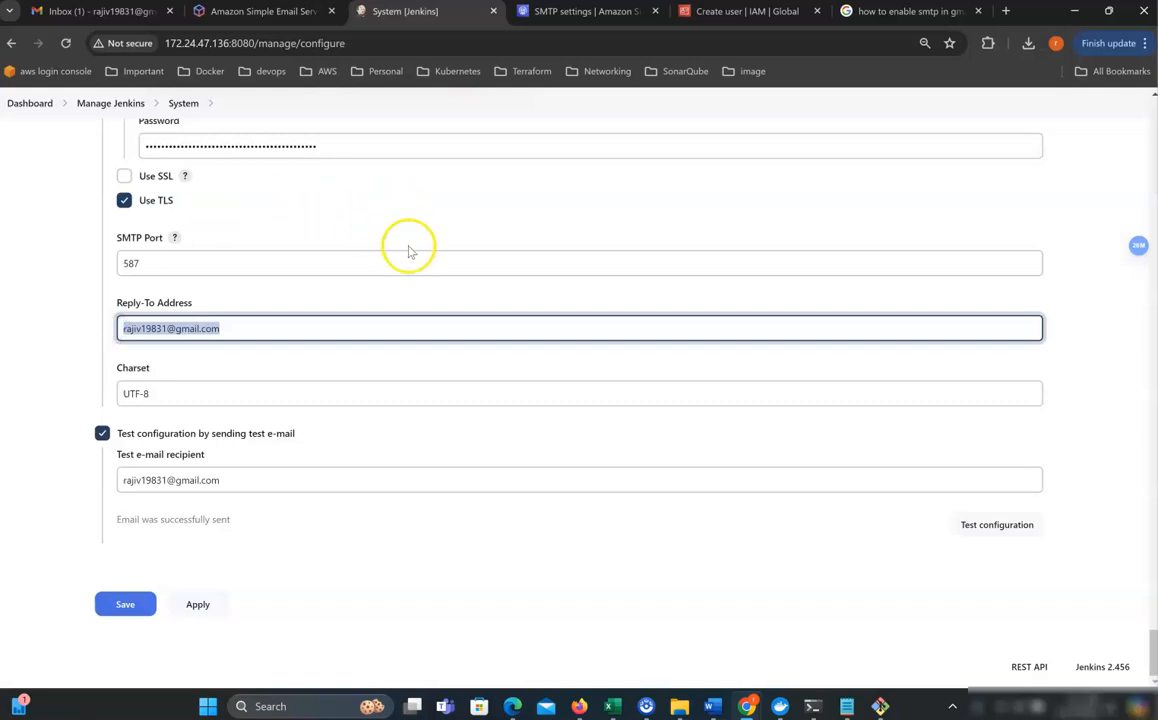
{"action": "left_click", "coordinate": [103, 14]}
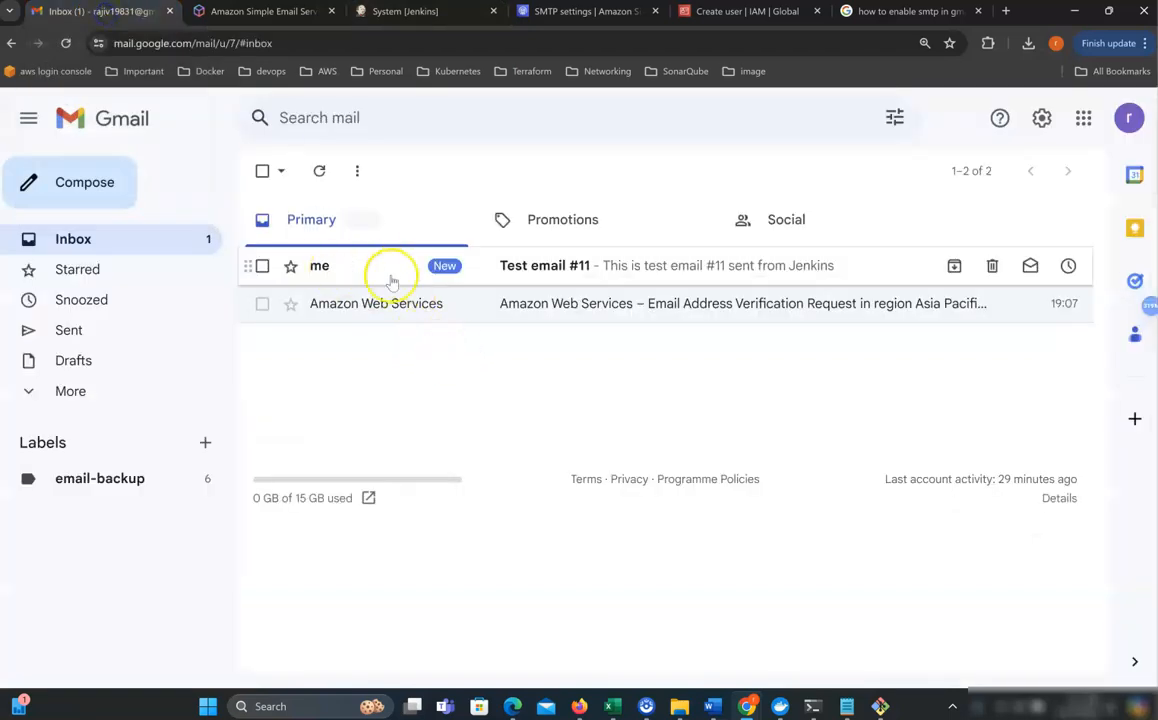
{"action": "left_click", "coordinate": [548, 272]}
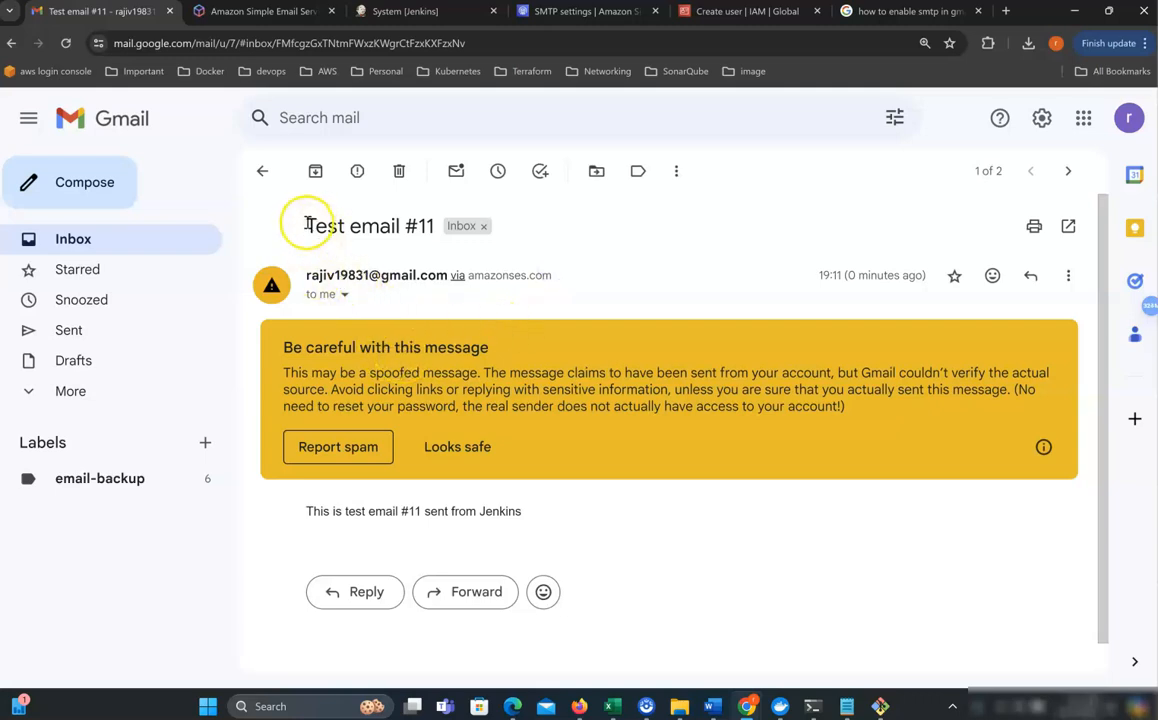
{"action": "left_click_drag", "start_coordinate": [304, 226], "coordinate": [410, 226]}
{"action": "left_click", "coordinate": [147, 239]}
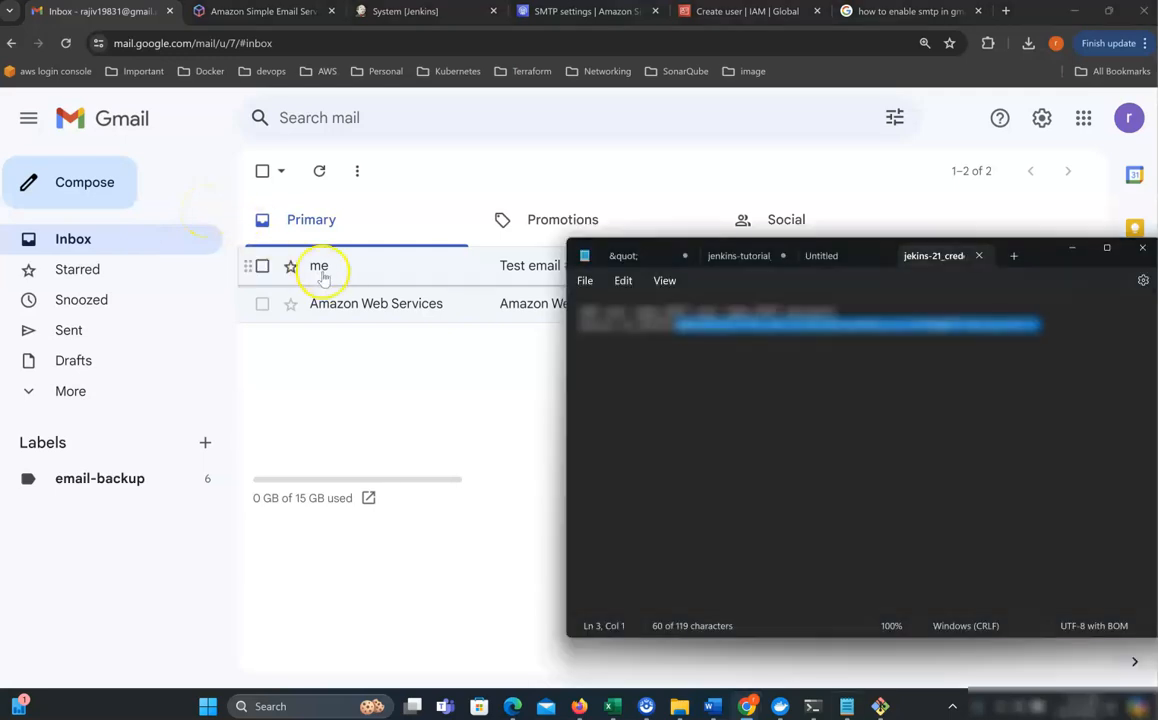
{"action": "key", "text": "alt+Tab"}
{"action": "key", "text": "alt+Tab"}
Save the SMTP settings and check the envi-var job's e-mail notification recipients.
{"action": "left_click", "coordinate": [405, 14]}
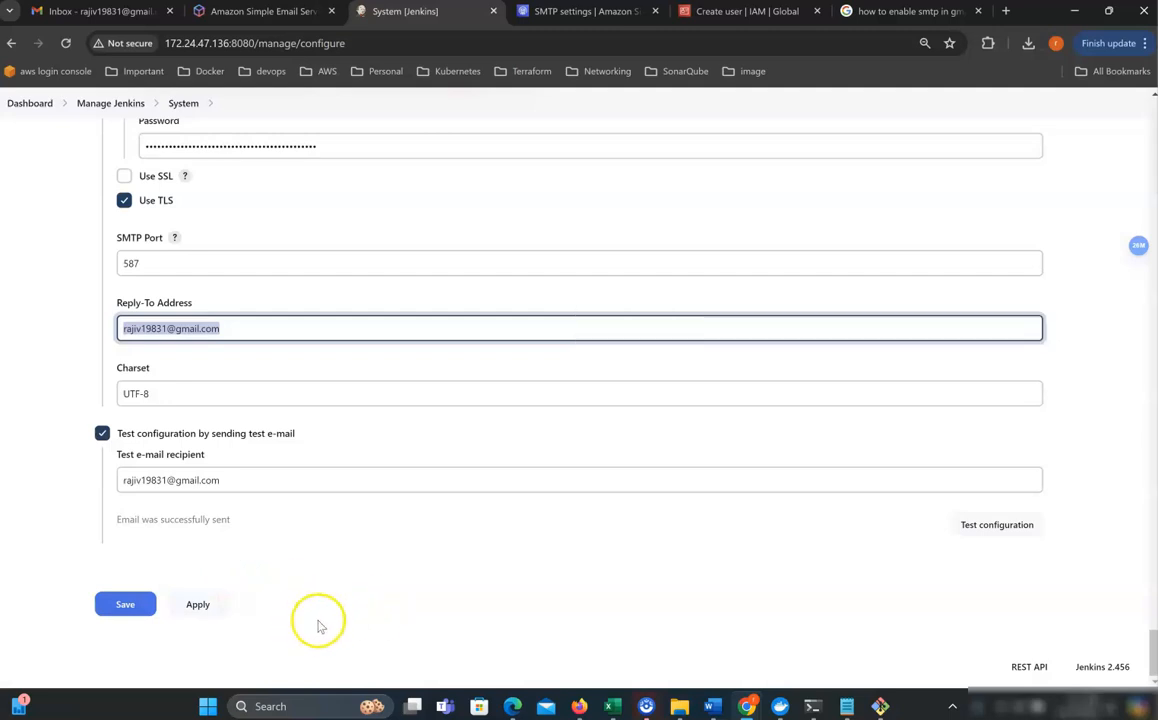
{"action": "left_click", "coordinate": [122, 606]}
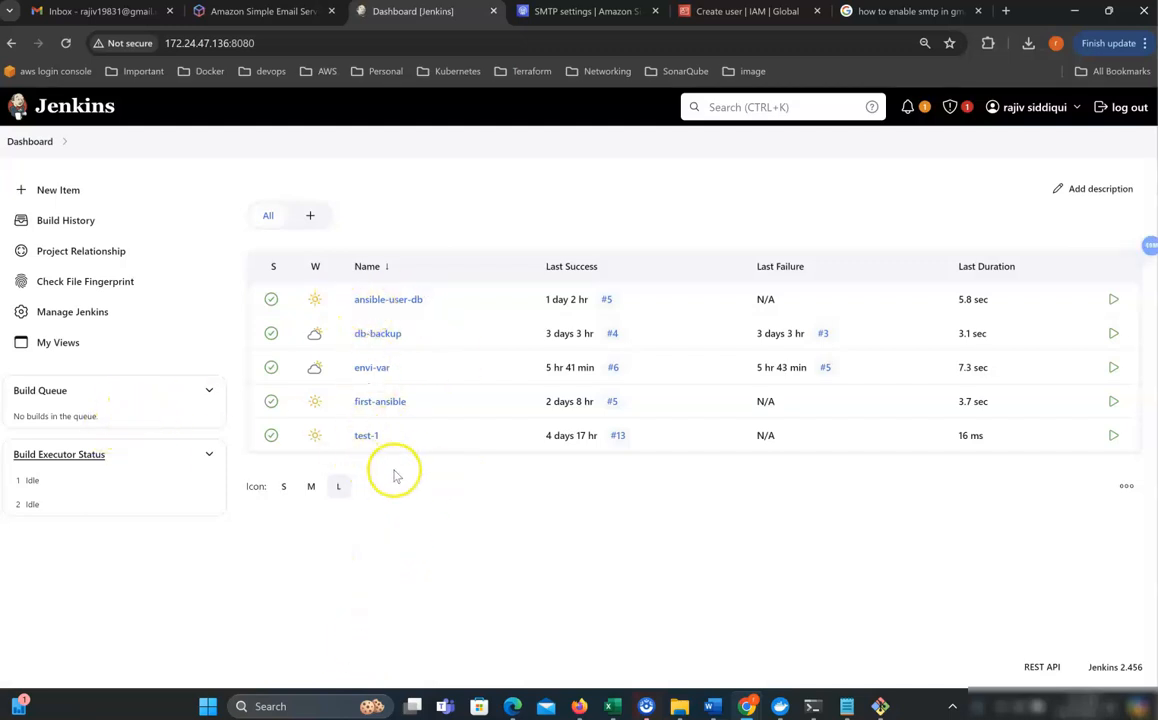
{"action": "left_click", "coordinate": [363, 369]}
{"action": "scroll", "coordinate": [372, 404], "scroll_direction": "down", "scroll_amount": 2}
{"action": "scroll", "coordinate": [103, 372], "scroll_direction": "up", "scroll_amount": 2}
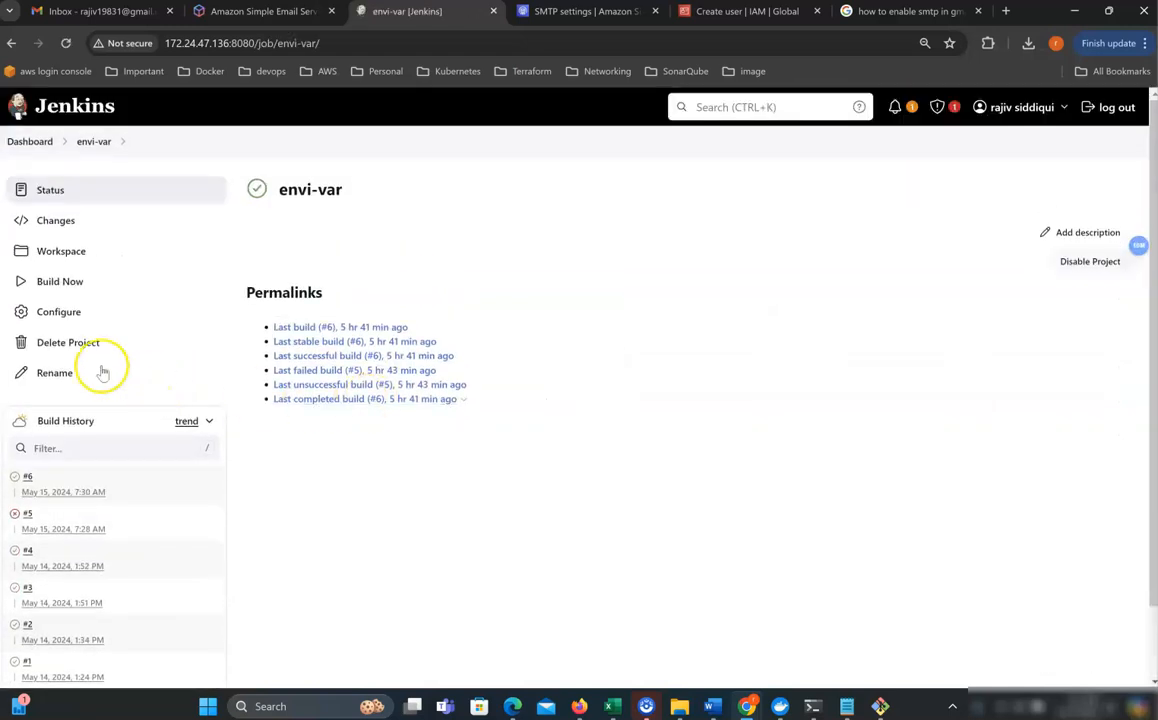
{"action": "left_click", "coordinate": [112, 313]}
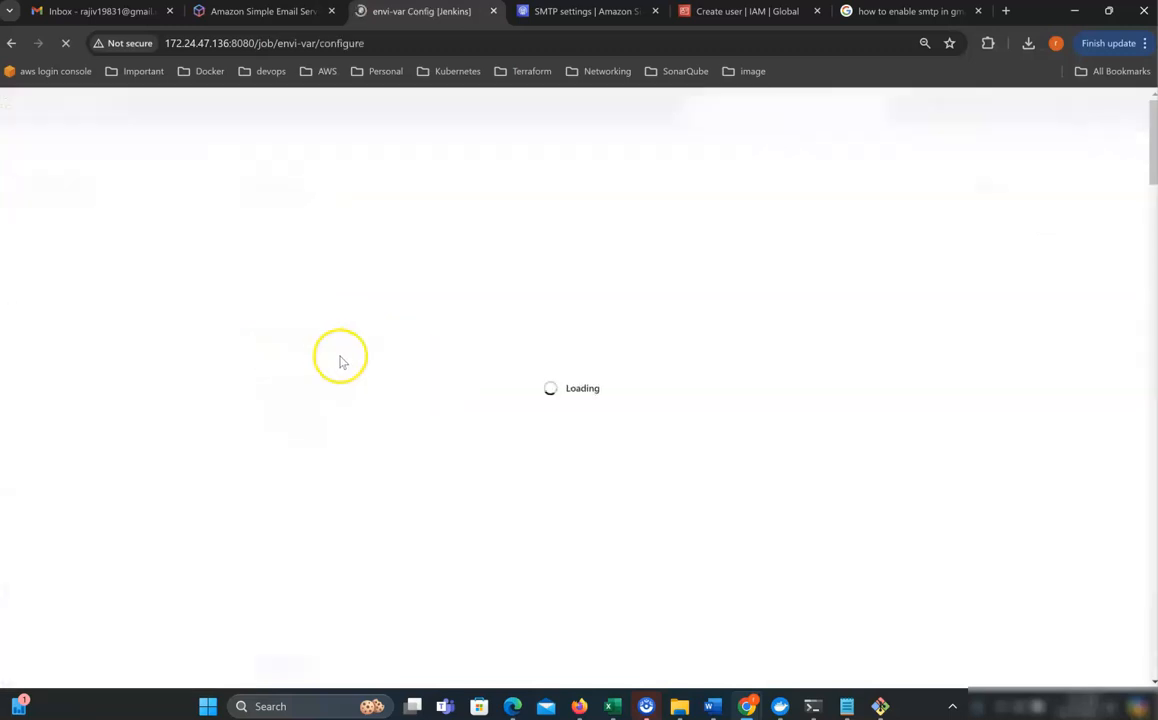
{"action": "scroll", "coordinate": [355, 371], "scroll_direction": "down", "scroll_amount": 10}
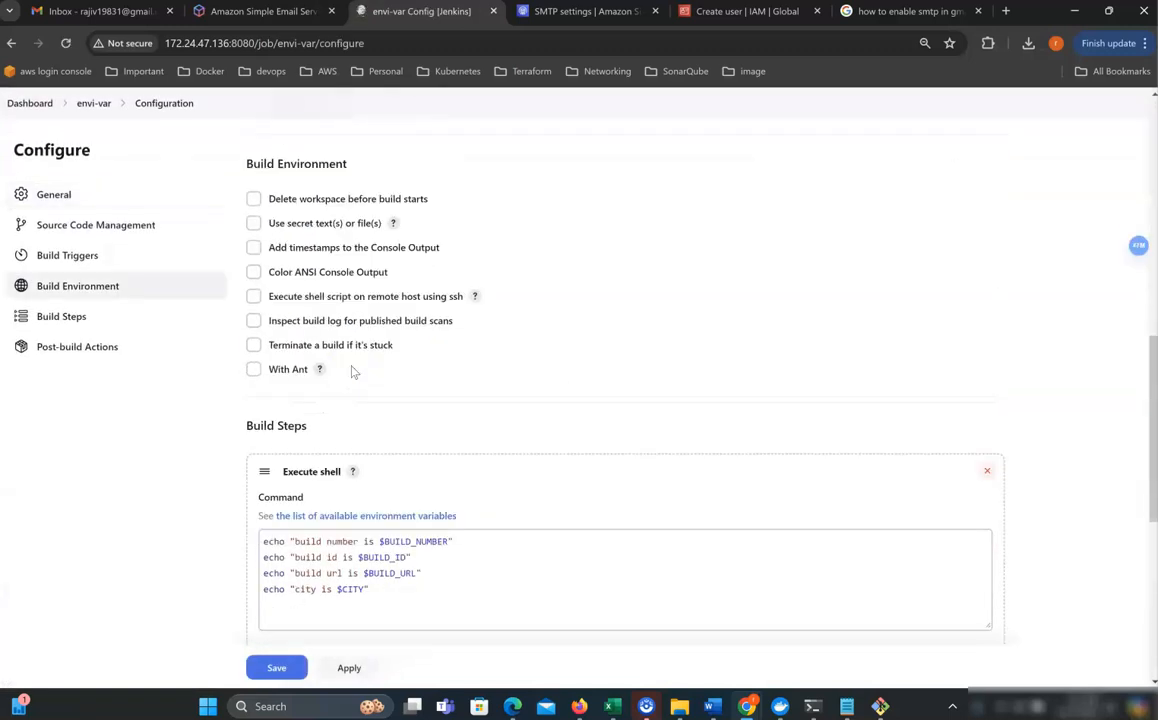
{"action": "left_click", "coordinate": [384, 453]}
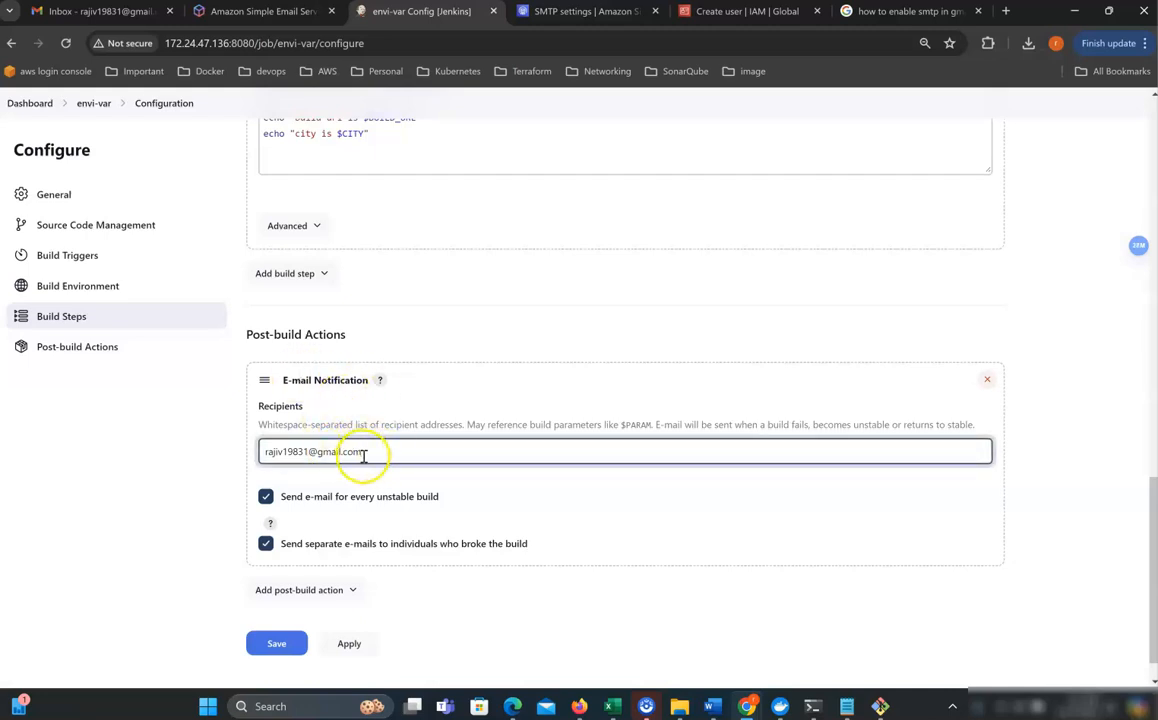
{"action": "left_click_drag", "start_coordinate": [363, 455], "coordinate": [240, 451]}
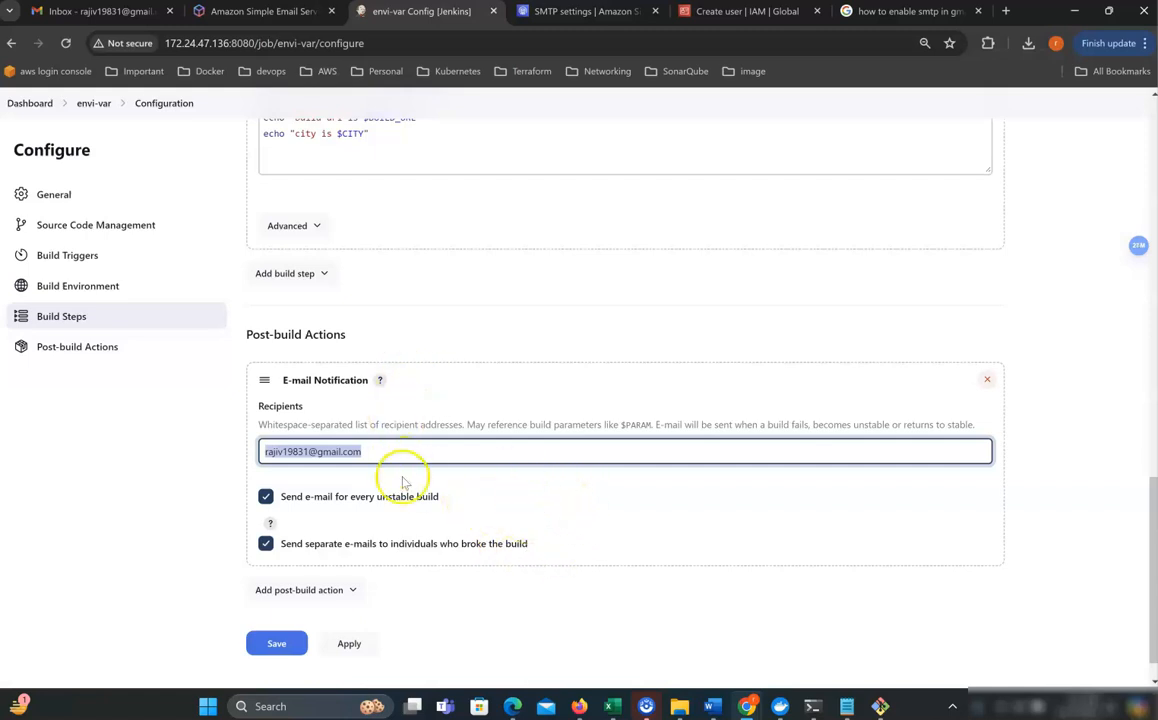
Add an invalid 'echo1111' line to the Execute shell step and save the job.
{"action": "scroll", "coordinate": [421, 485], "scroll_direction": "up", "scroll_amount": 3}
{"action": "left_click", "coordinate": [295, 308]}
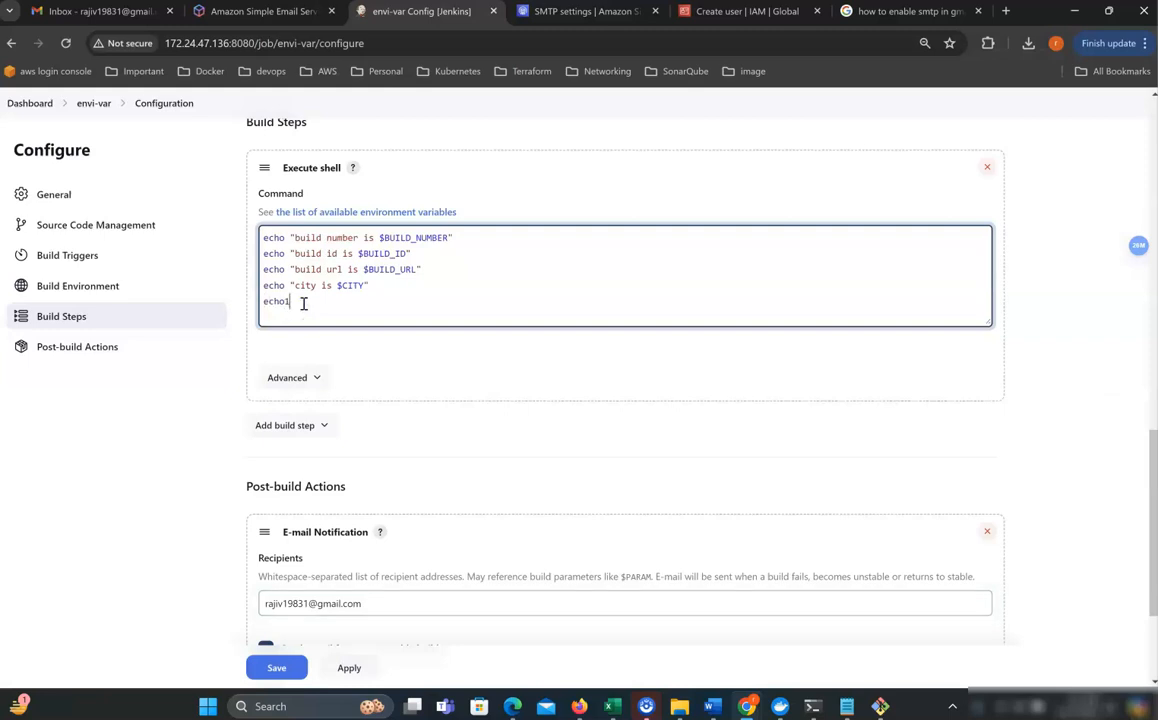
{"action": "left_click", "coordinate": [284, 318]}
{"action": "left_click_drag", "start_coordinate": [291, 307], "coordinate": [248, 302]}
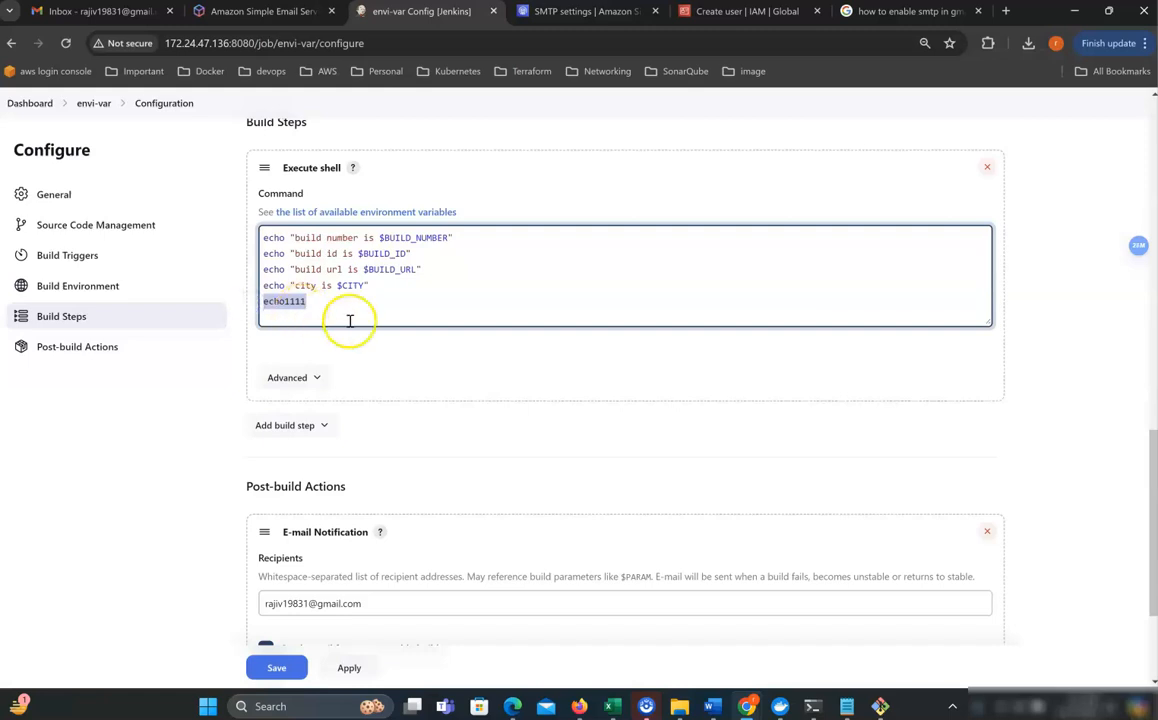
{"action": "scroll", "coordinate": [365, 324], "scroll_direction": "down", "scroll_amount": 2}
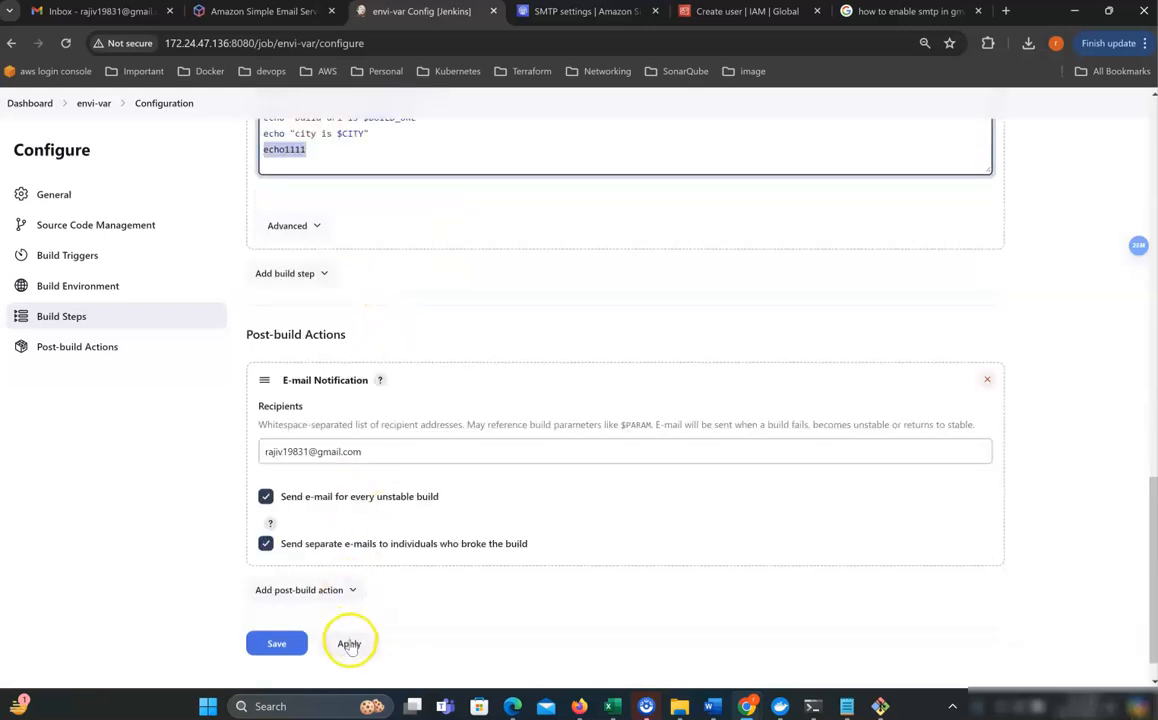
{"action": "left_click", "coordinate": [272, 644]}
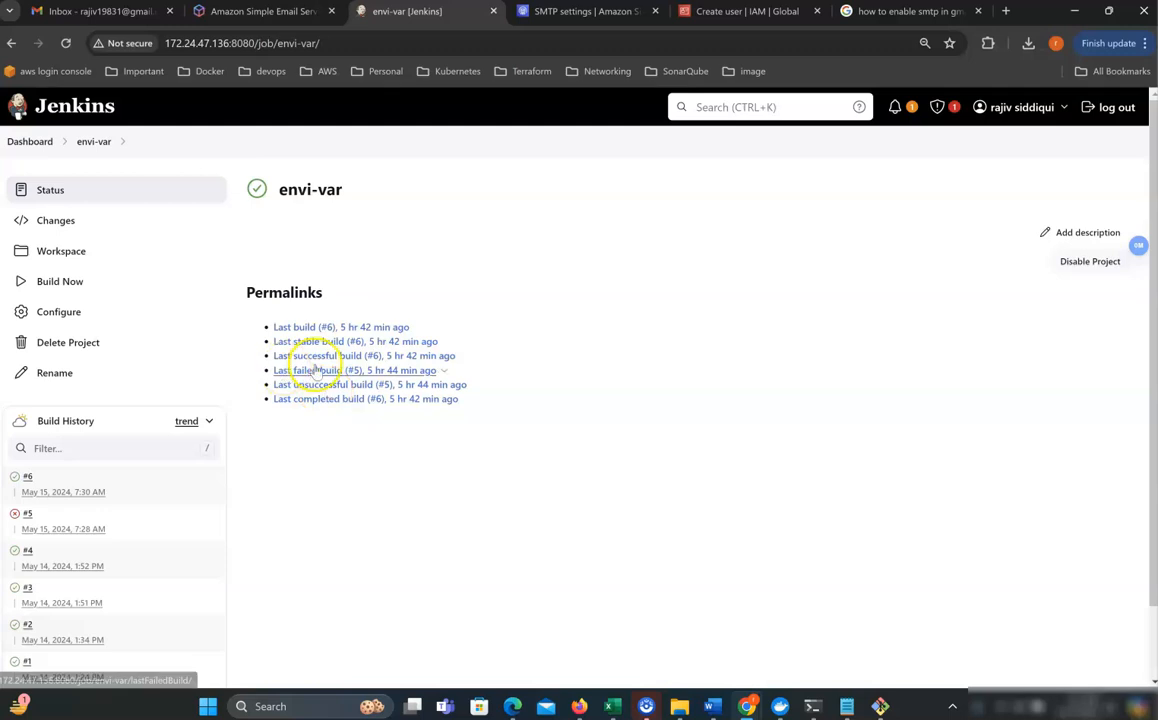
Run envi-var build #7, confirm it fails on echo1111, and check Gmail for the failure email.
{"action": "left_click", "coordinate": [62, 283]}
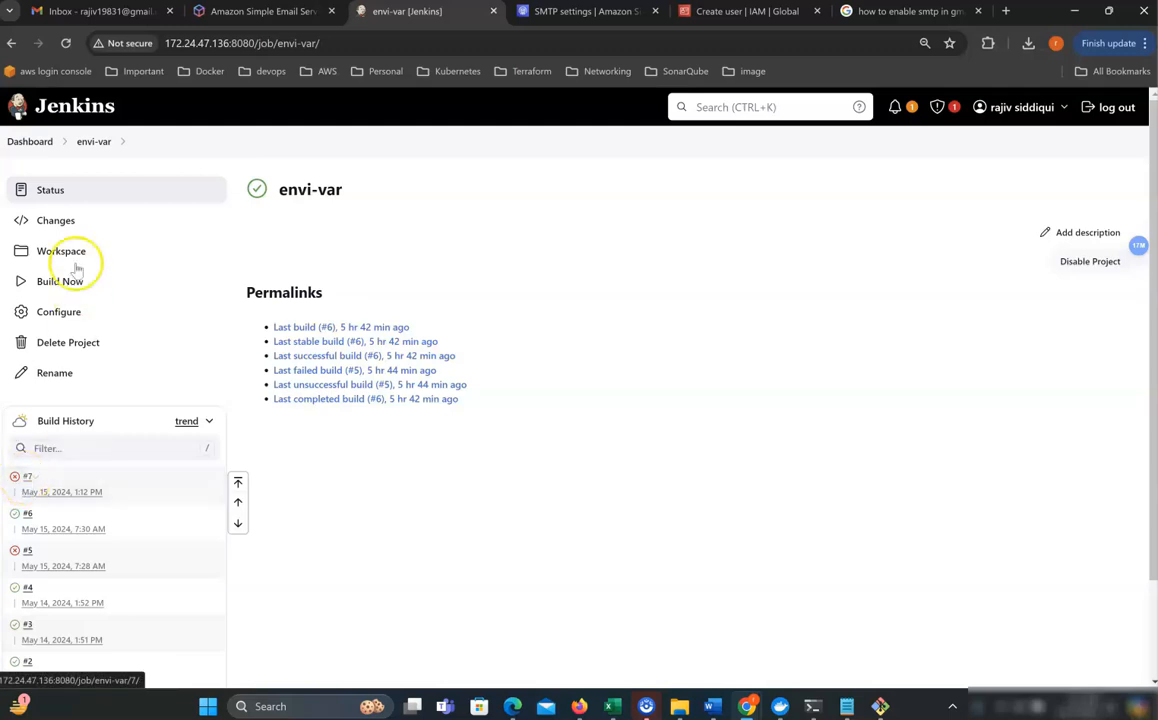
{"action": "left_click", "coordinate": [27, 477]}
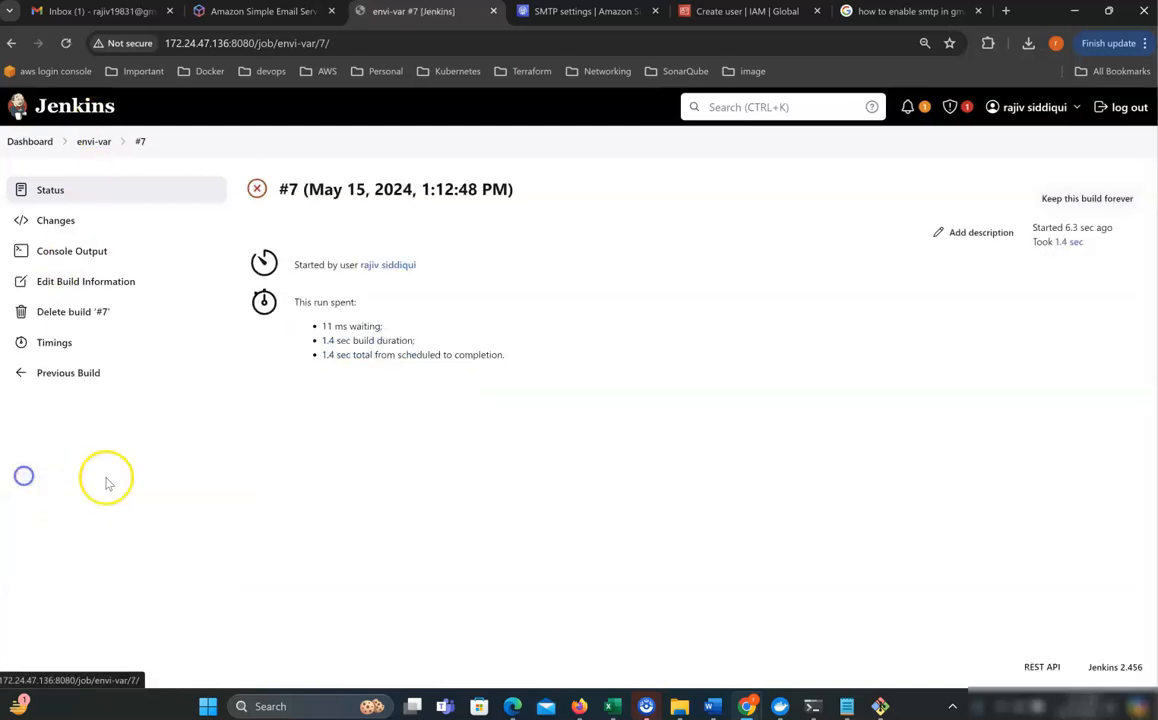
{"action": "left_click", "coordinate": [88, 253]}
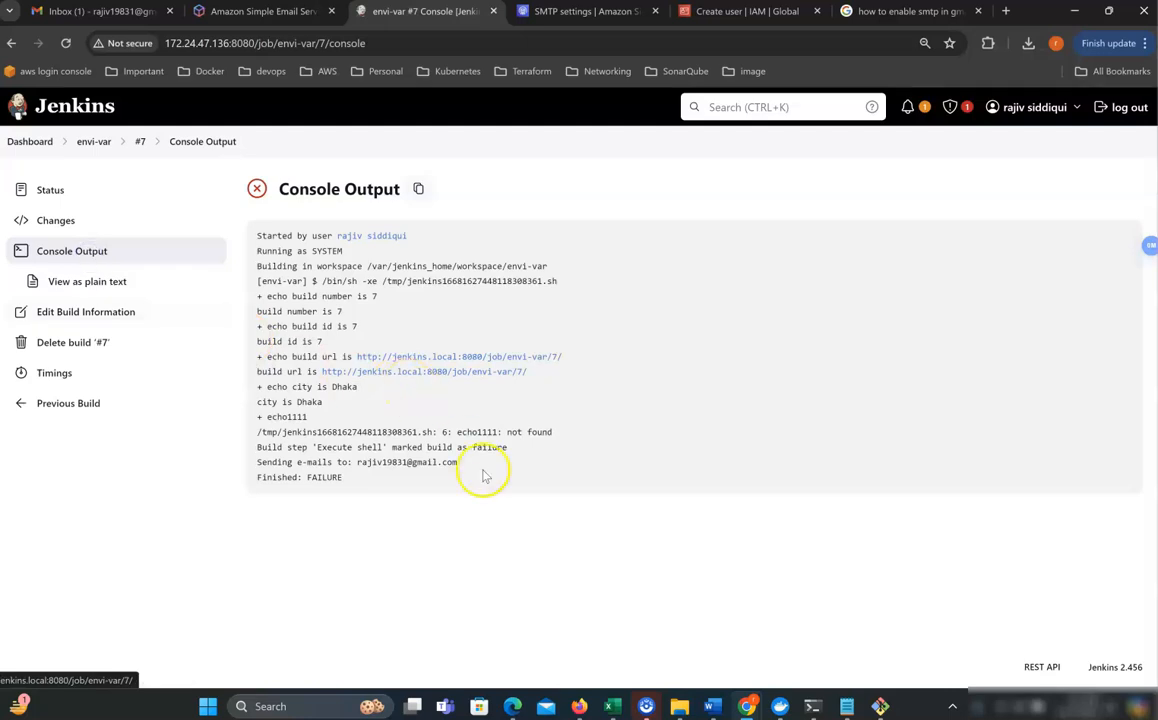
{"action": "left_click_drag", "start_coordinate": [343, 477], "coordinate": [254, 478]}
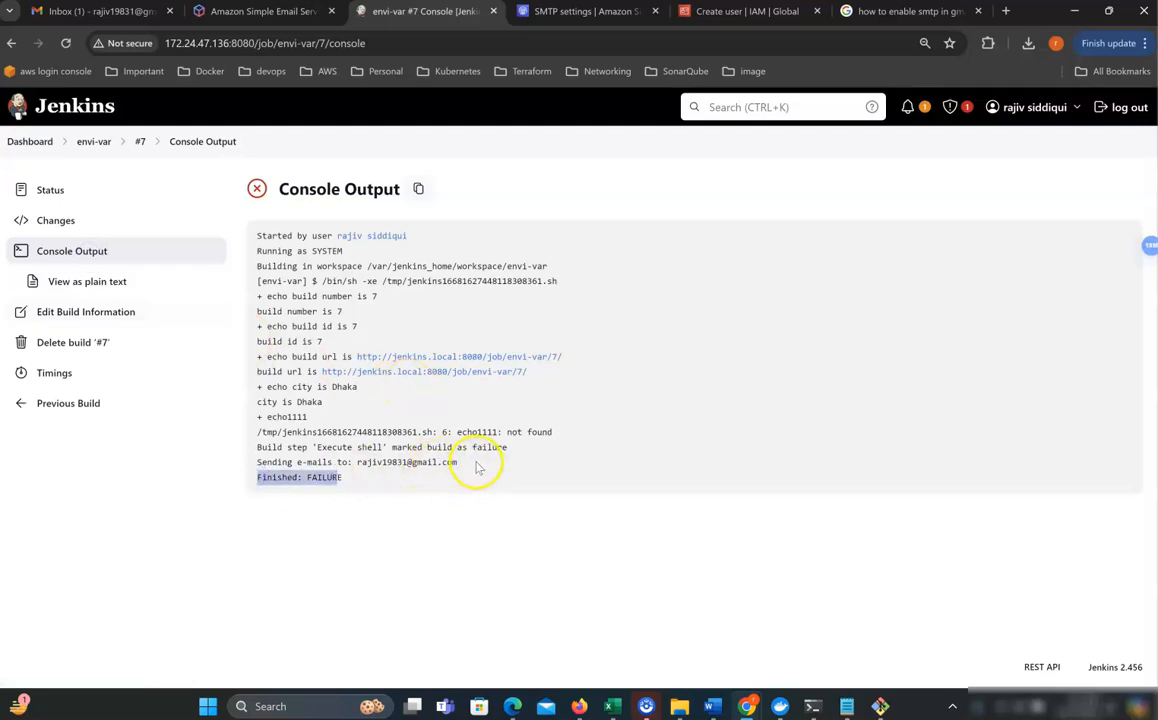
{"action": "left_click_drag", "start_coordinate": [459, 463], "coordinate": [408, 460]}
{"action": "left_click_drag", "start_coordinate": [308, 417], "coordinate": [261, 415]}
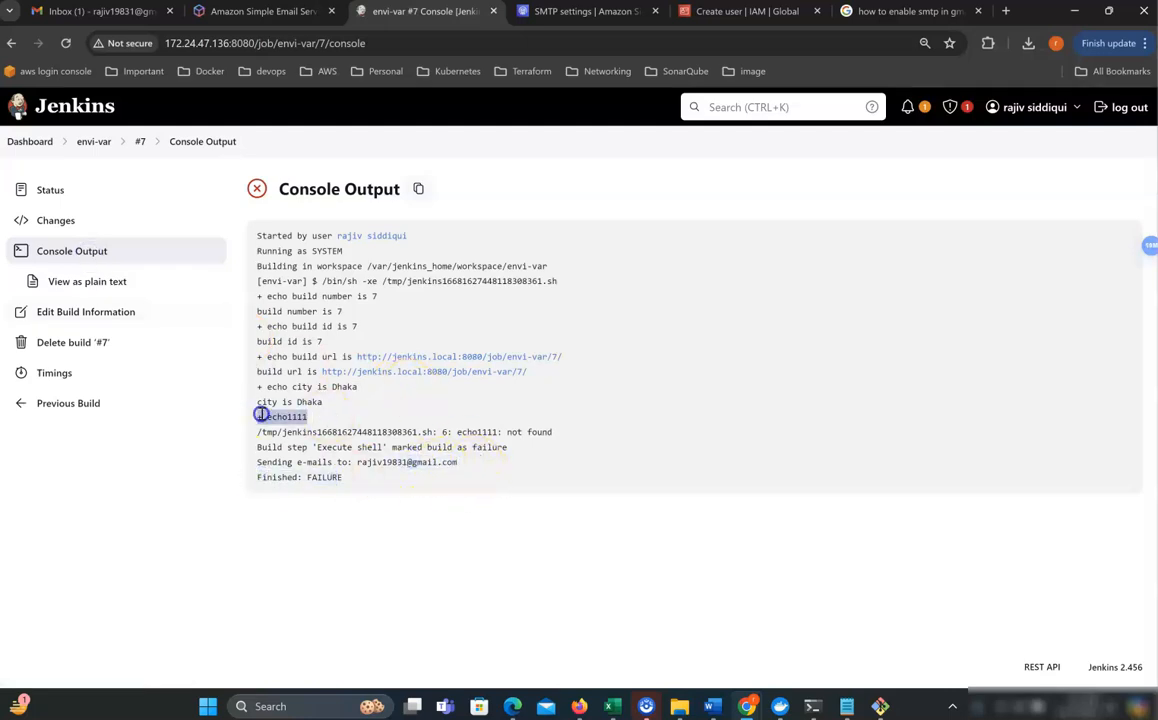
{"action": "left_click", "coordinate": [80, 12]}
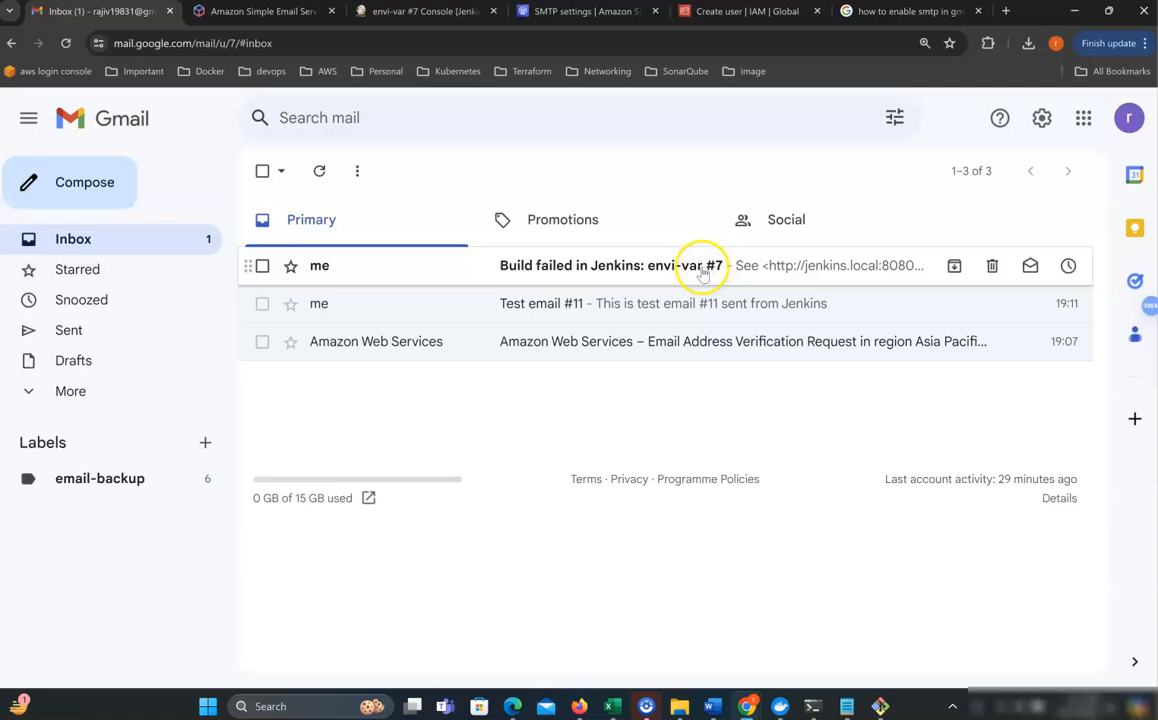
{"action": "left_click", "coordinate": [427, 20]}
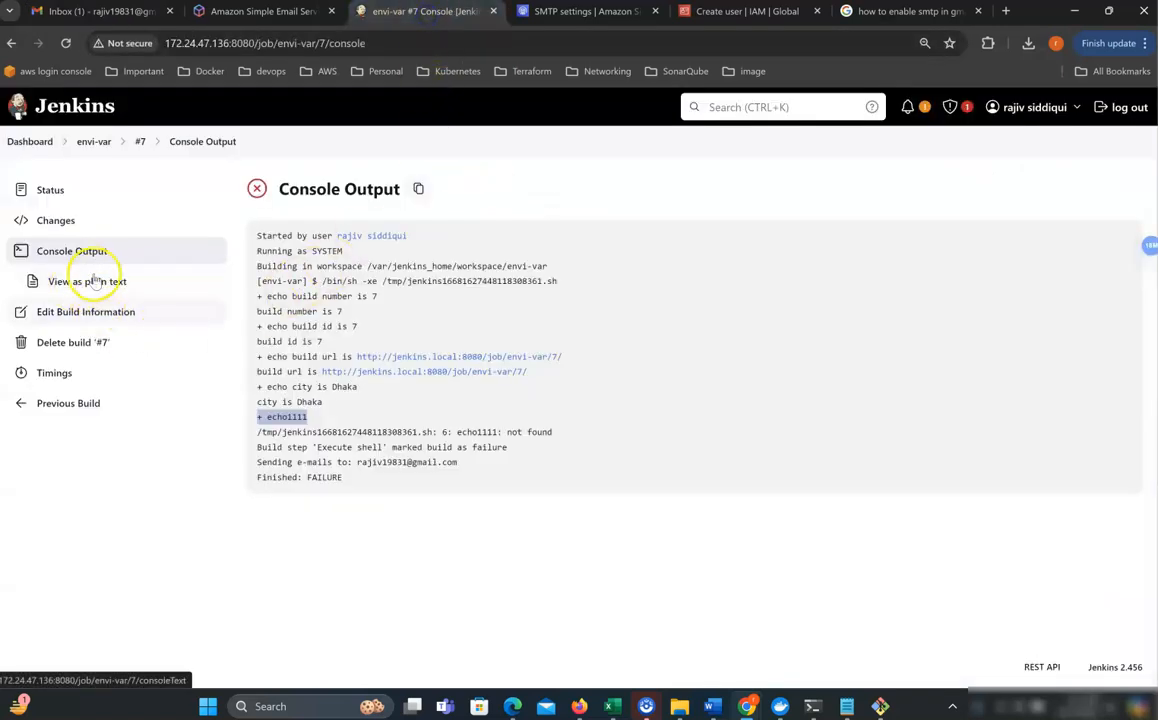
Remove the echo1111 line from envi-var's Execute shell step and save.
{"action": "left_click", "coordinate": [98, 145]}
{"action": "left_click", "coordinate": [147, 322]}
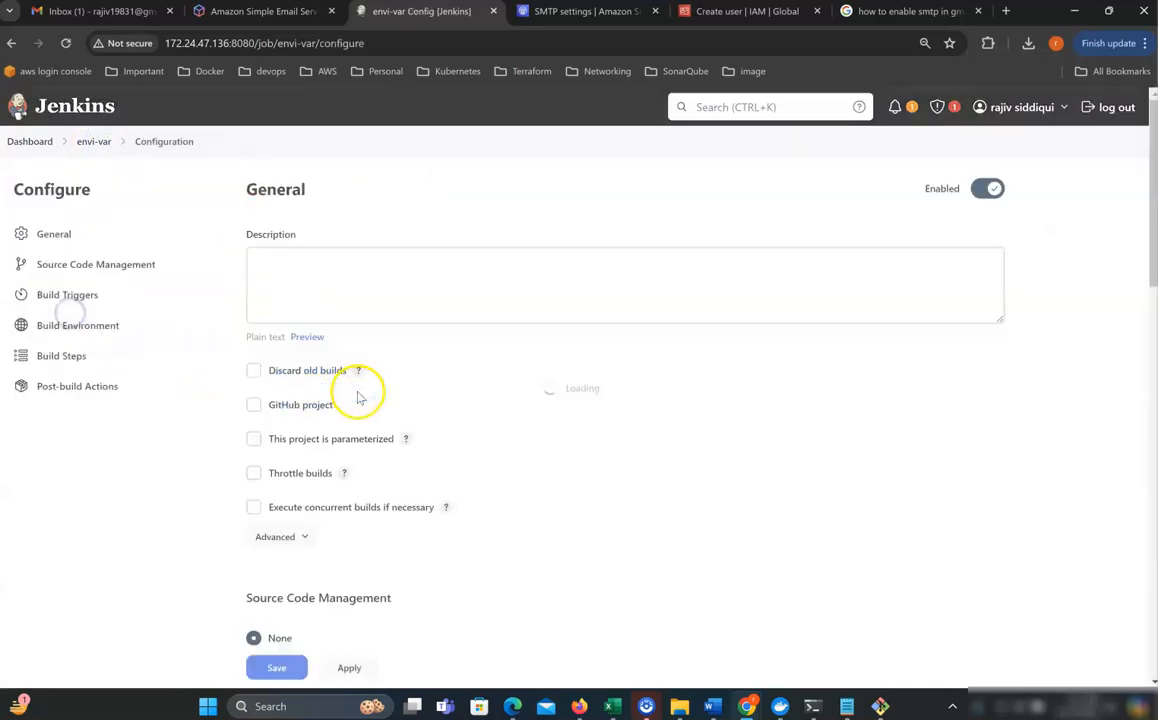
{"action": "scroll", "coordinate": [388, 410], "scroll_direction": "down", "scroll_amount": 10}
{"action": "left_click", "coordinate": [299, 456]}
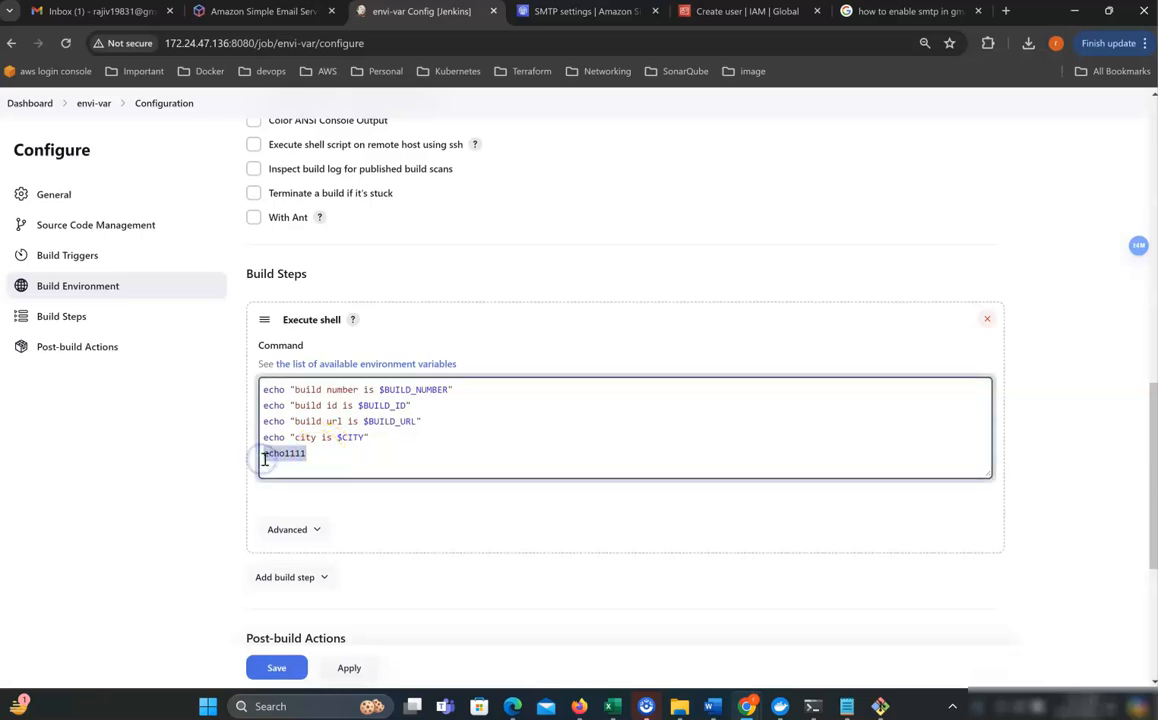
{"action": "key", "text": "BackSpace"}
{"action": "scroll", "coordinate": [488, 409], "scroll_direction": "down", "scroll_amount": 3}
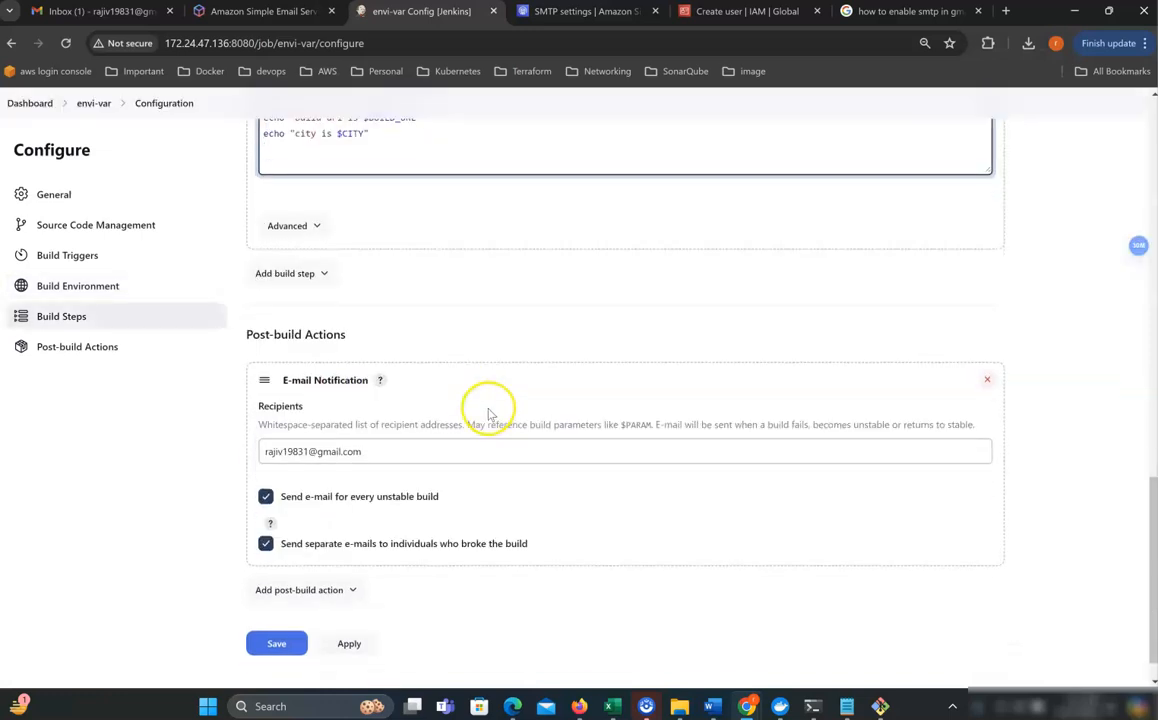
{"action": "scroll", "coordinate": [489, 413], "scroll_direction": "down", "scroll_amount": 1}
{"action": "left_click", "coordinate": [274, 605]}
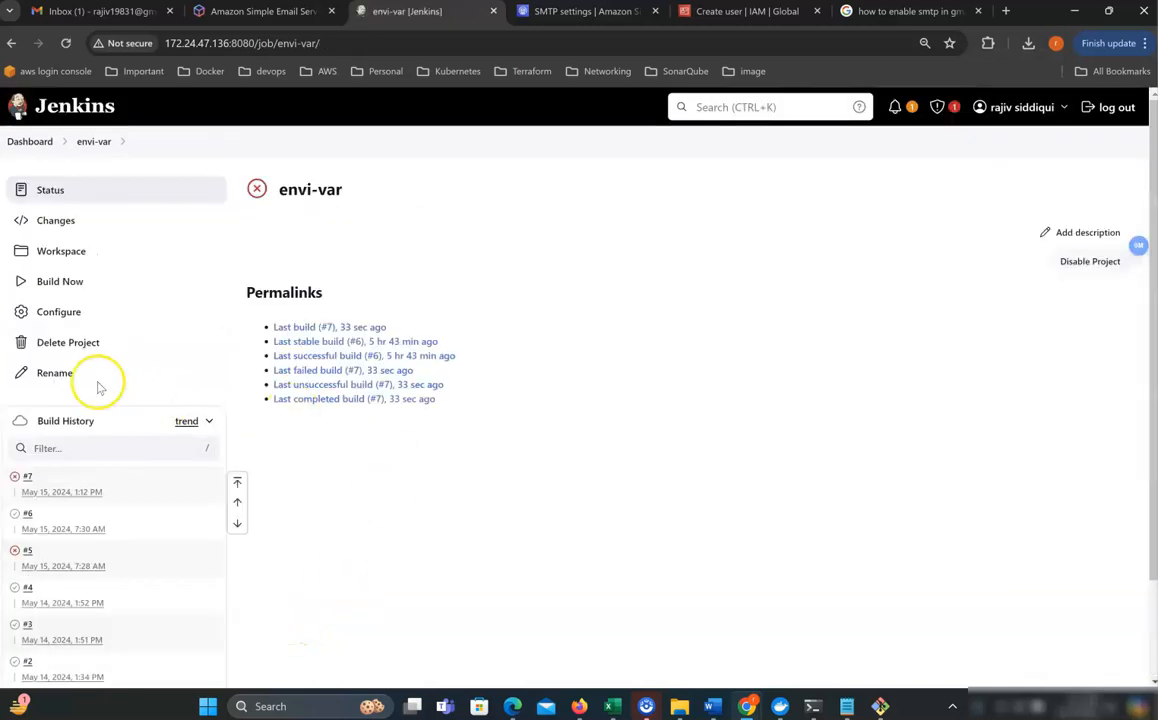
Run build #8, confirm its SUCCESS in the console, and check Gmail for the new email.
{"action": "left_click", "coordinate": [72, 284]}
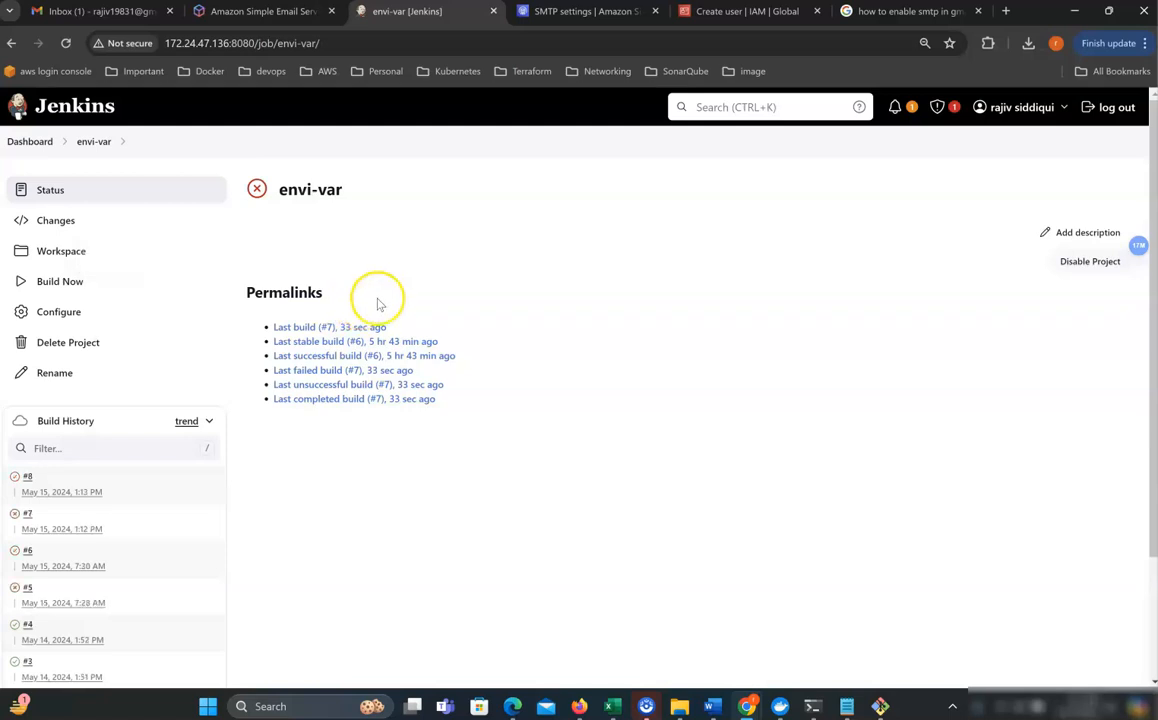
{"action": "left_click", "coordinate": [27, 477]}
{"action": "left_click", "coordinate": [70, 250]}
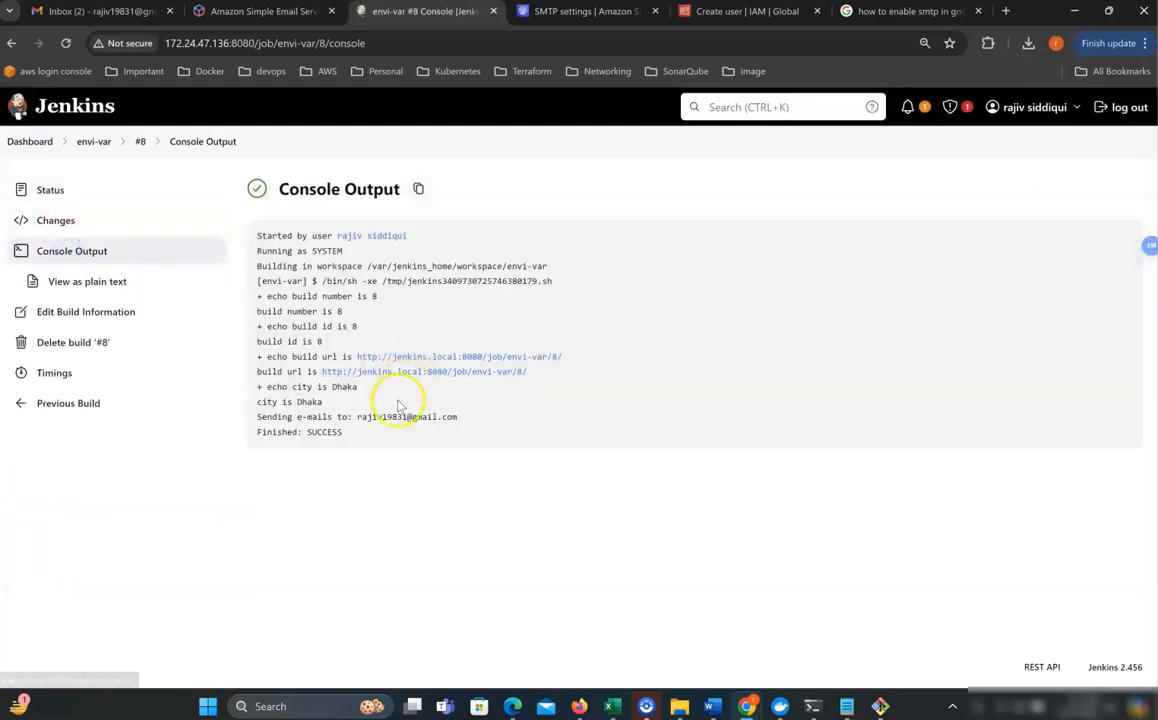
{"action": "left_click_drag", "start_coordinate": [350, 433], "coordinate": [220, 427]}
{"action": "left_click", "coordinate": [388, 416]}
{"action": "left_click_drag", "start_coordinate": [446, 418], "coordinate": [367, 419]}
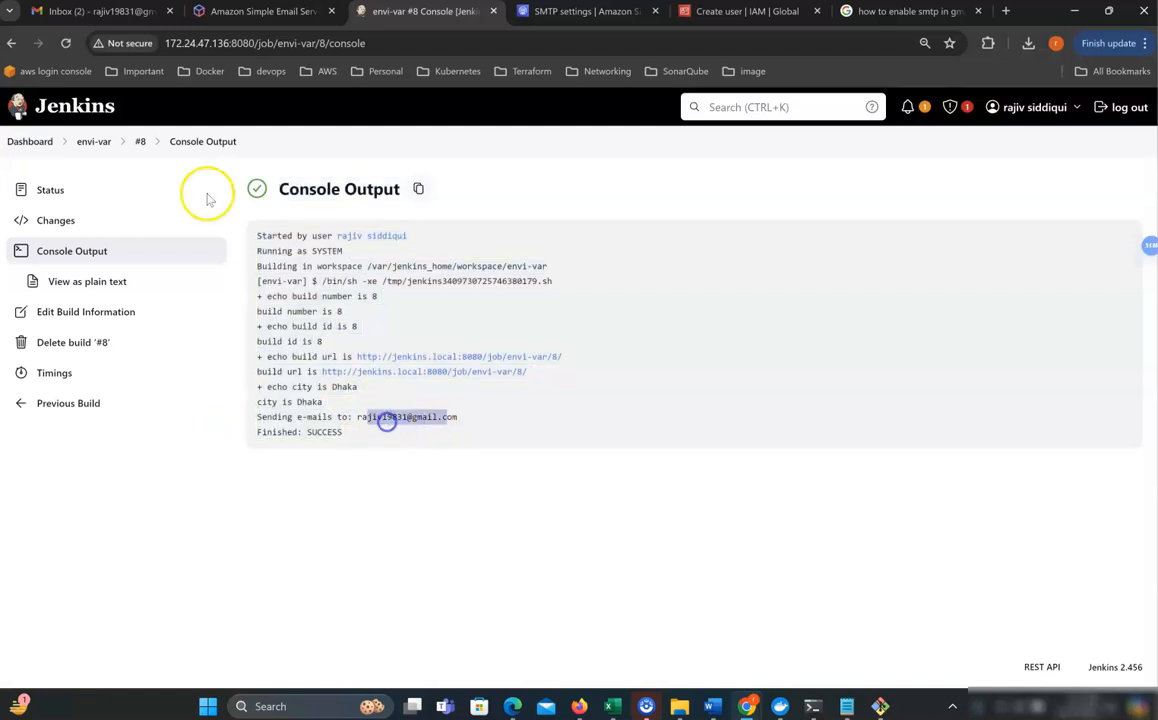
{"action": "left_click", "coordinate": [80, 12]}
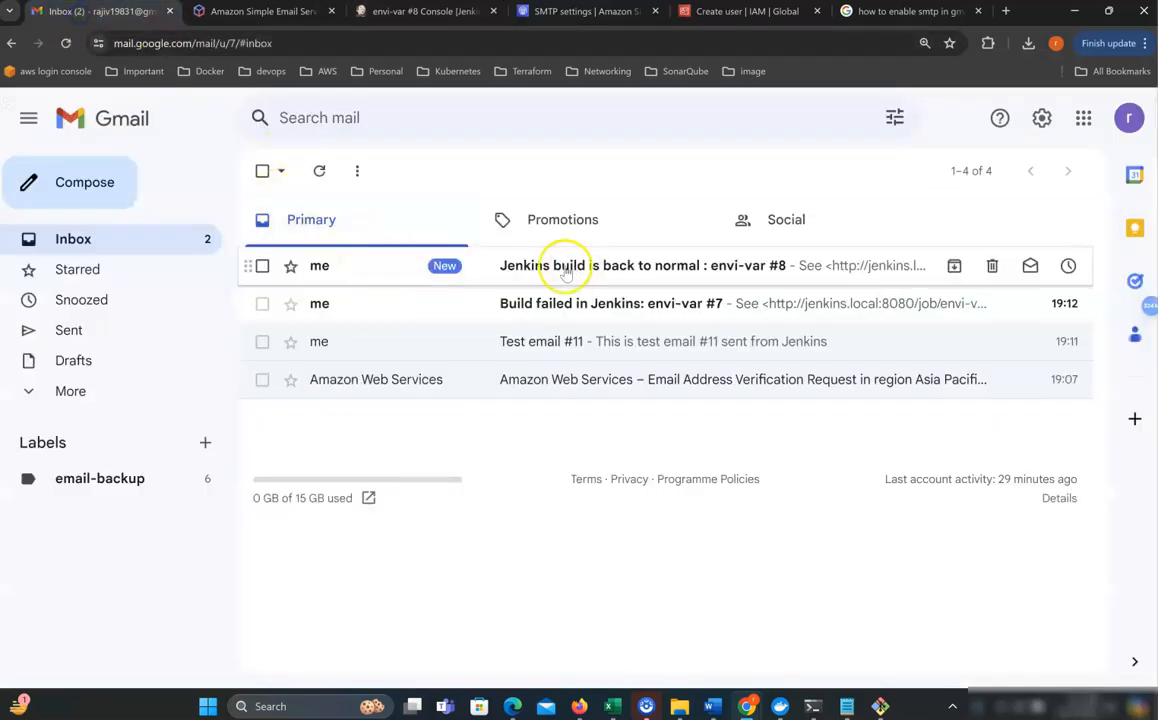
Read the 'Jenkins build is back to normal : envi-var #8' email, then return to Jenkins.
{"action": "left_click", "coordinate": [675, 268]}
{"action": "left_click_drag", "start_coordinate": [305, 227], "coordinate": [570, 229]}
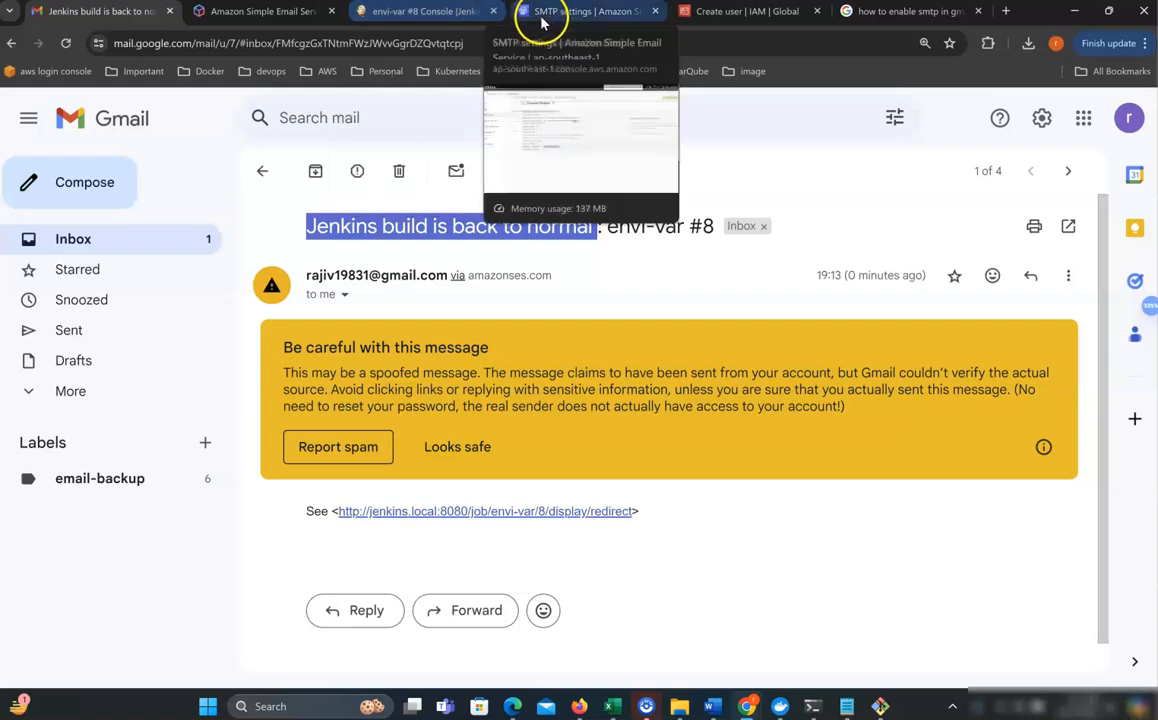
{"action": "left_click", "coordinate": [449, 17]}
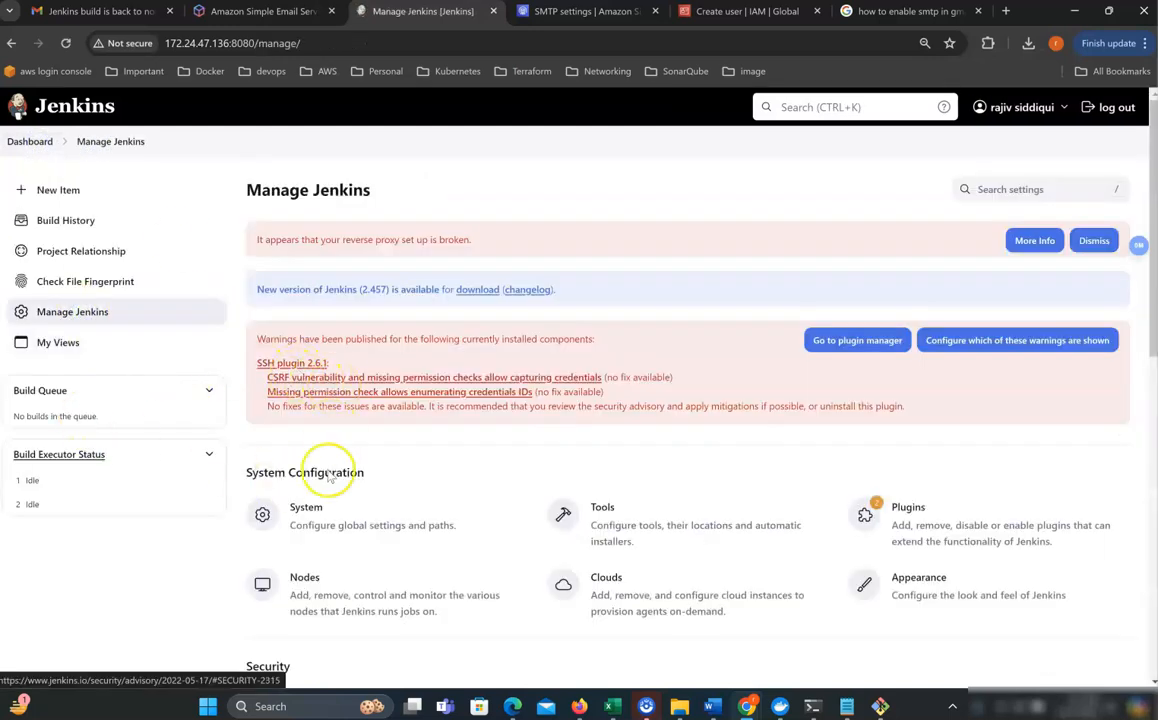
Expand the E-mail Notification advanced settings on the System page to show SMTP authentication and TLS.
{"action": "left_click", "coordinate": [313, 522]}
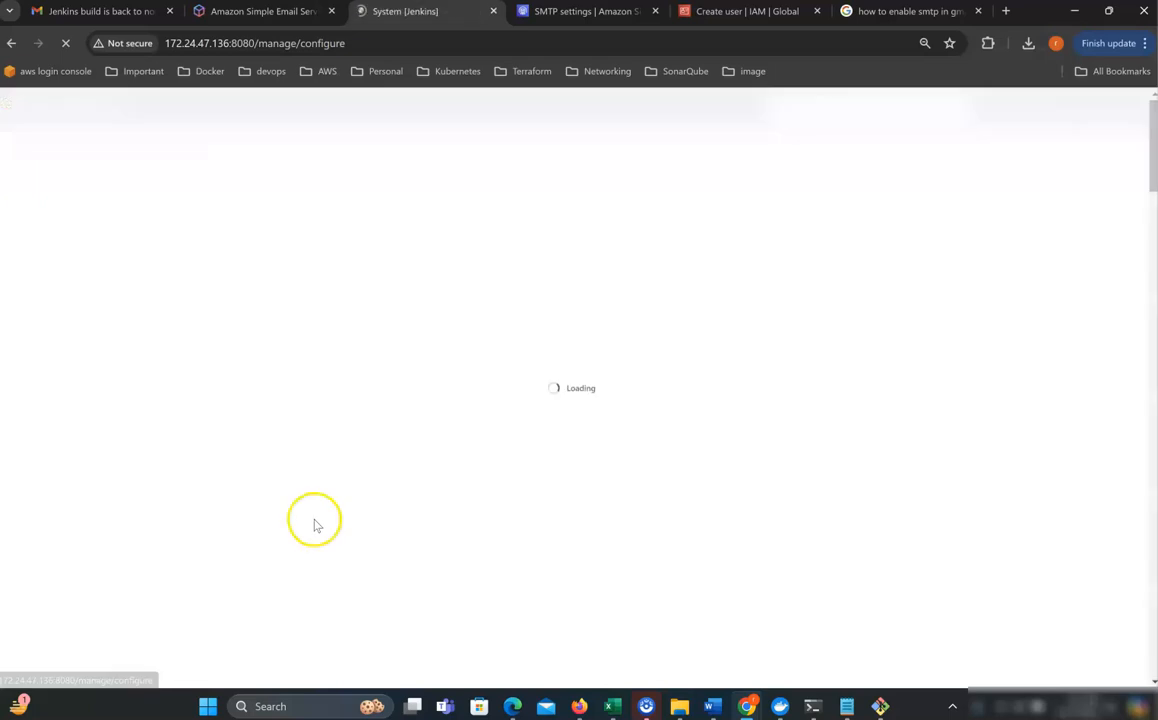
{"action": "scroll", "coordinate": [315, 496], "scroll_direction": "down", "scroll_amount": 10}
{"action": "scroll", "coordinate": [315, 500], "scroll_direction": "down", "scroll_amount": 10}
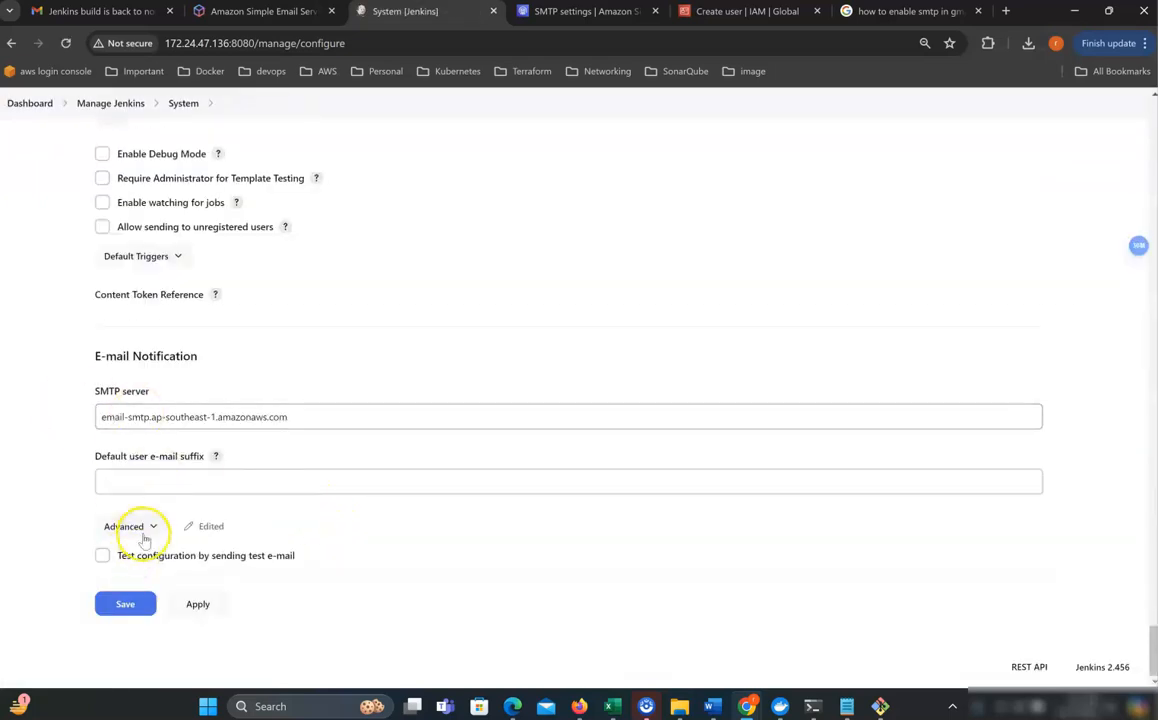
{"action": "left_click", "coordinate": [152, 527]}
{"action": "scroll", "coordinate": [245, 481], "scroll_direction": "down", "scroll_amount": 2}
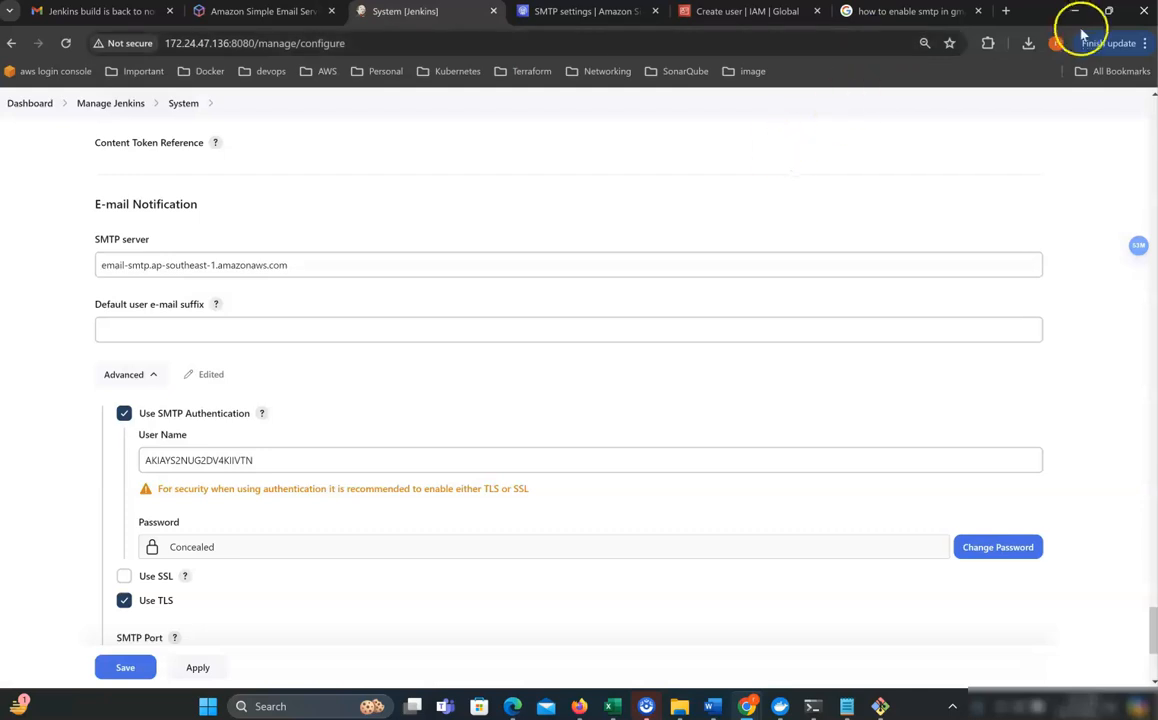
Google 'smtp gmail service' to find server smtp.gmail.com and TLS port 587.
{"action": "left_click", "coordinate": [1011, 15]}
{"action": "type", "text": "go"}
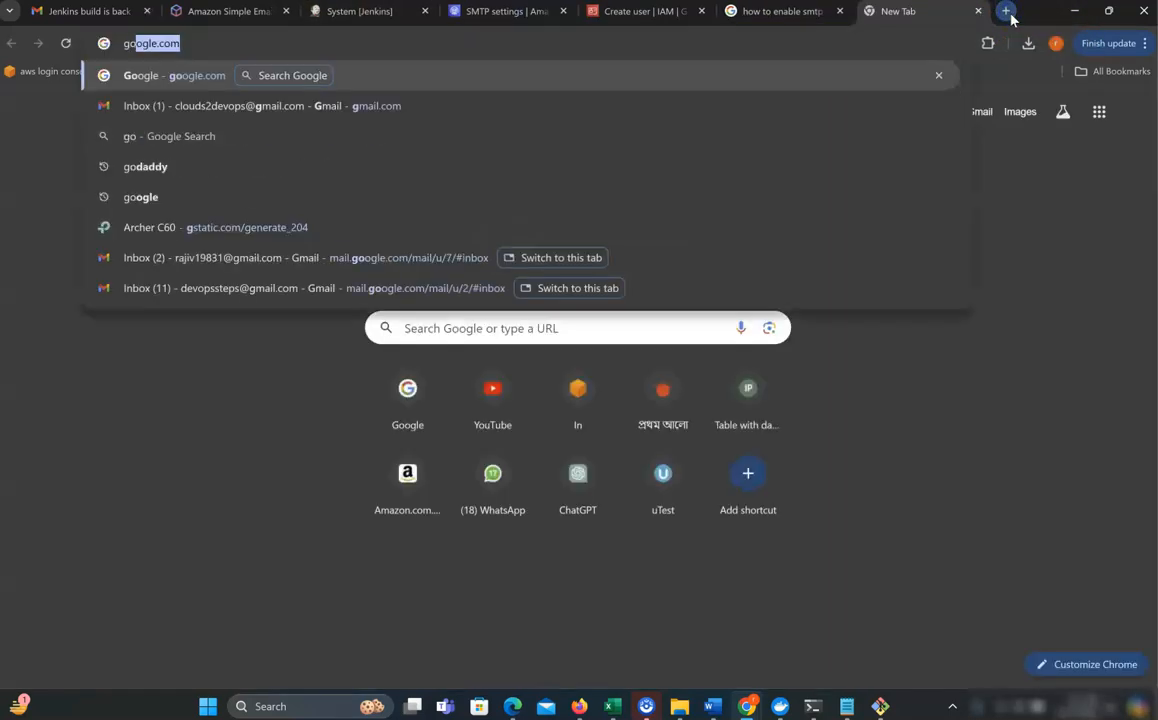
{"action": "key", "text": "Return"}
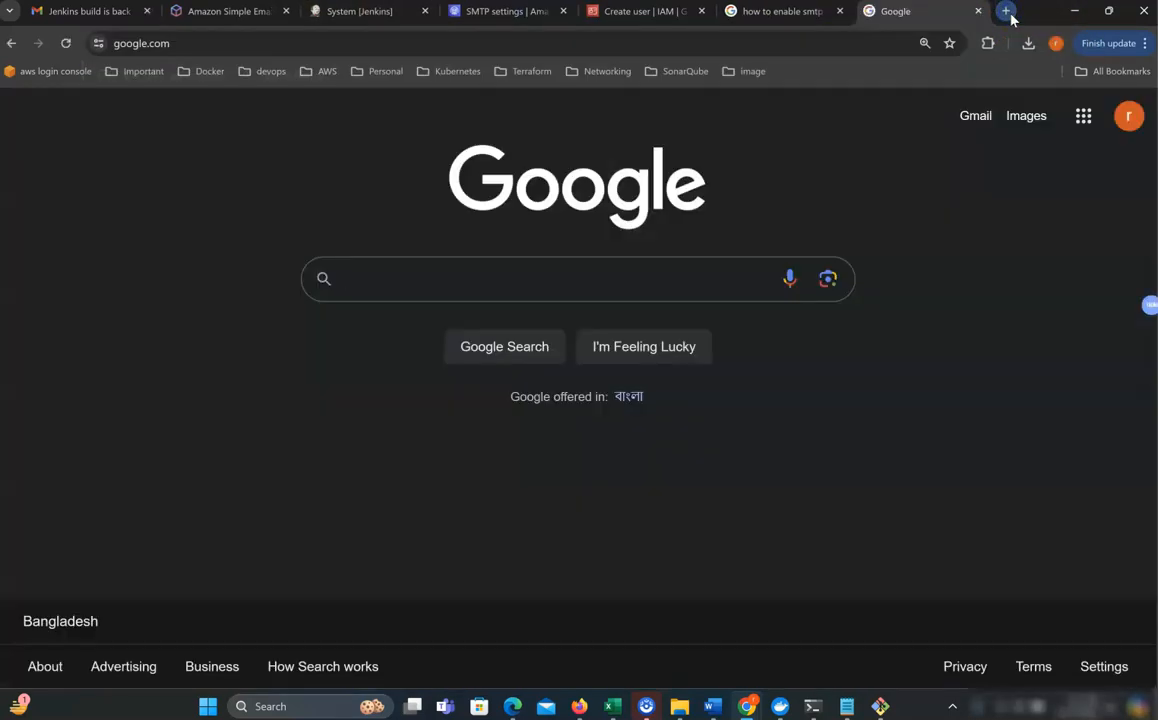
{"action": "type", "text": "sm"}
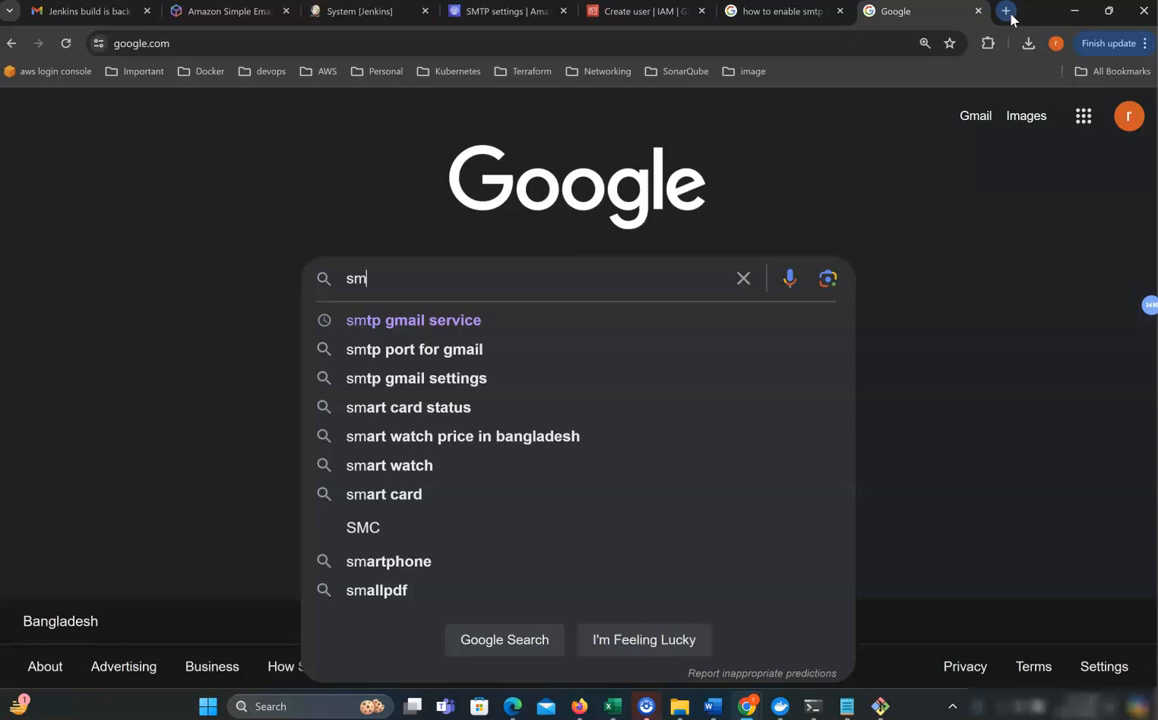
{"action": "left_click", "coordinate": [483, 320]}
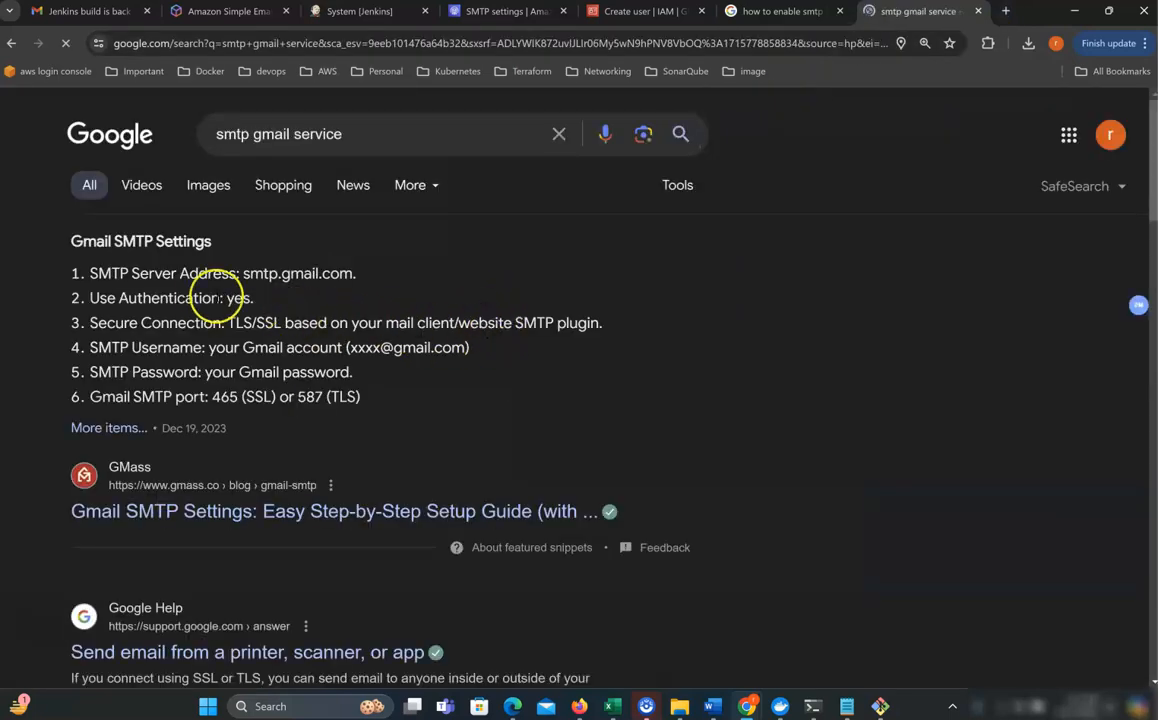
{"action": "left_click_drag", "start_coordinate": [244, 272], "coordinate": [269, 275]}
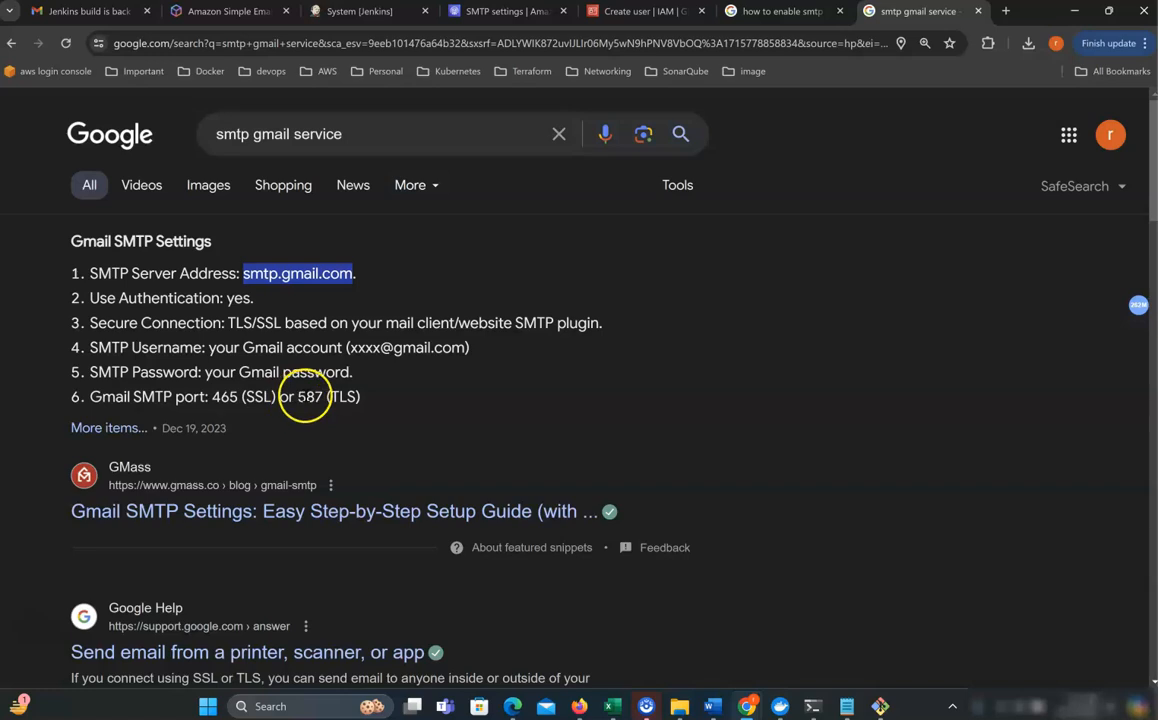
{"action": "left_click", "coordinate": [309, 397]}
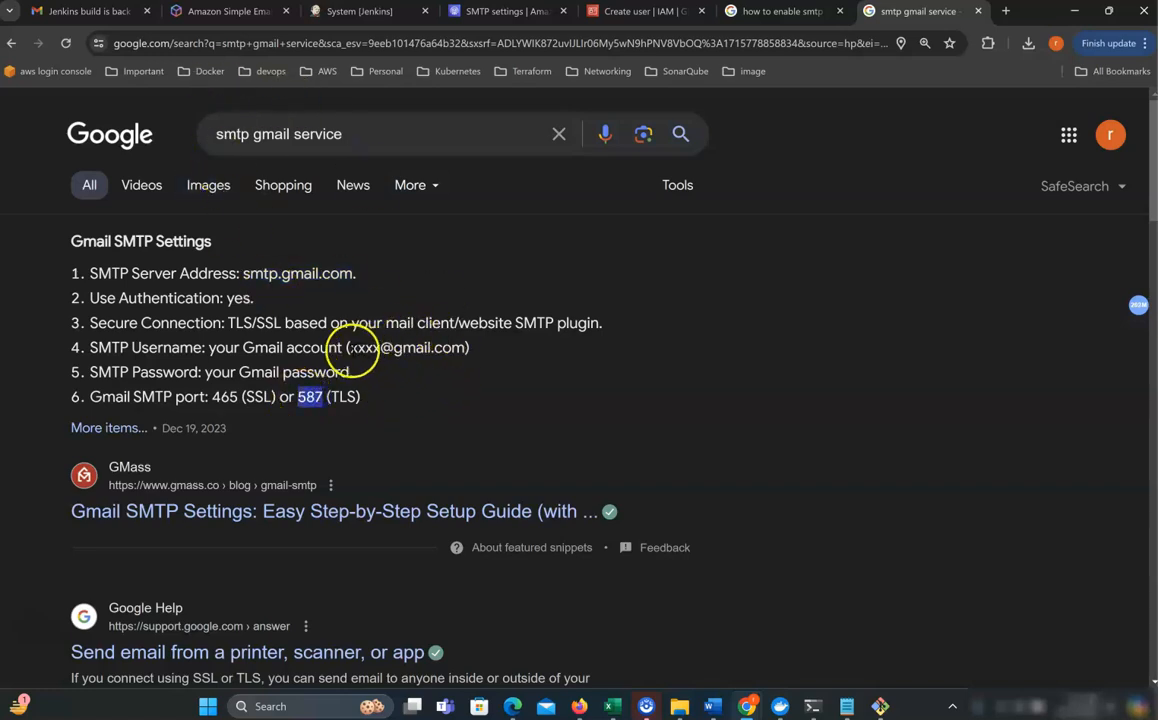
{"action": "double_click", "coordinate": [352, 350]}
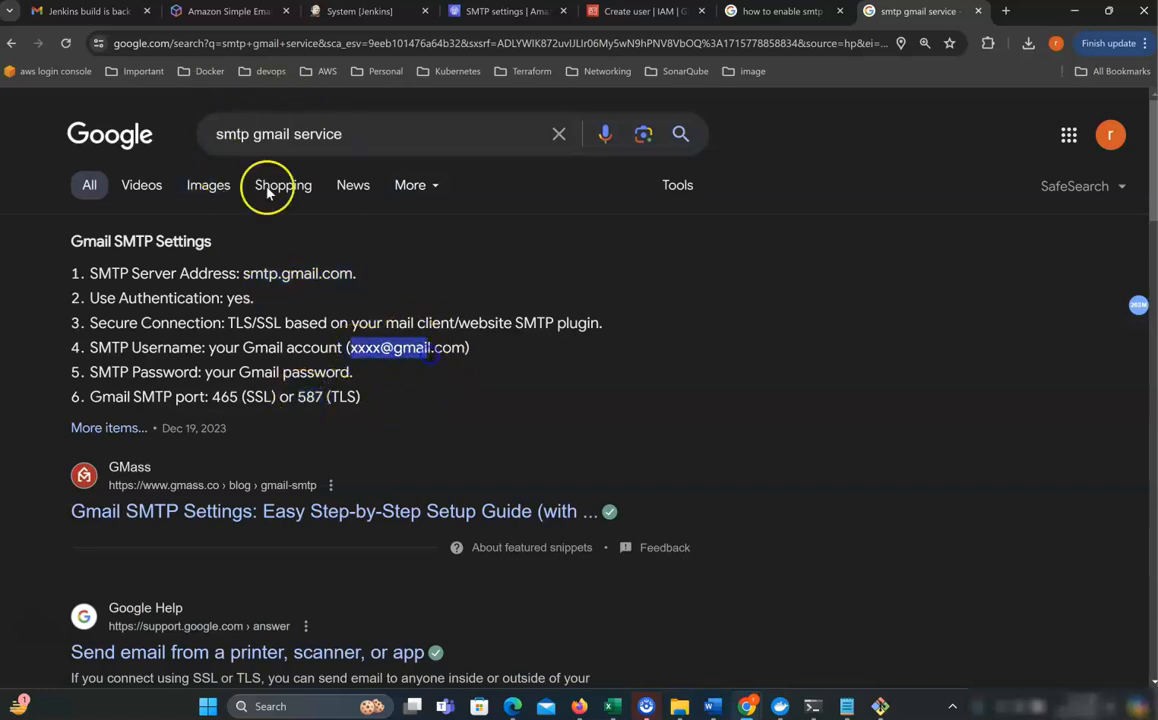
{"action": "left_click", "coordinate": [366, 12]}
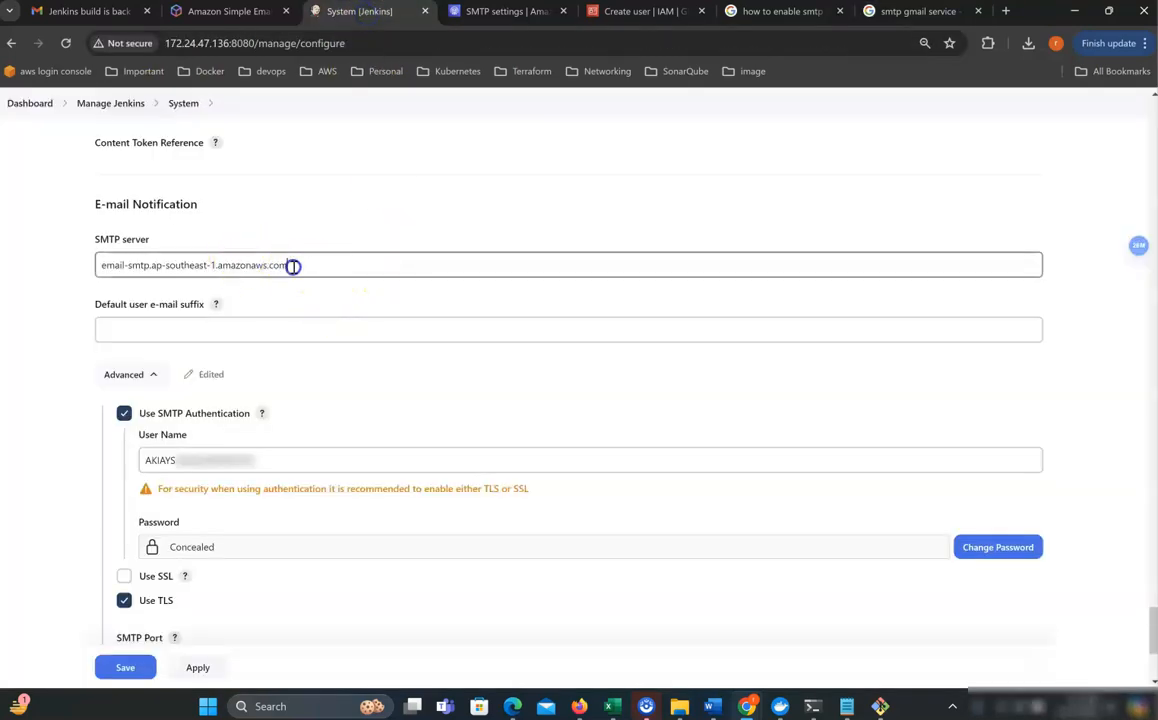
Change the SMTP server from the Amazon SES address to smtp.gmail.com.
{"action": "left_click_drag", "start_coordinate": [293, 266], "coordinate": [82, 263]}
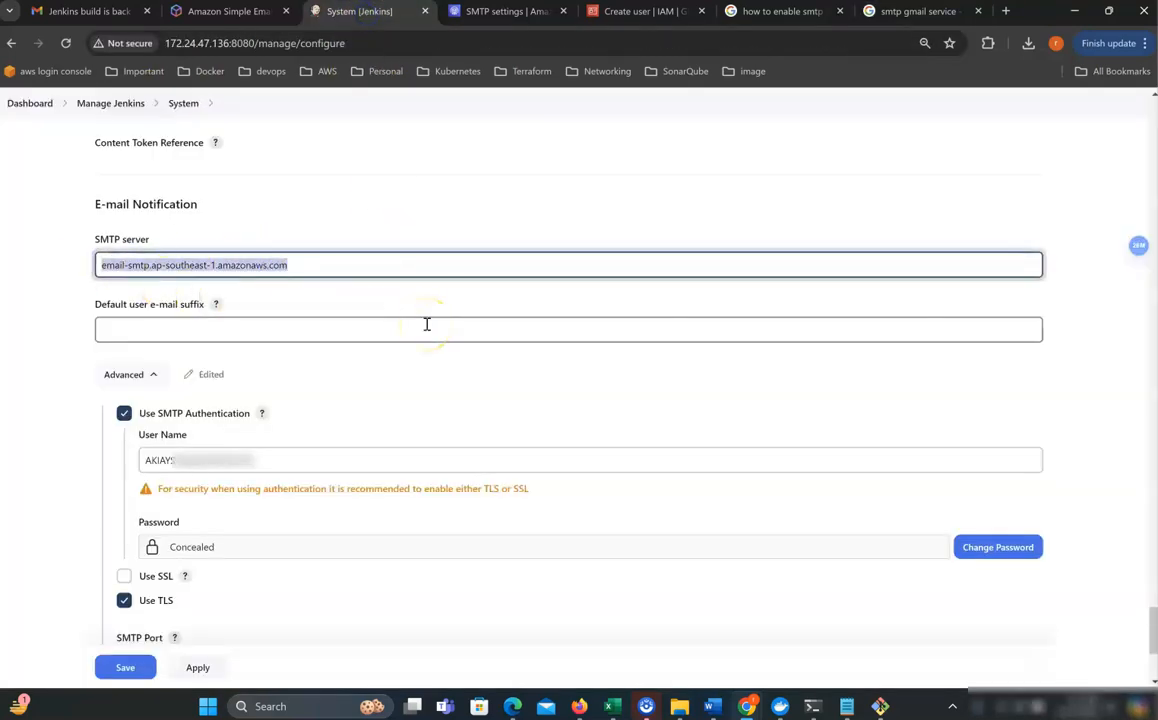
{"action": "type", "text": "smtp.gmail.com"}
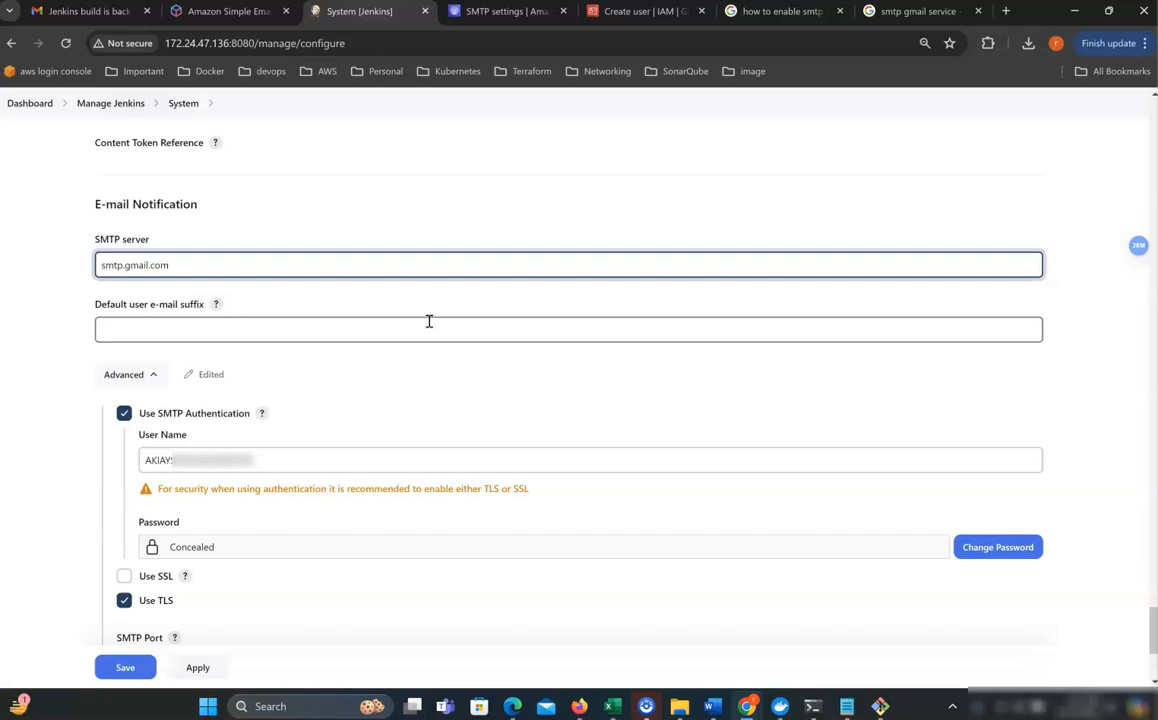
{"action": "left_click_drag", "start_coordinate": [189, 262], "coordinate": [78, 272]}
{"action": "key", "text": "ctrl+c"}
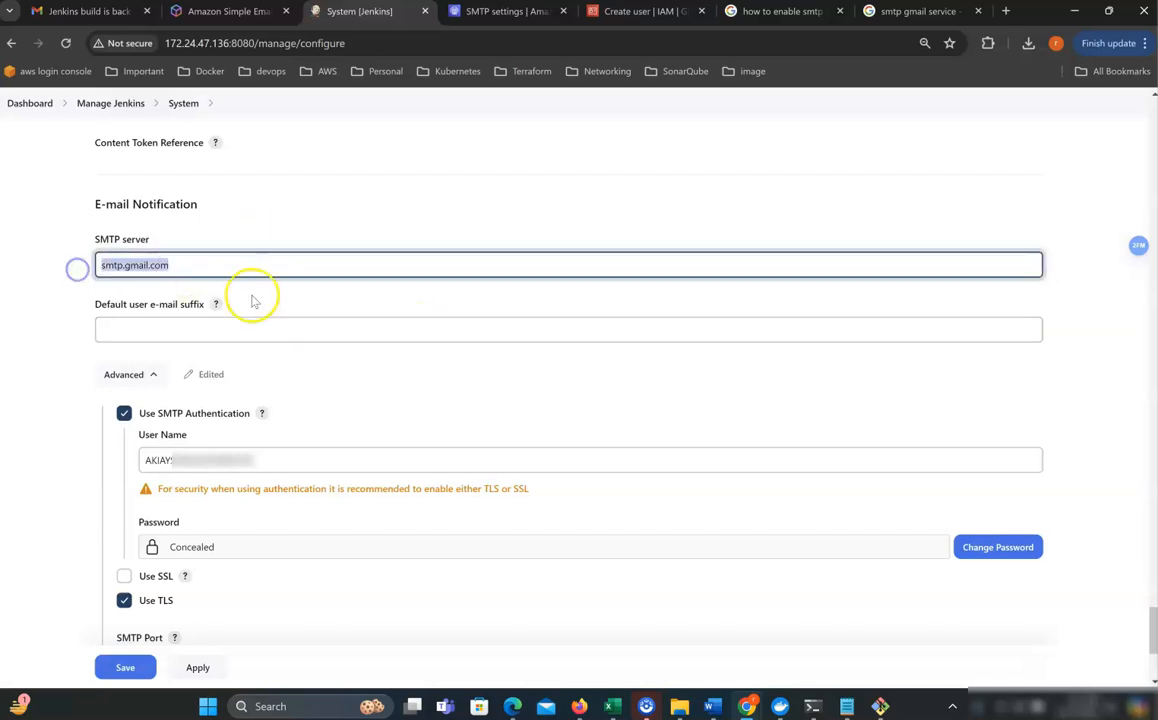
{"action": "scroll", "coordinate": [254, 302], "scroll_direction": "down", "scroll_amount": 2}
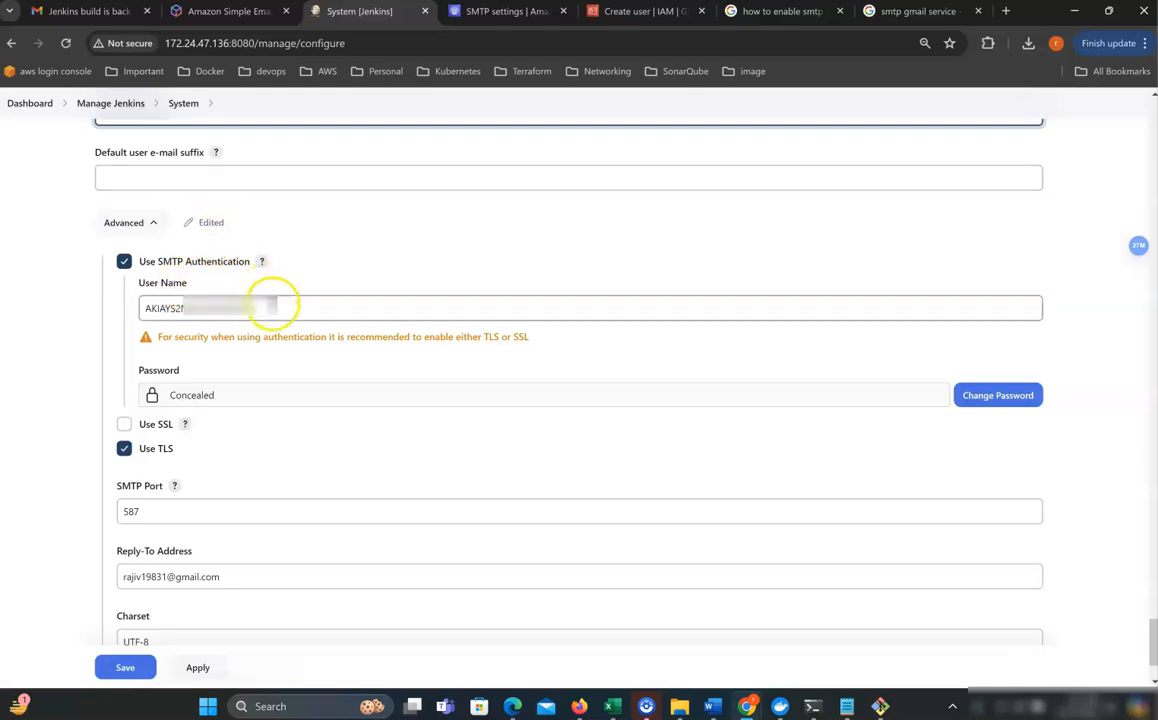
Set the SMTP user name to the Gmail address and make the password editable.
{"action": "left_click_drag", "start_coordinate": [282, 305], "coordinate": [108, 306]}
{"action": "key", "text": "ctrl+v"}
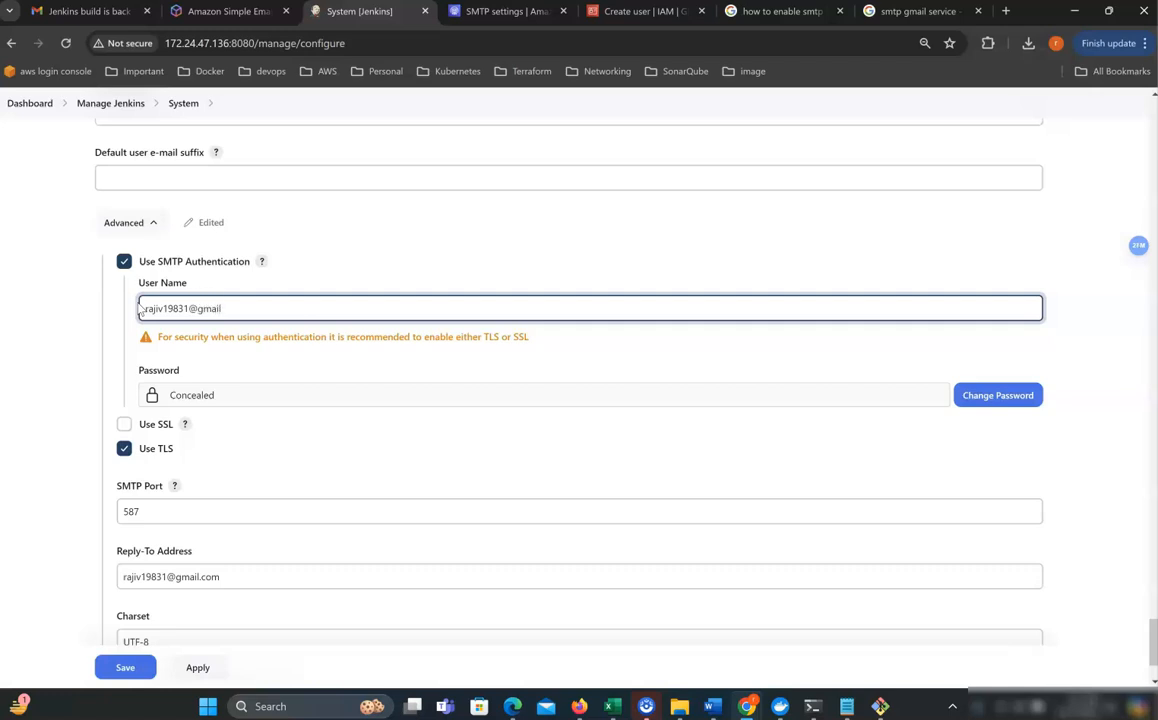
{"action": "left_click", "coordinate": [998, 397]}
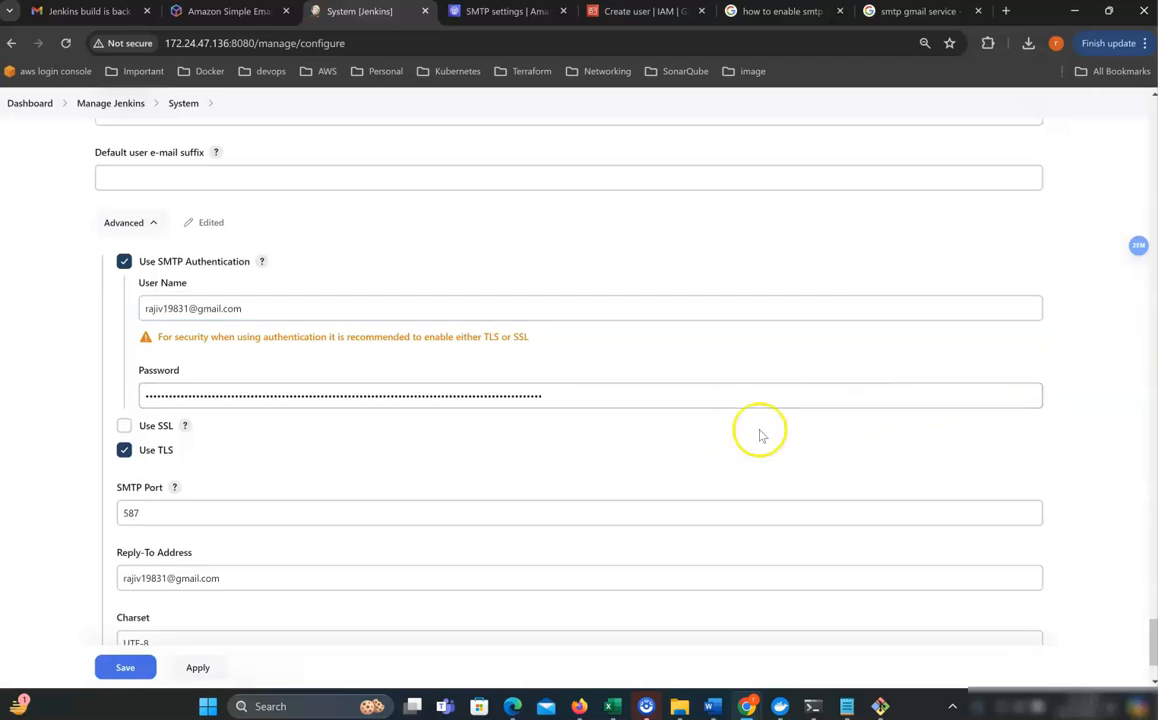
{"action": "scroll", "coordinate": [130, 340], "scroll_direction": "down", "scroll_amount": 2}
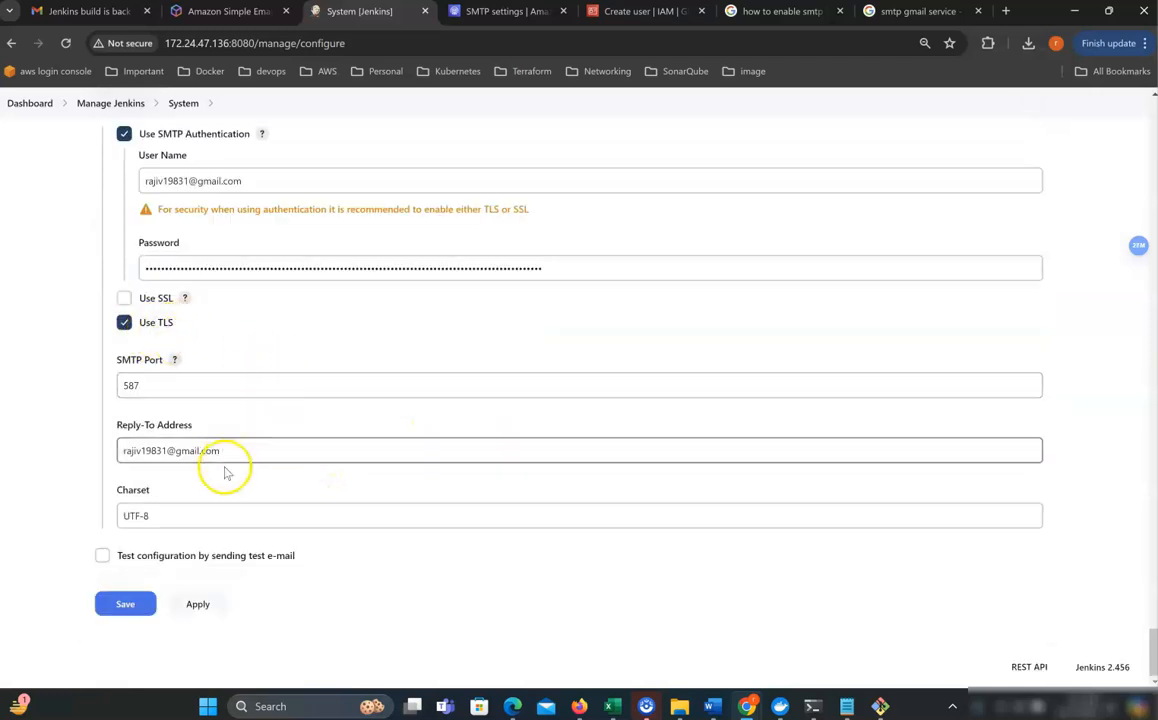
{"action": "double_click", "coordinate": [548, 269]}
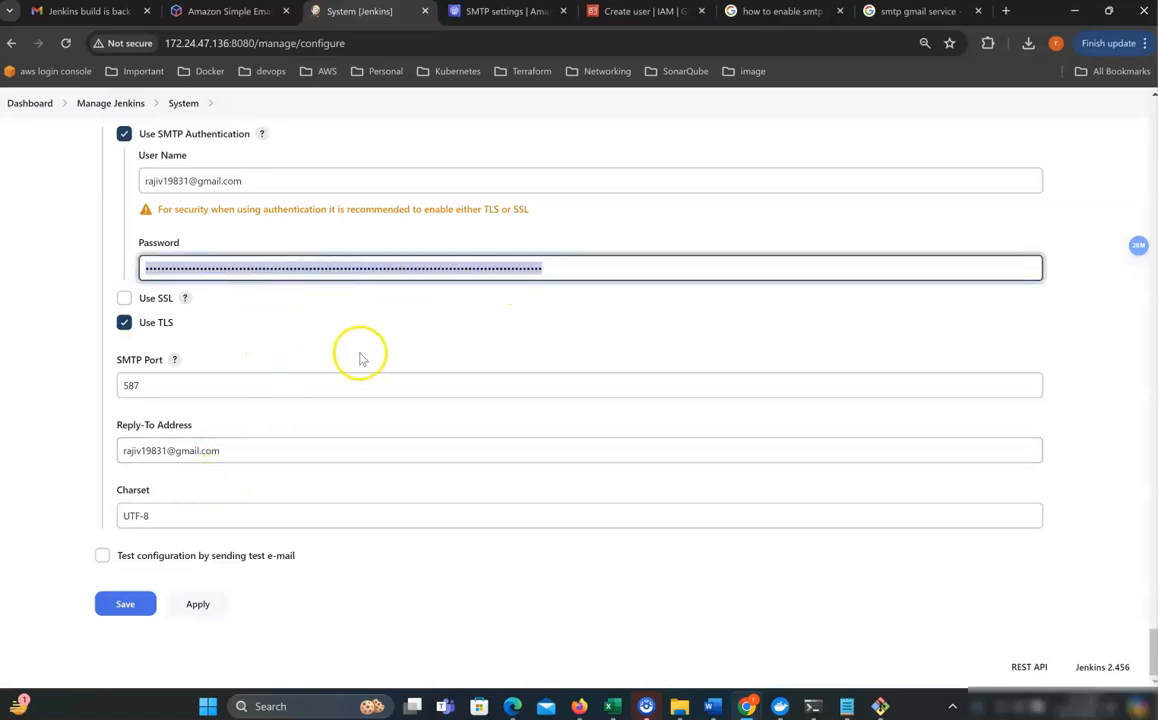
{"action": "scroll", "coordinate": [362, 367], "scroll_direction": "up", "scroll_amount": 2}
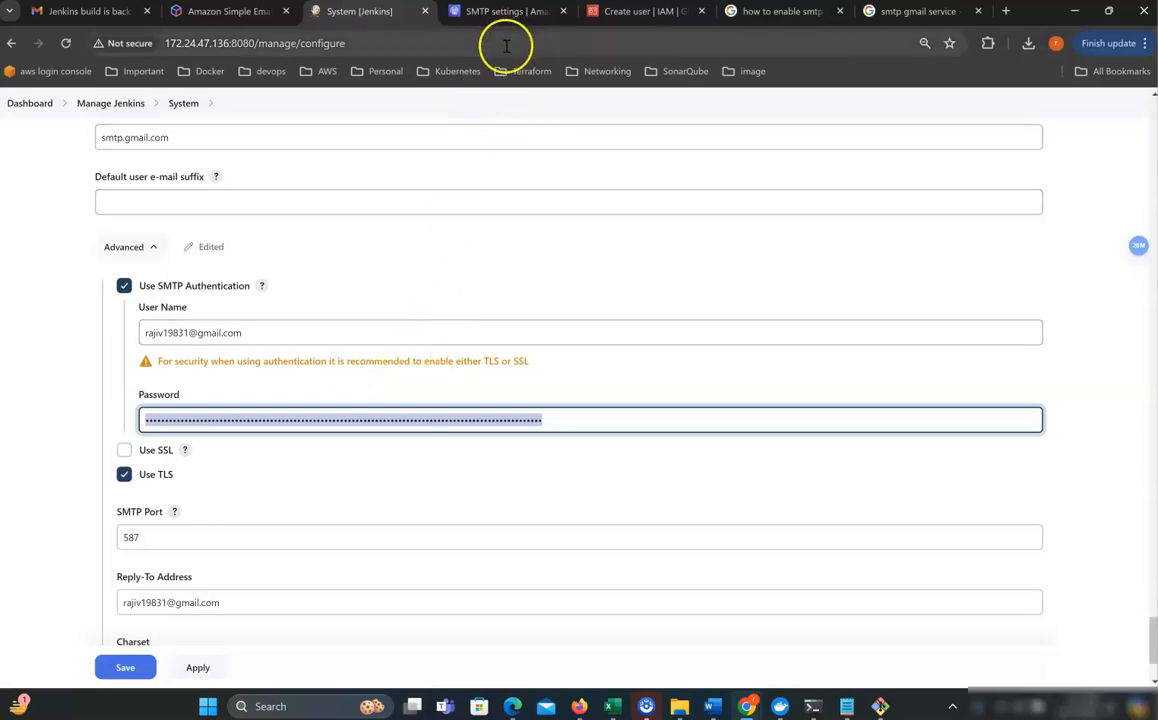
{"action": "left_click", "coordinate": [68, 16]}
From Gmail, open the Google Account management page at its Security settings.
{"action": "left_click", "coordinate": [88, 239]}
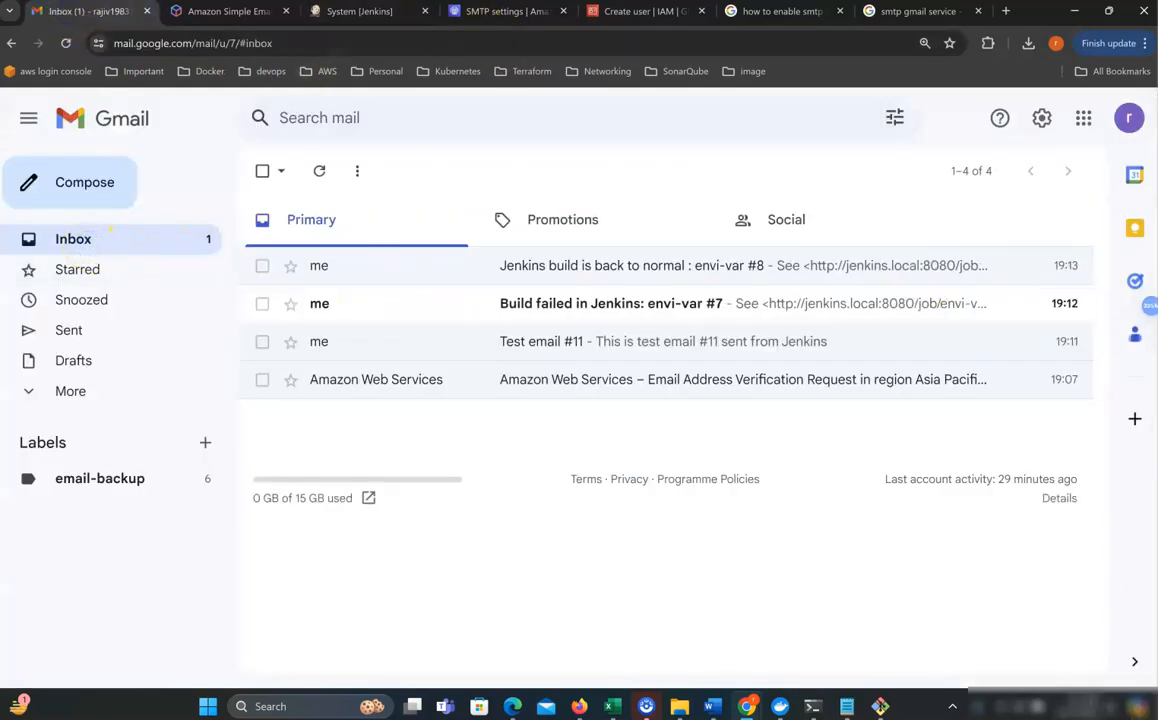
{"action": "left_click", "coordinate": [1128, 119]}
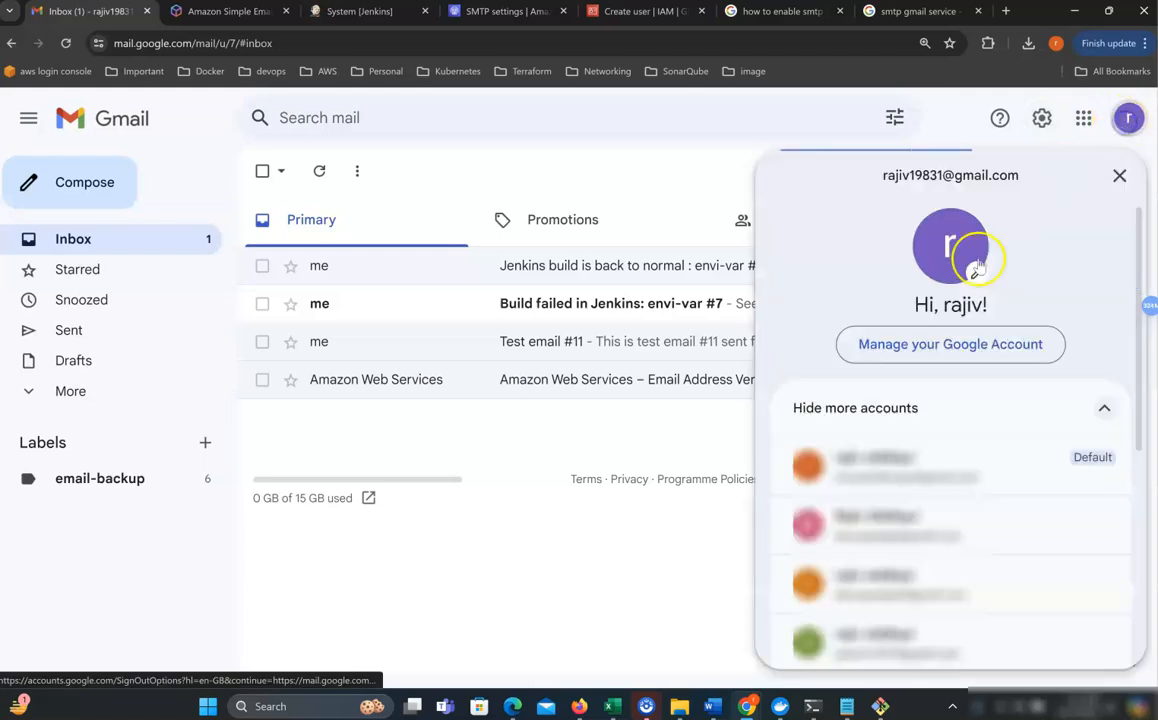
{"action": "left_click", "coordinate": [953, 345]}
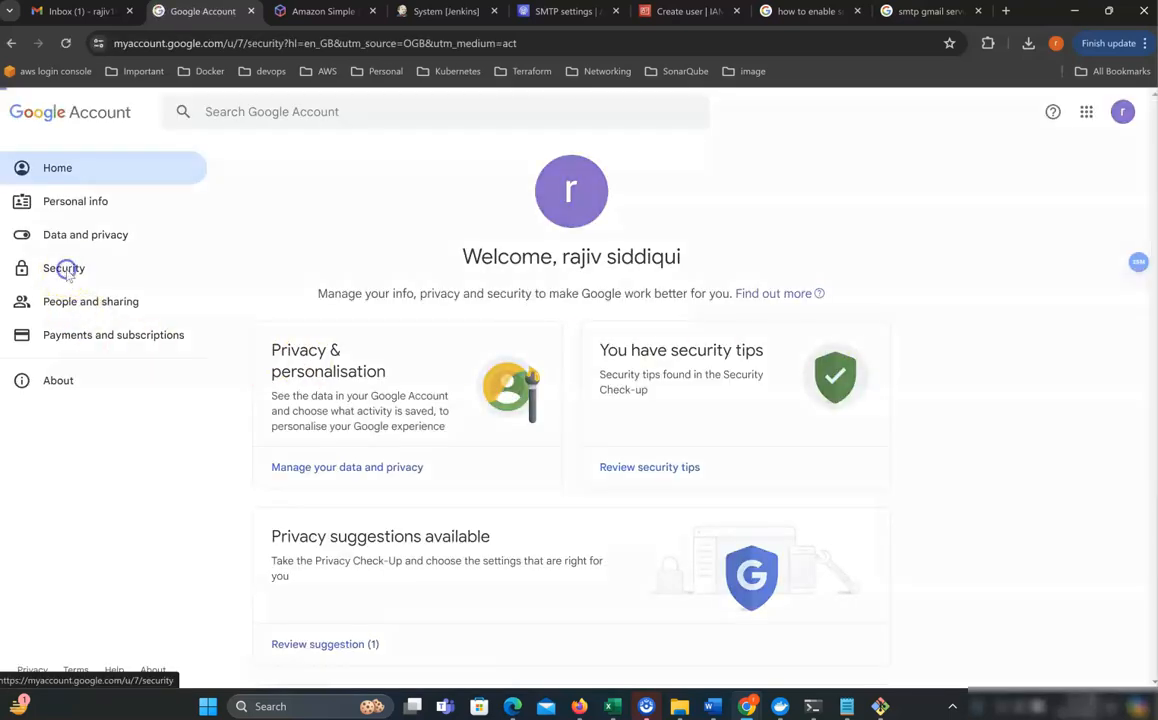
{"action": "left_click", "coordinate": [64, 272]}
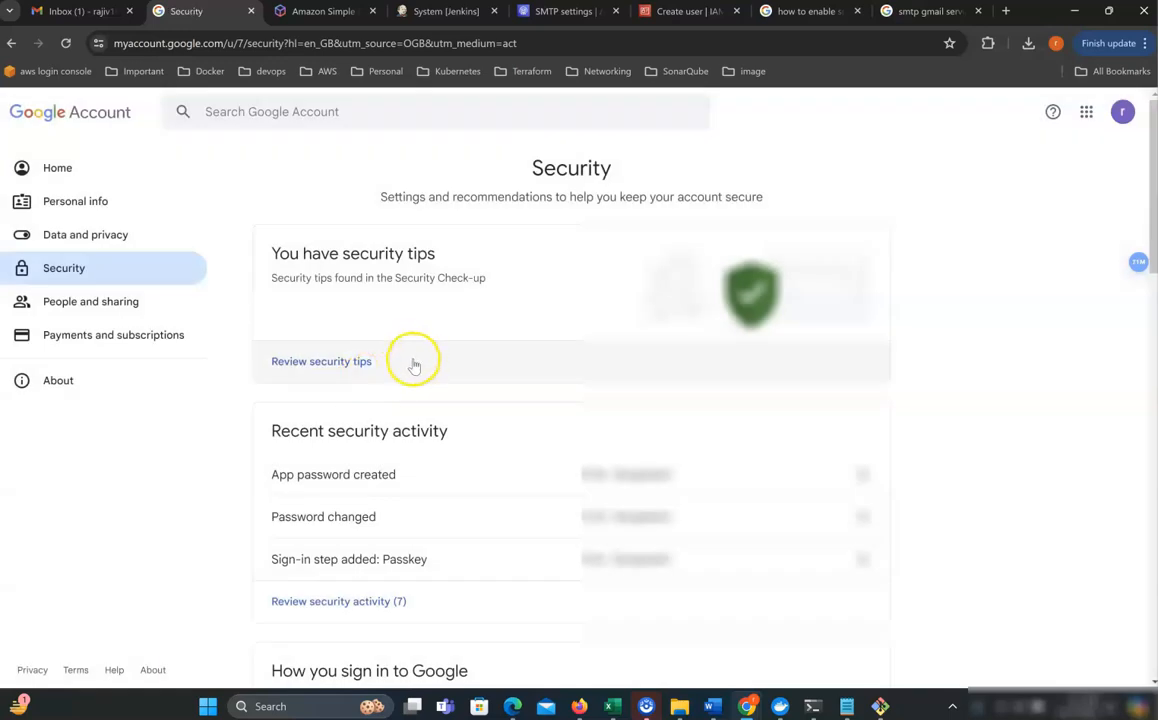
Search the account settings for 'app' and choose App passwords.
{"action": "scroll", "coordinate": [480, 385], "scroll_direction": "down", "scroll_amount": 2}
{"action": "scroll", "coordinate": [472, 402], "scroll_direction": "down", "scroll_amount": 1}
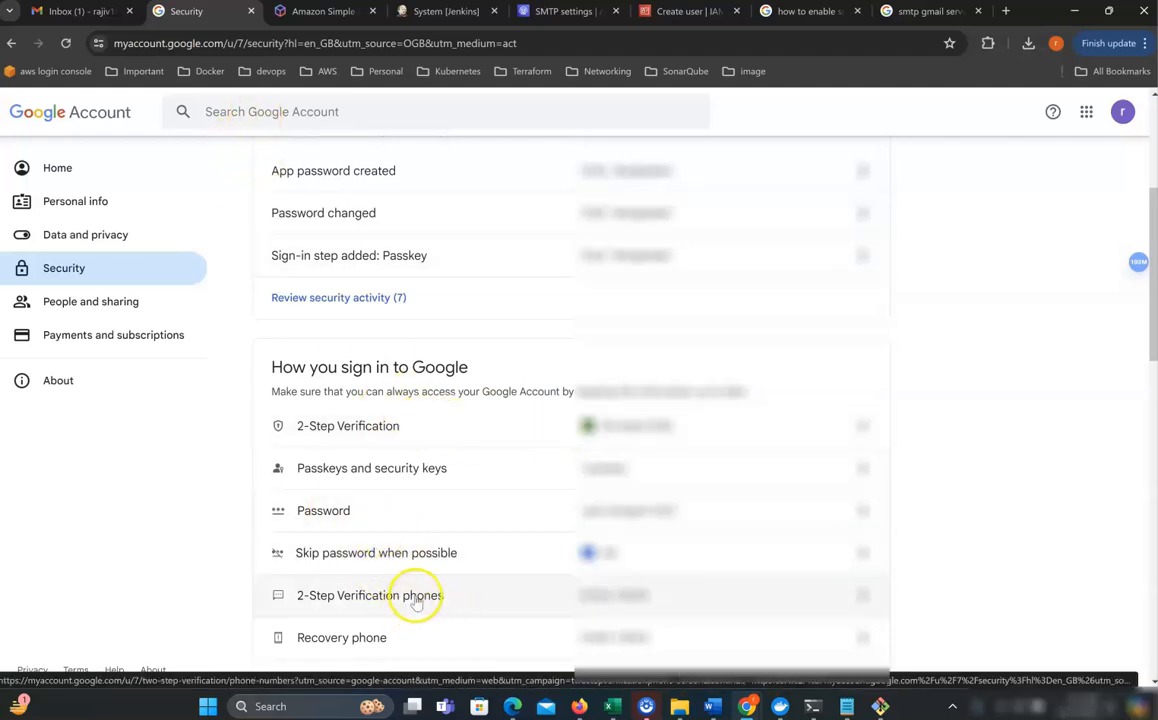
{"action": "scroll", "coordinate": [420, 590], "scroll_direction": "down", "scroll_amount": 2}
{"action": "scroll", "coordinate": [397, 562], "scroll_direction": "up", "scroll_amount": 3}
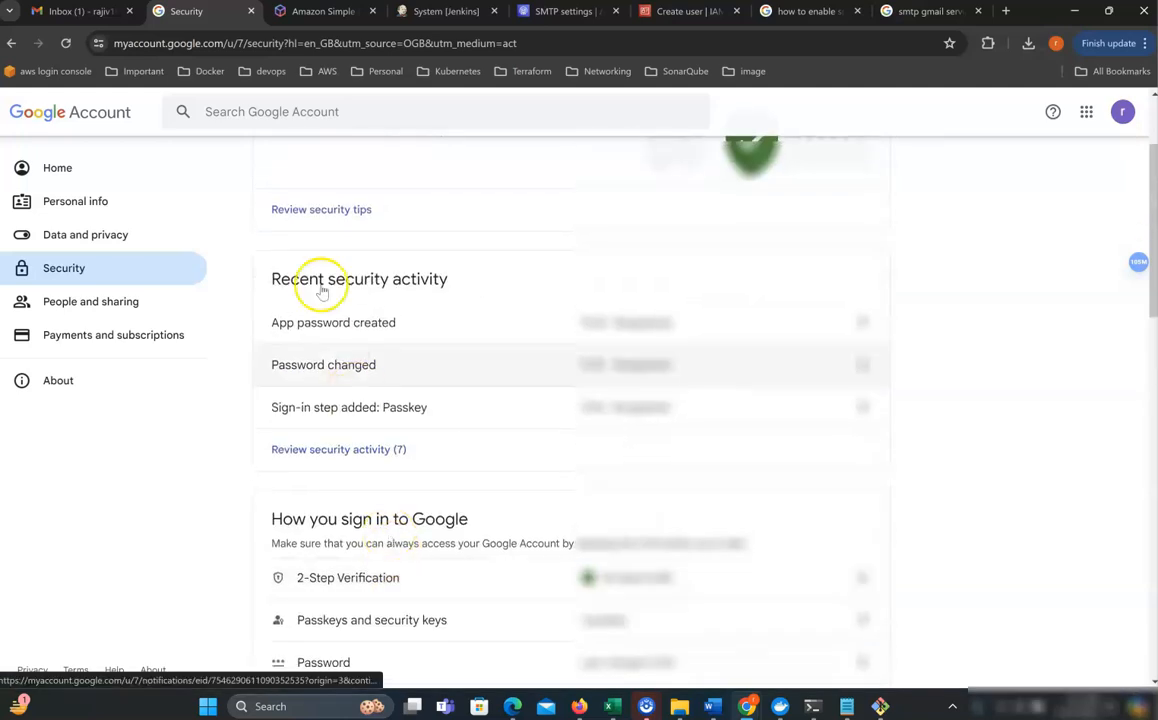
{"action": "left_click", "coordinate": [251, 111]}
{"action": "type", "text": "app"}
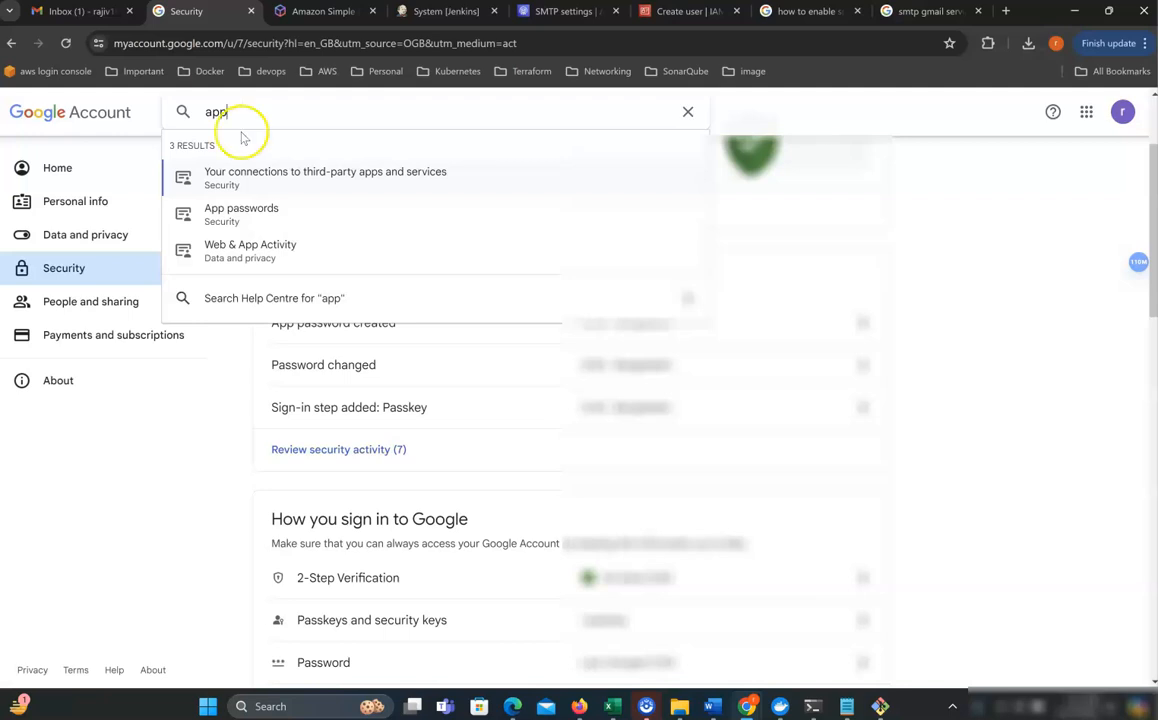
{"action": "left_click", "coordinate": [268, 216]}
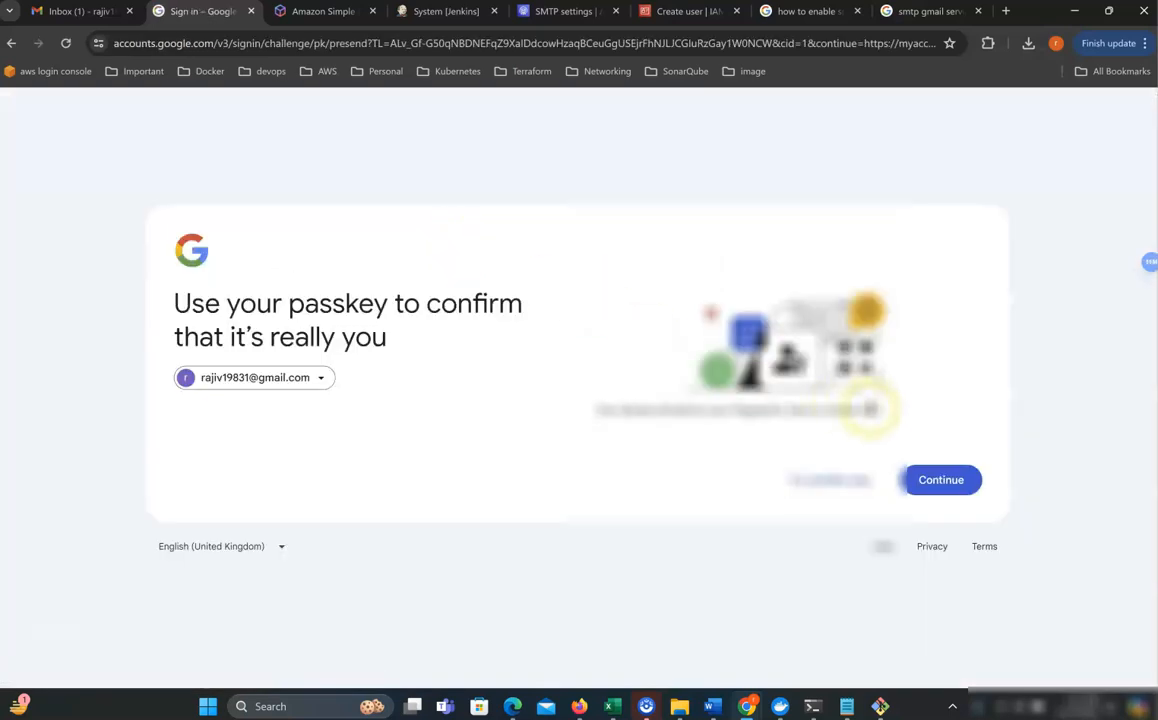
Confirm identity with a 6-digit verification code sent by text message.
{"action": "left_click", "coordinate": [958, 484]}
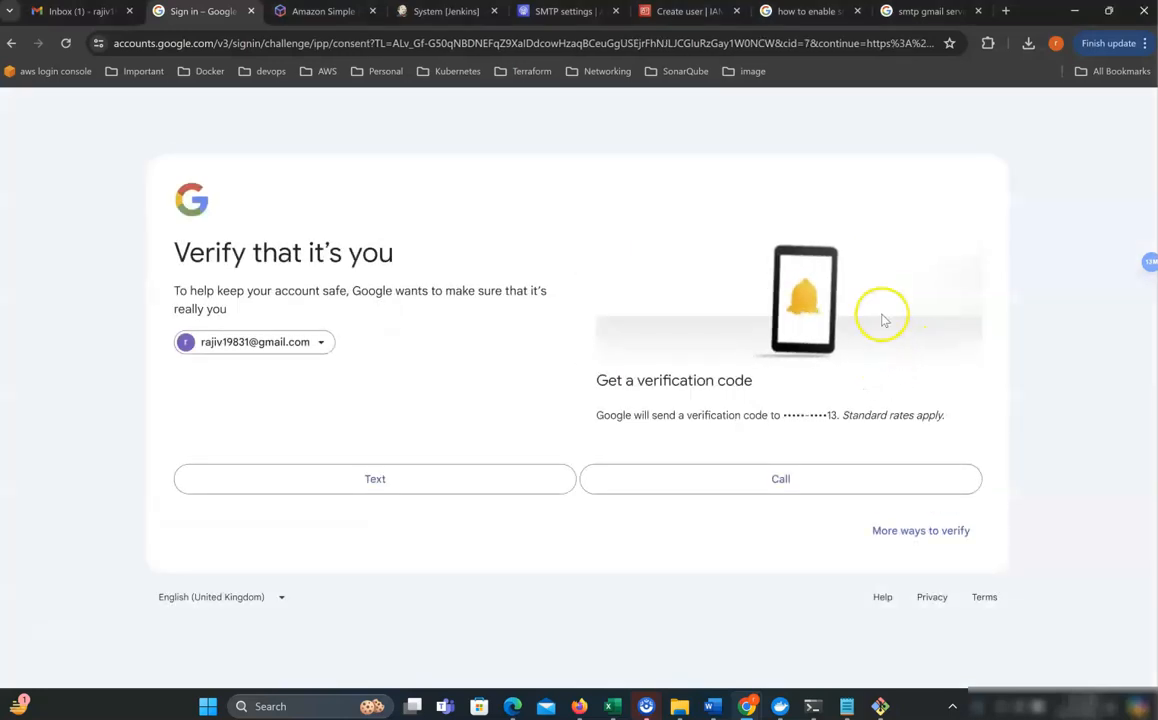
{"action": "left_click", "coordinate": [421, 479]}
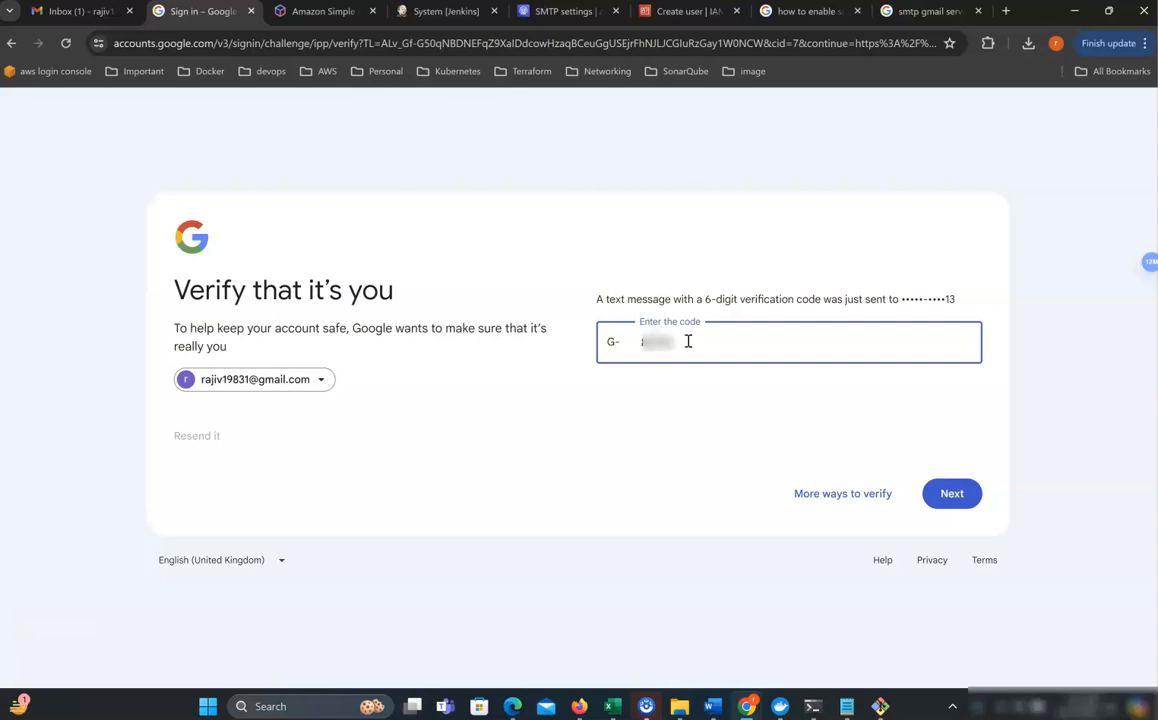
{"action": "left_click", "coordinate": [946, 495]}
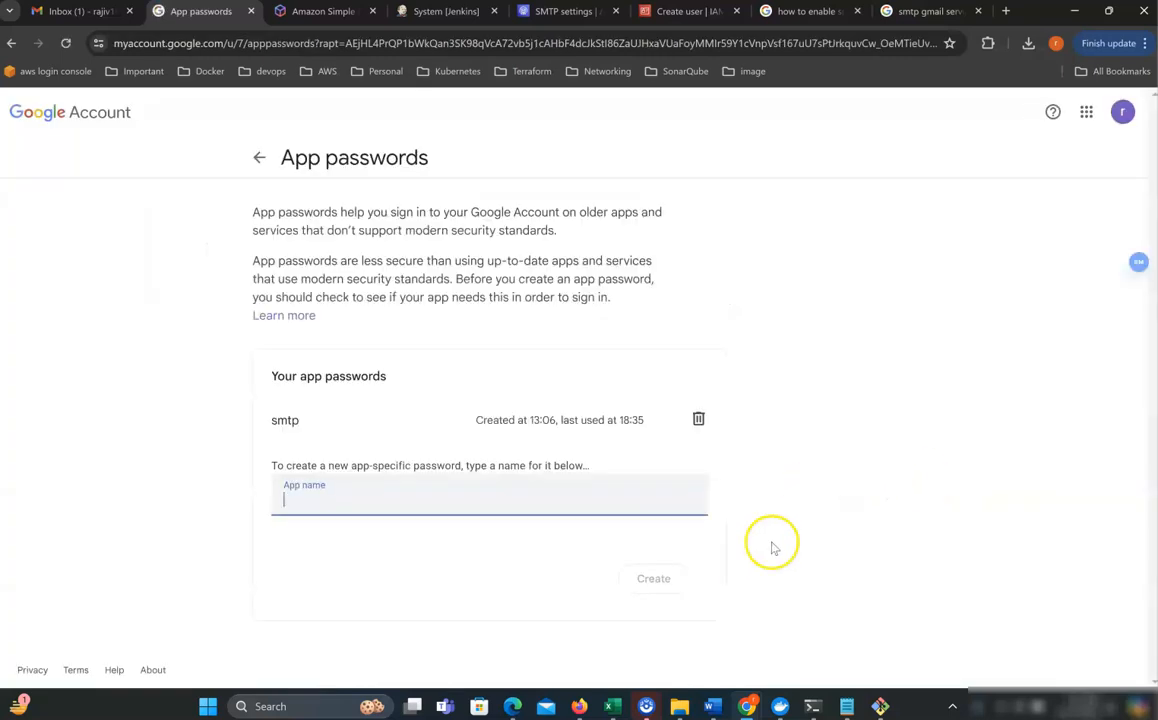
Create an app password named 'jenkins' and select its generated 16-character code.
{"action": "left_click", "coordinate": [398, 503]}
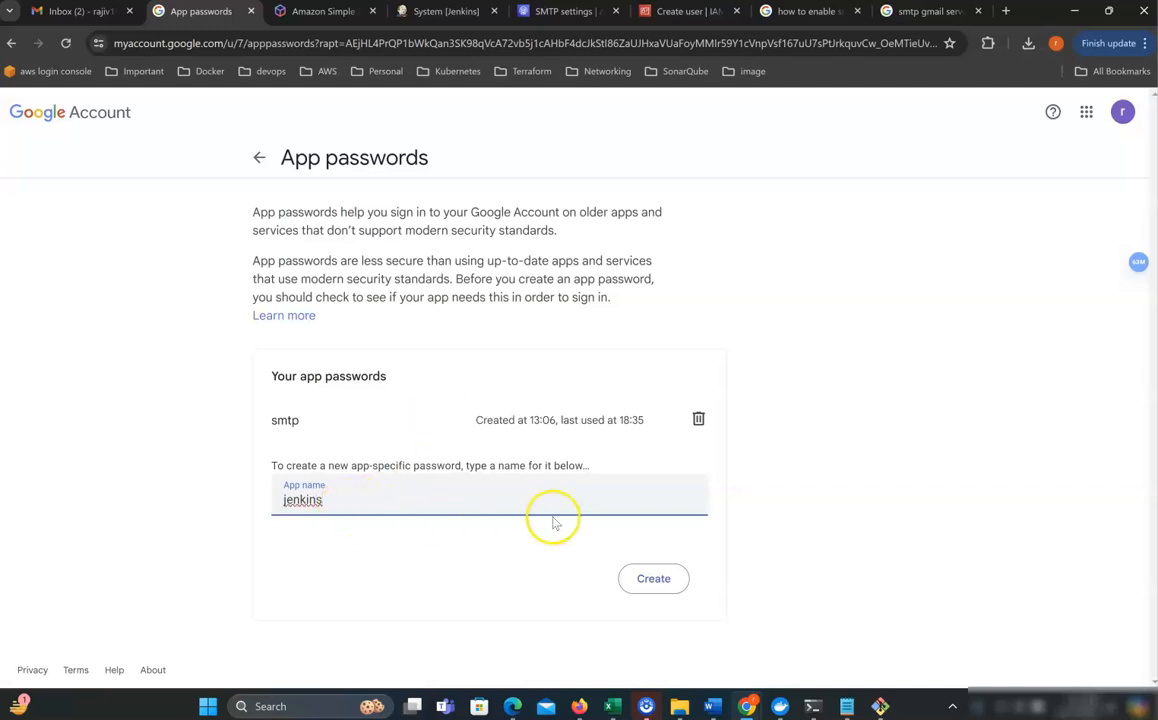
{"action": "left_click", "coordinate": [657, 586]}
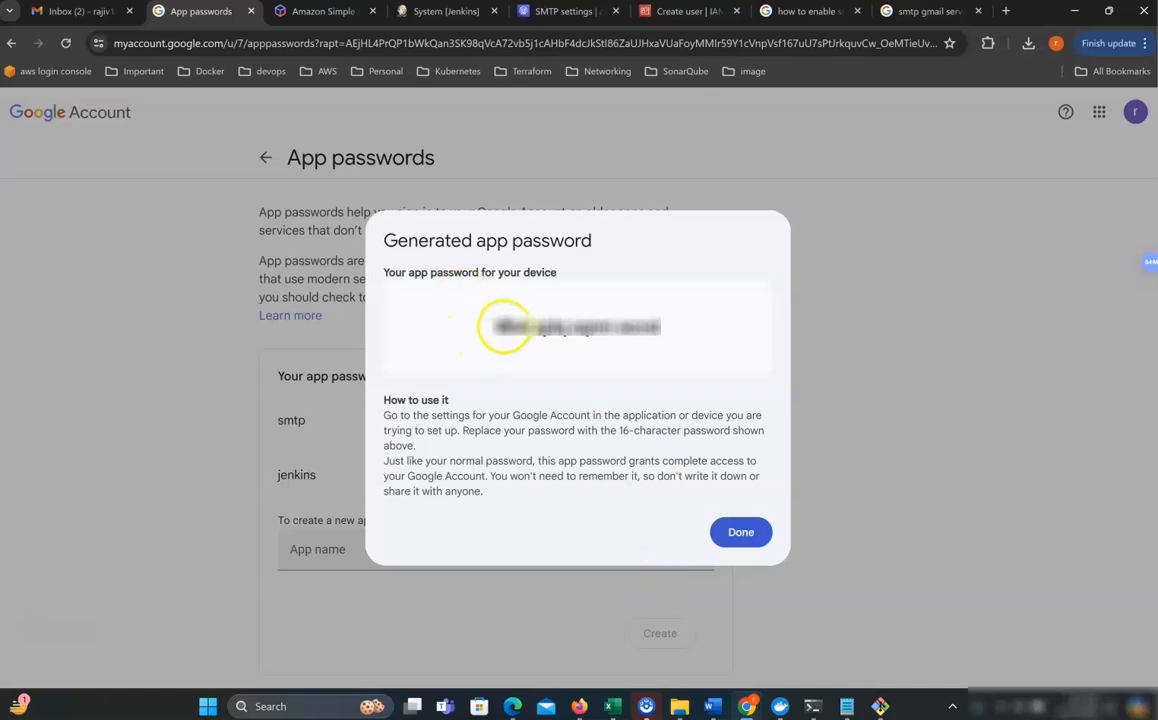
{"action": "left_click_drag", "start_coordinate": [493, 328], "coordinate": [657, 330]}
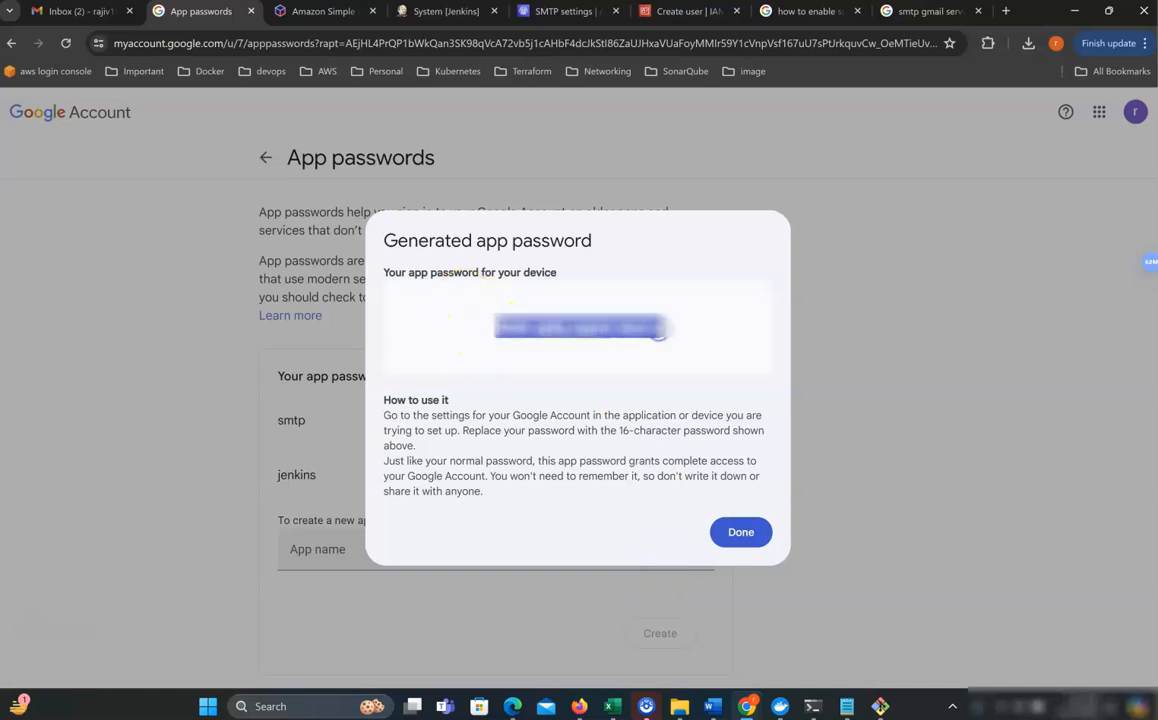
Paste the generated app password into the untitled Notepad notes, then minimize Notepad.
{"action": "left_click", "coordinate": [848, 706]}
{"action": "left_click", "coordinate": [1065, 637]}
{"action": "key", "text": "ctrl+v"}
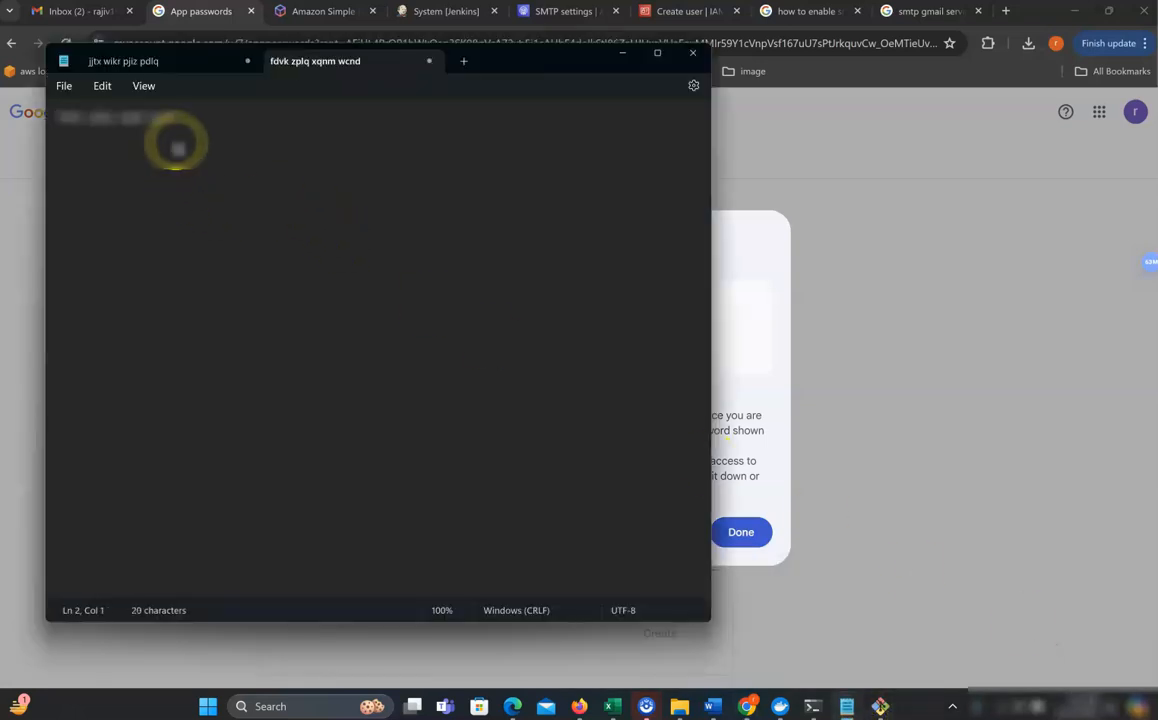
{"action": "key", "text": "ctrl+v"}
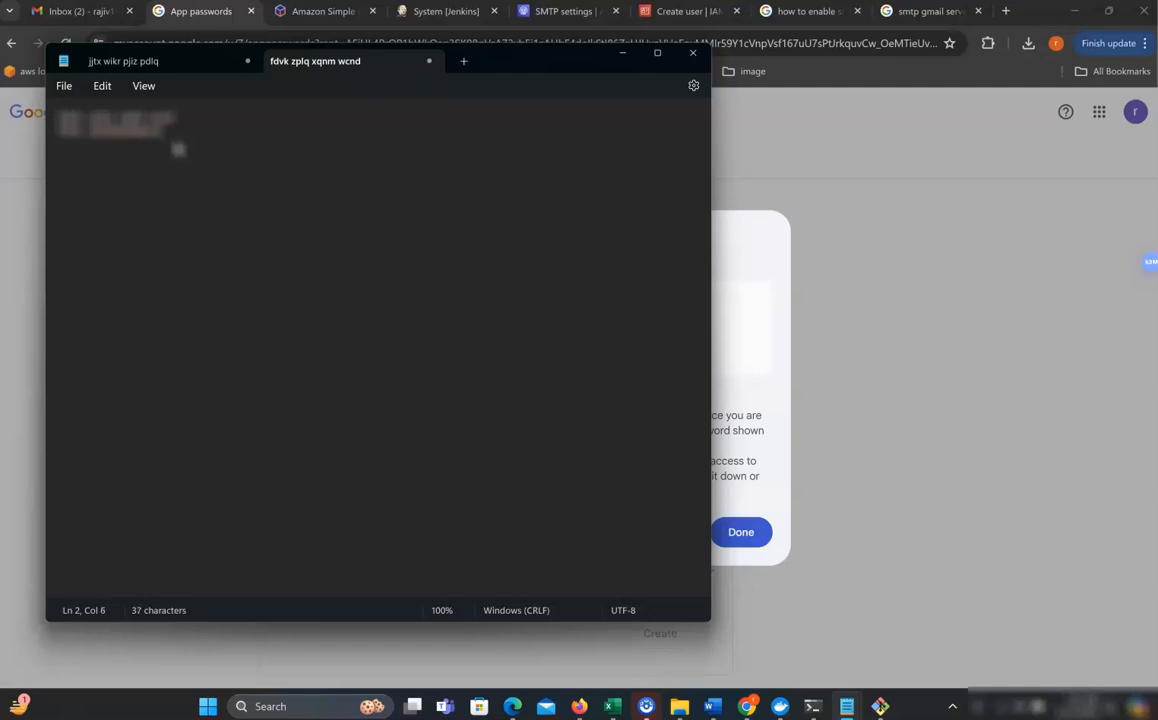
{"action": "double_click", "coordinate": [95, 132]}
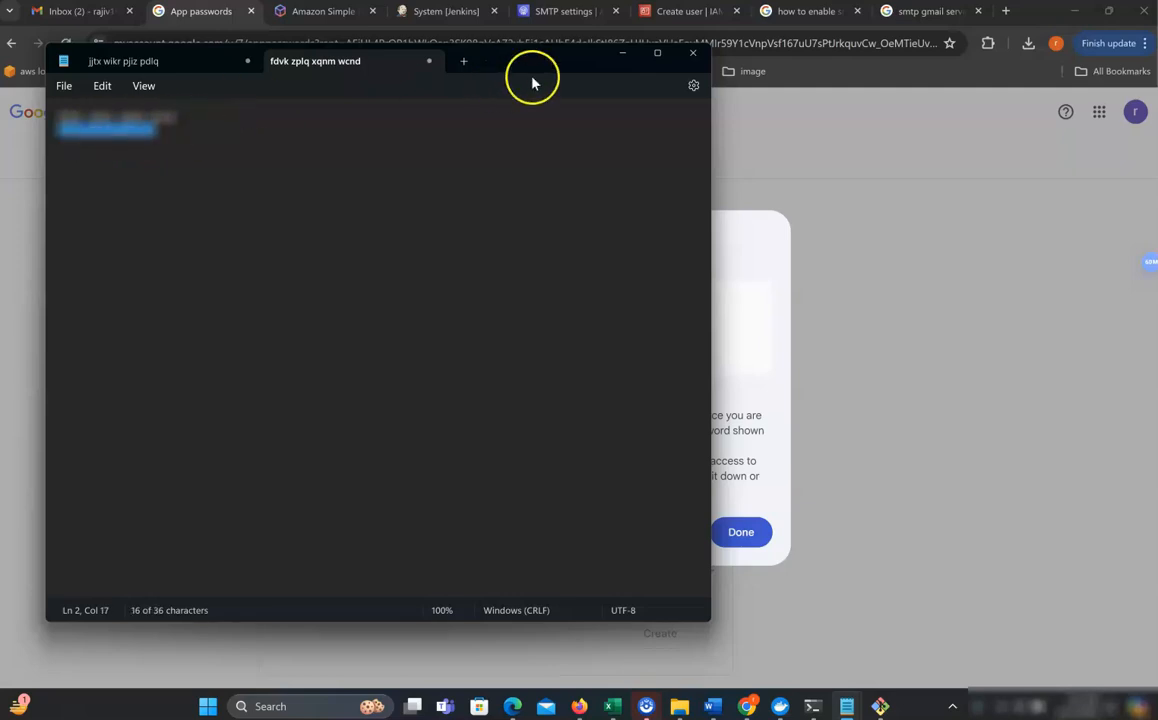
{"action": "left_click", "coordinate": [622, 52]}
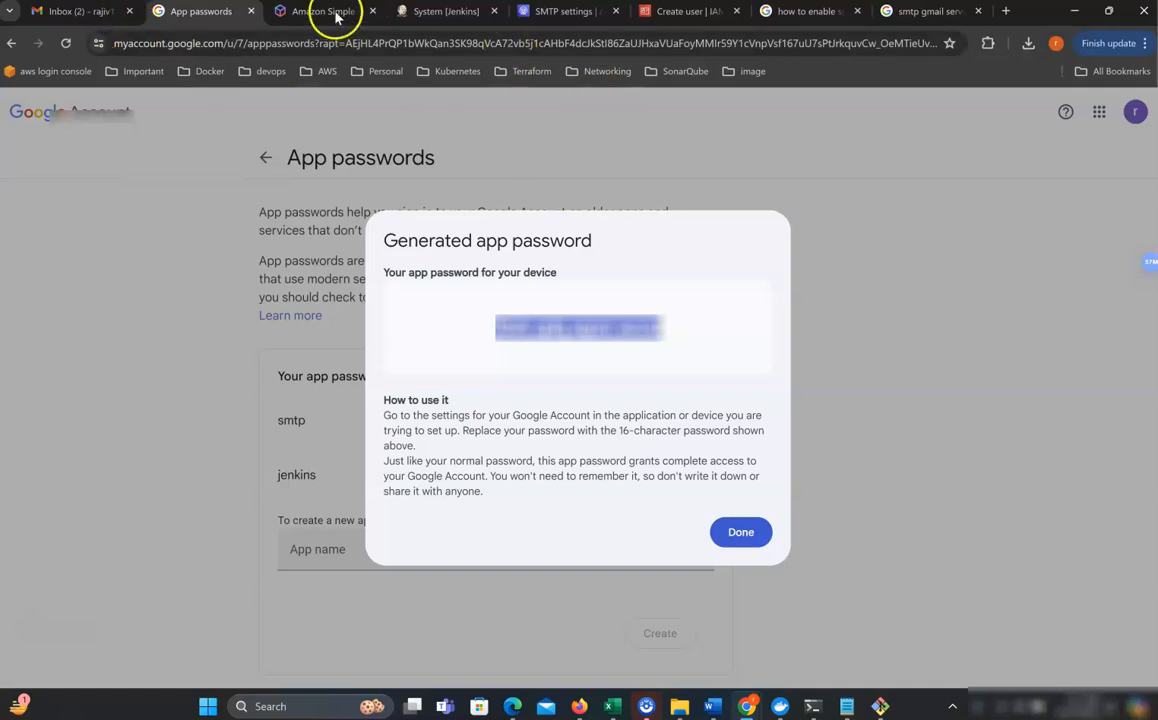
Replace the Jenkins SMTP password with the Gmail app password and enable Test configuration.
{"action": "left_click", "coordinate": [443, 13]}
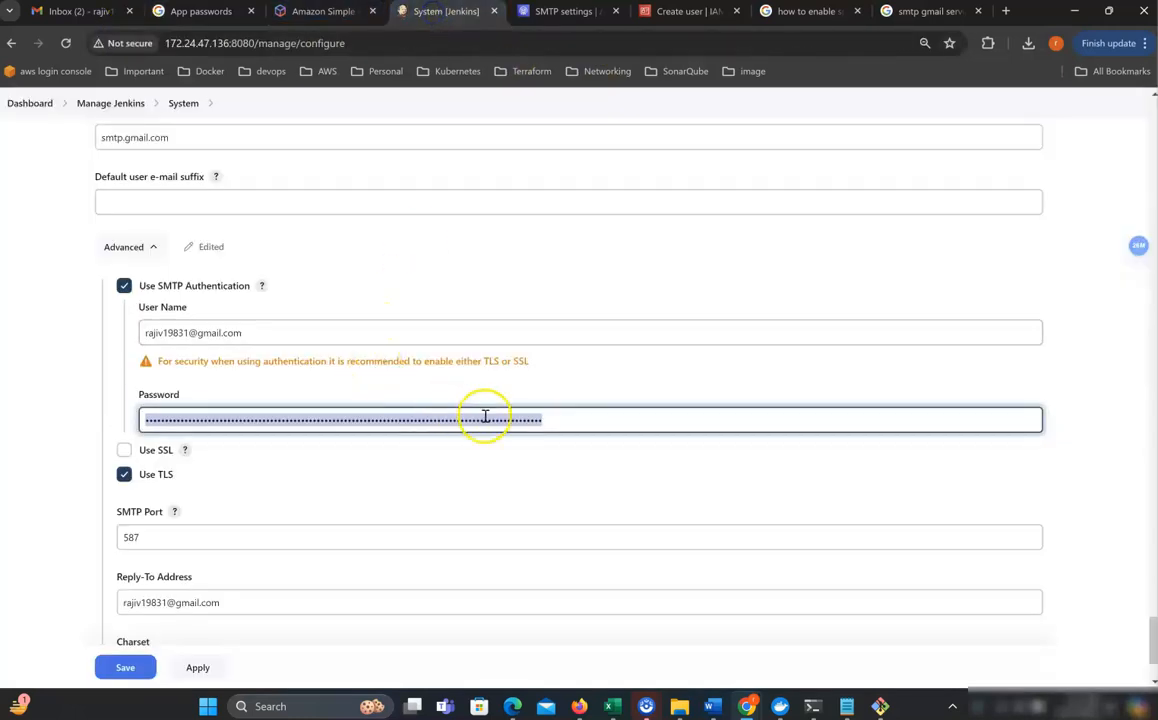
{"action": "key", "text": "ctrl+v"}
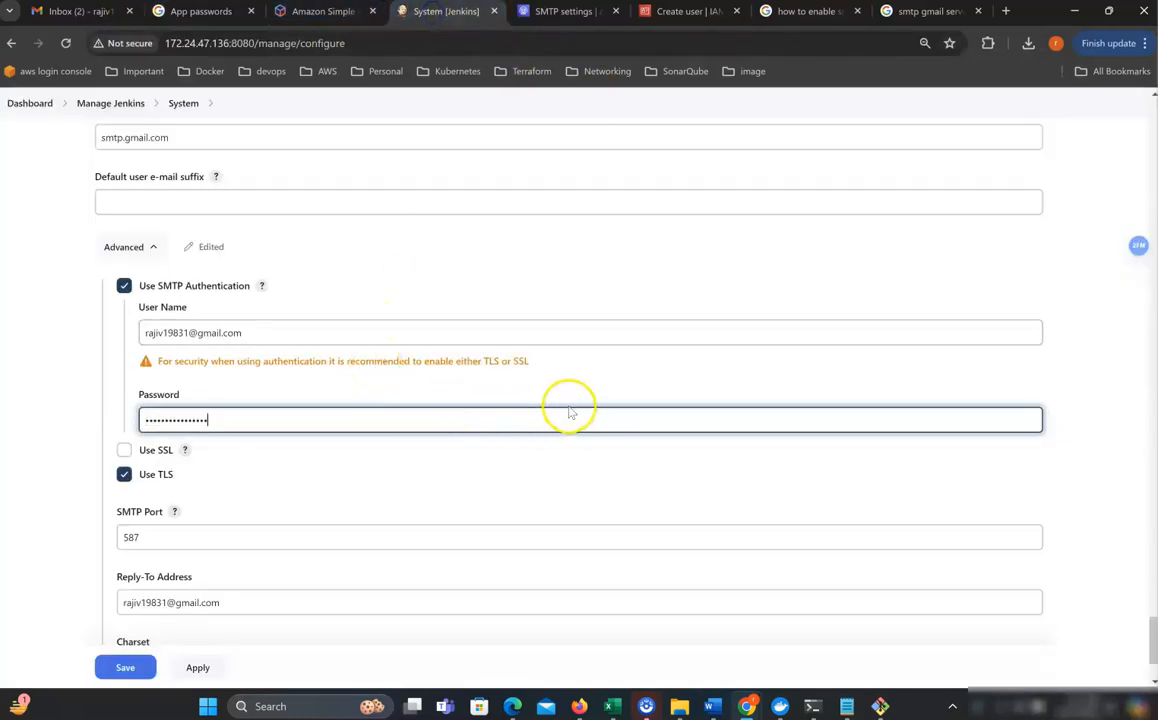
{"action": "scroll", "coordinate": [556, 392], "scroll_direction": "down", "scroll_amount": 2}
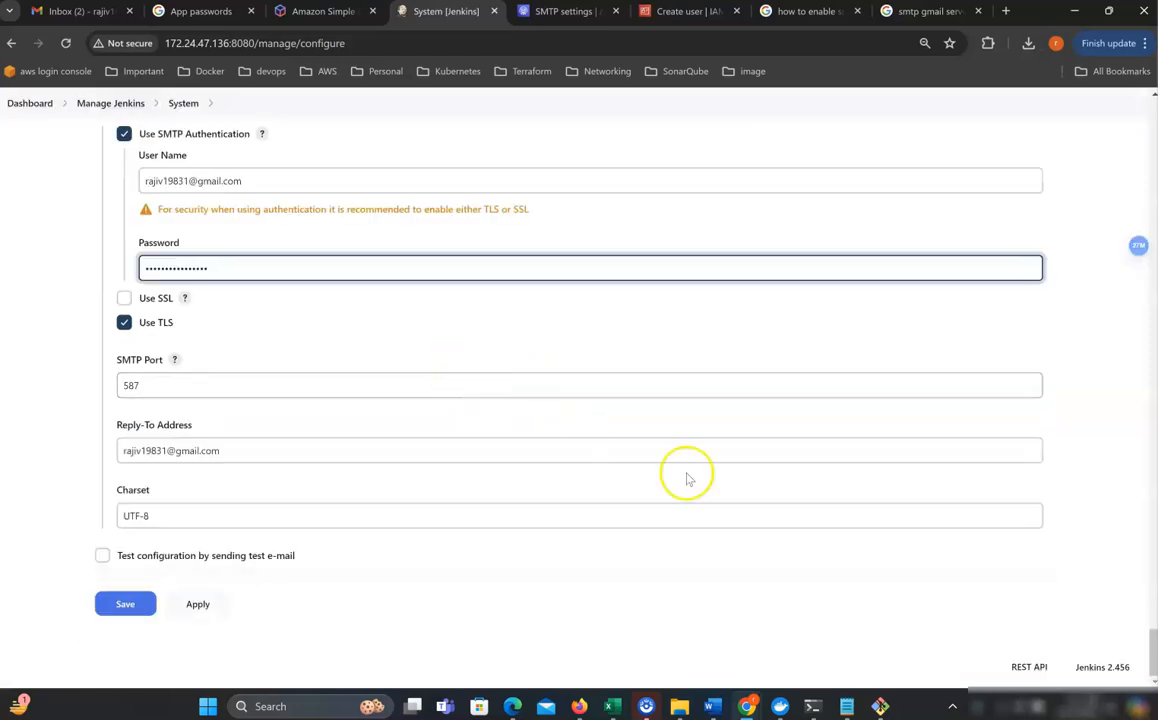
{"action": "left_click", "coordinate": [102, 555]}
{"action": "scroll", "coordinate": [237, 522], "scroll_direction": "down", "scroll_amount": 1}
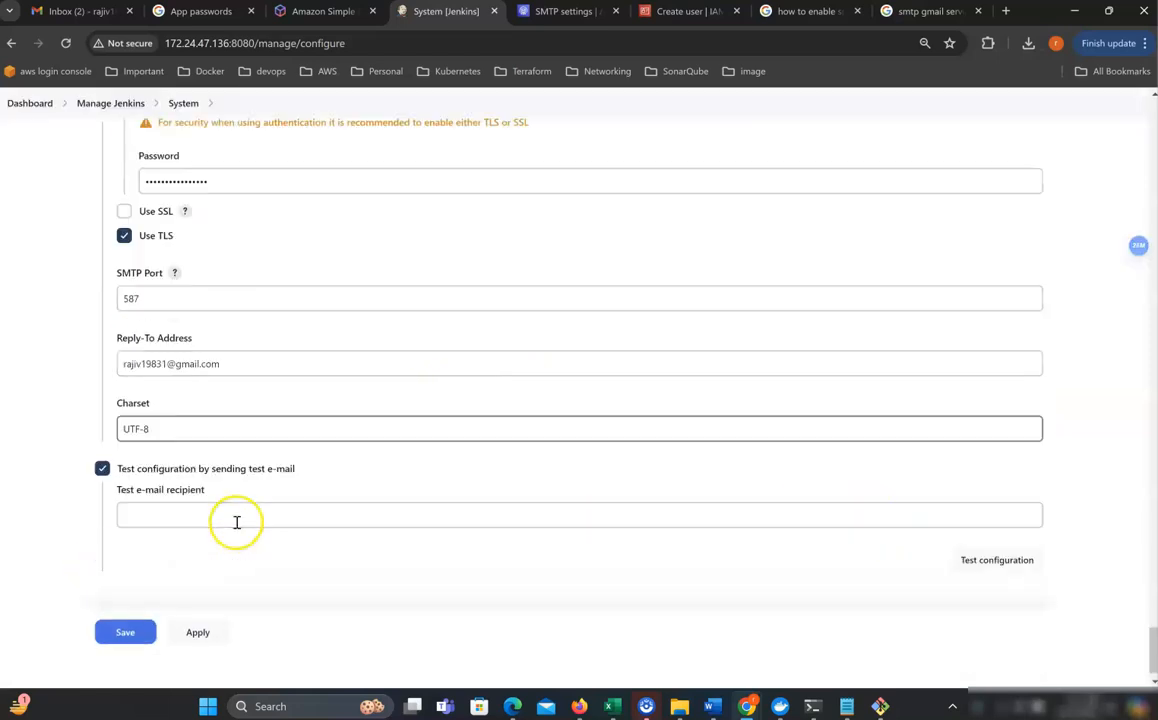
{"action": "scroll", "coordinate": [237, 522], "scroll_direction": "down", "scroll_amount": 1}
{"action": "left_click_drag", "start_coordinate": [228, 336], "coordinate": [15, 328]}
{"action": "key", "text": "ctrl+c"}
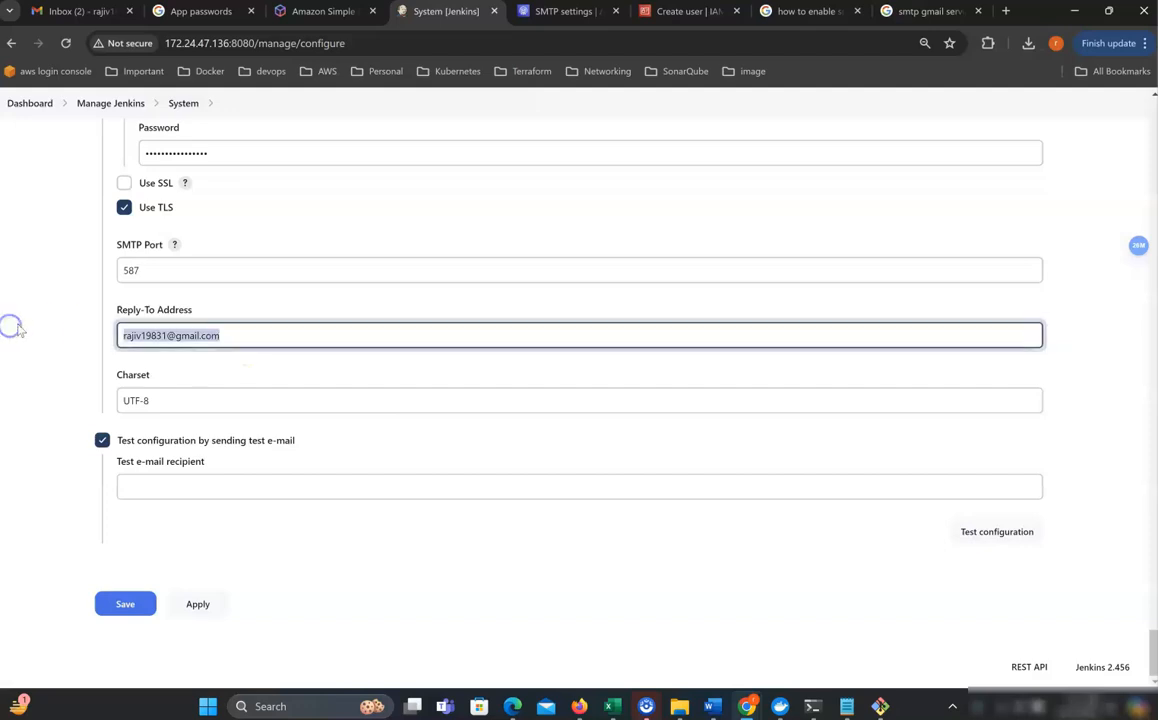
Send a test e-mail to the Gmail address, confirm it was sent, and save the settings.
{"action": "left_click", "coordinate": [184, 490]}
{"action": "key", "text": "ctrl+v"}
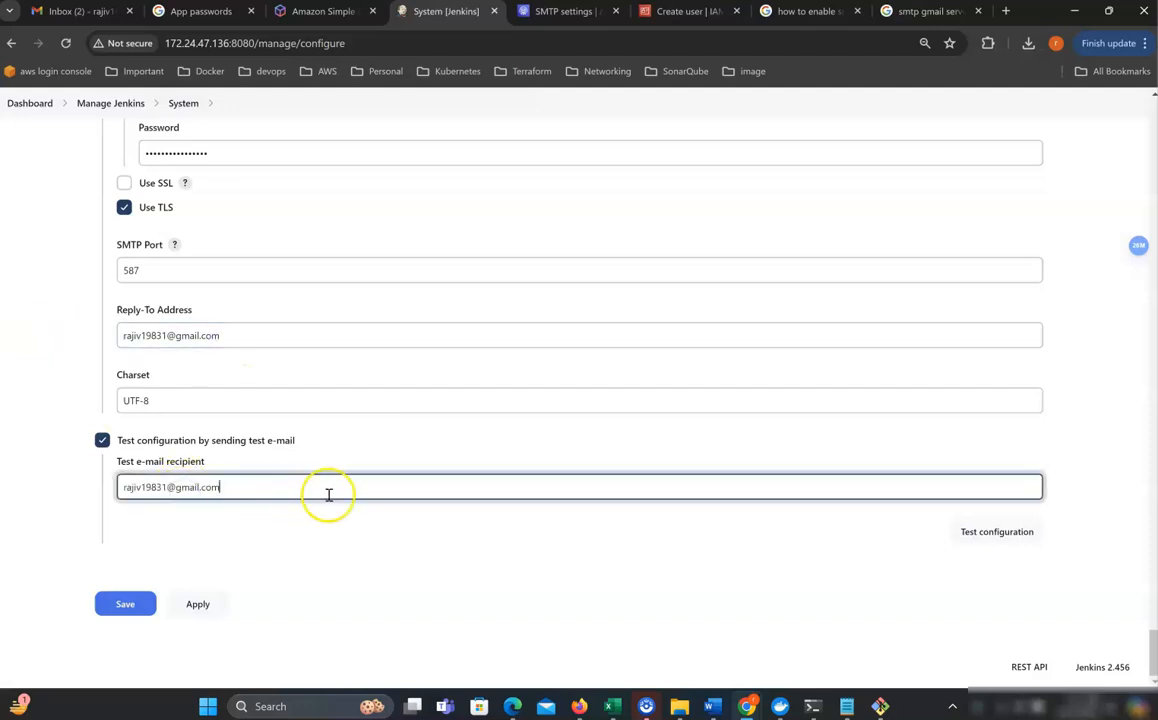
{"action": "left_click", "coordinate": [992, 531]}
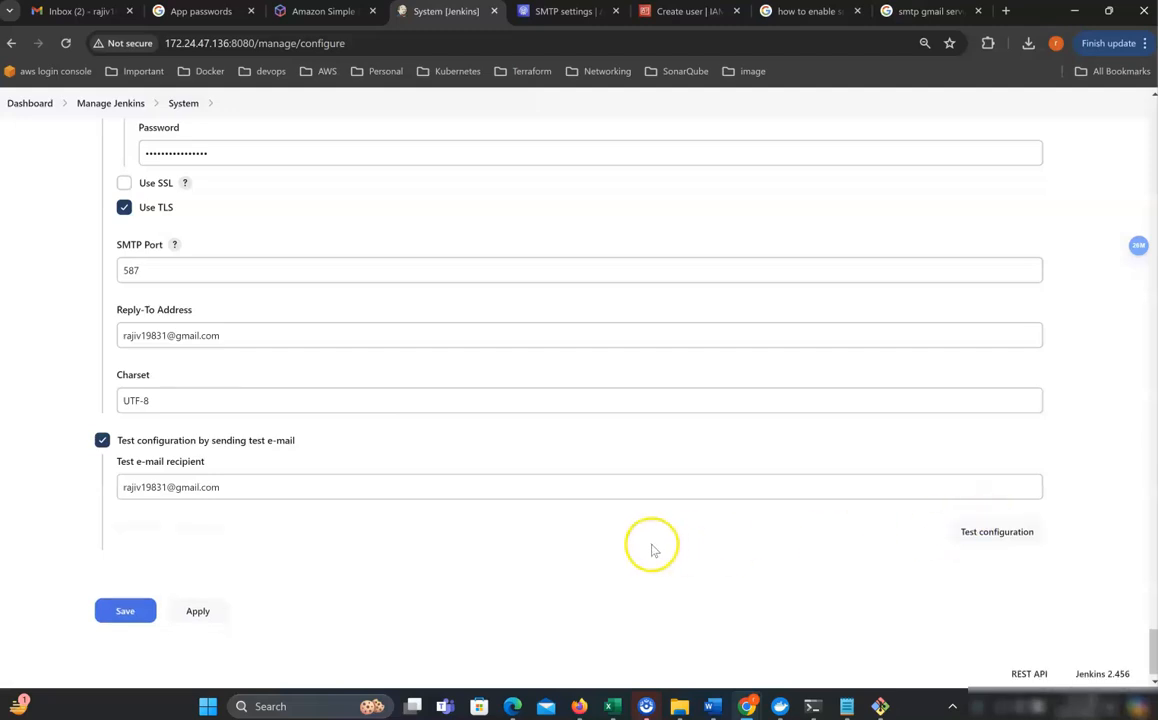
{"action": "left_click_drag", "start_coordinate": [118, 528], "coordinate": [305, 532]}
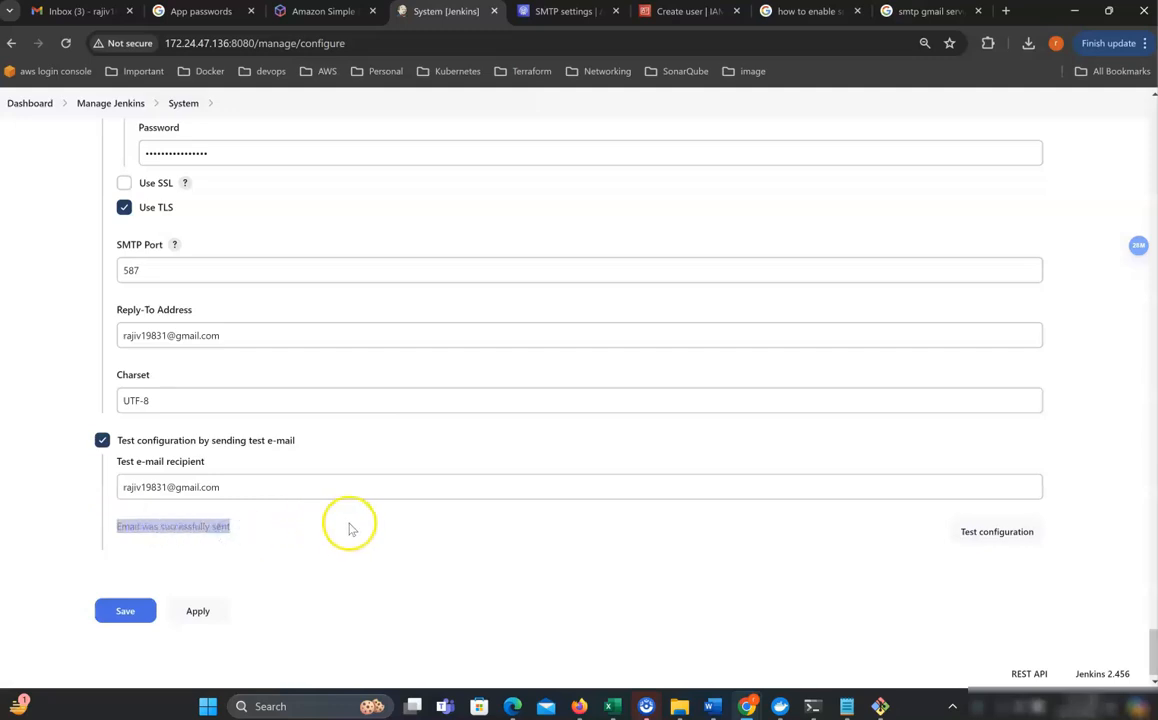
{"action": "scroll", "coordinate": [222, 370], "scroll_direction": "up", "scroll_amount": 2}
{"action": "scroll", "coordinate": [220, 380], "scroll_direction": "down", "scroll_amount": 2}
{"action": "left_click", "coordinate": [133, 604]}
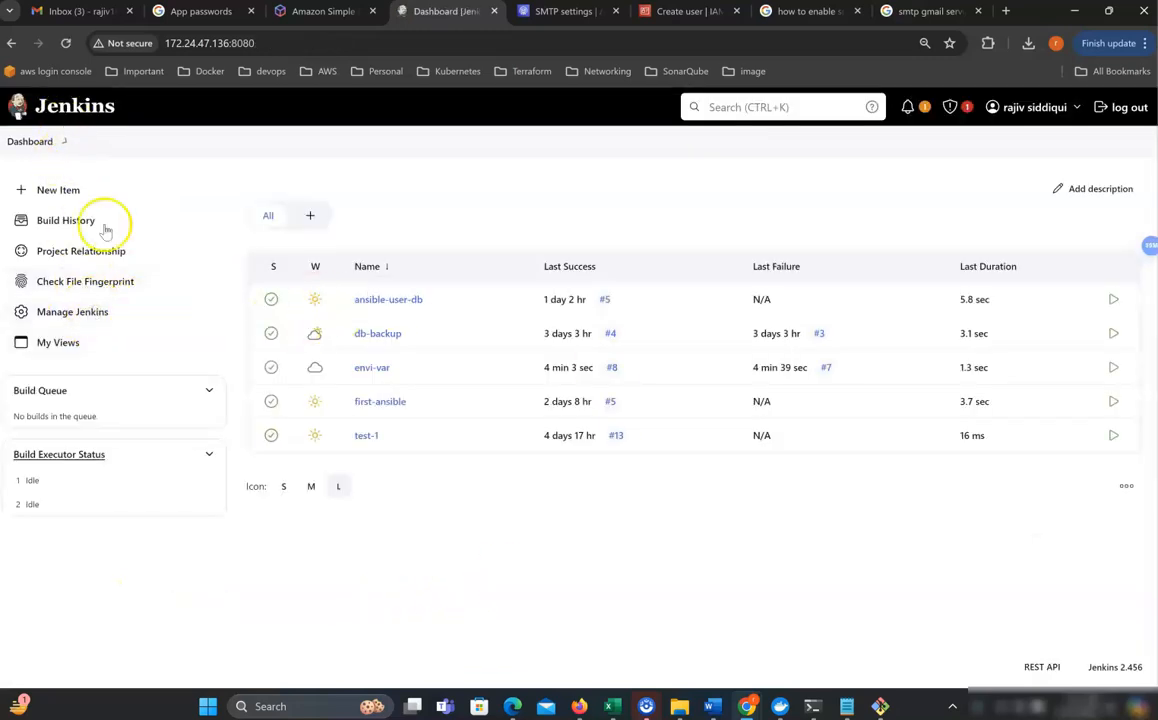
Run envi-var build #9, then add 'echo11112' to its Execute shell command.
{"action": "left_click", "coordinate": [372, 368]}
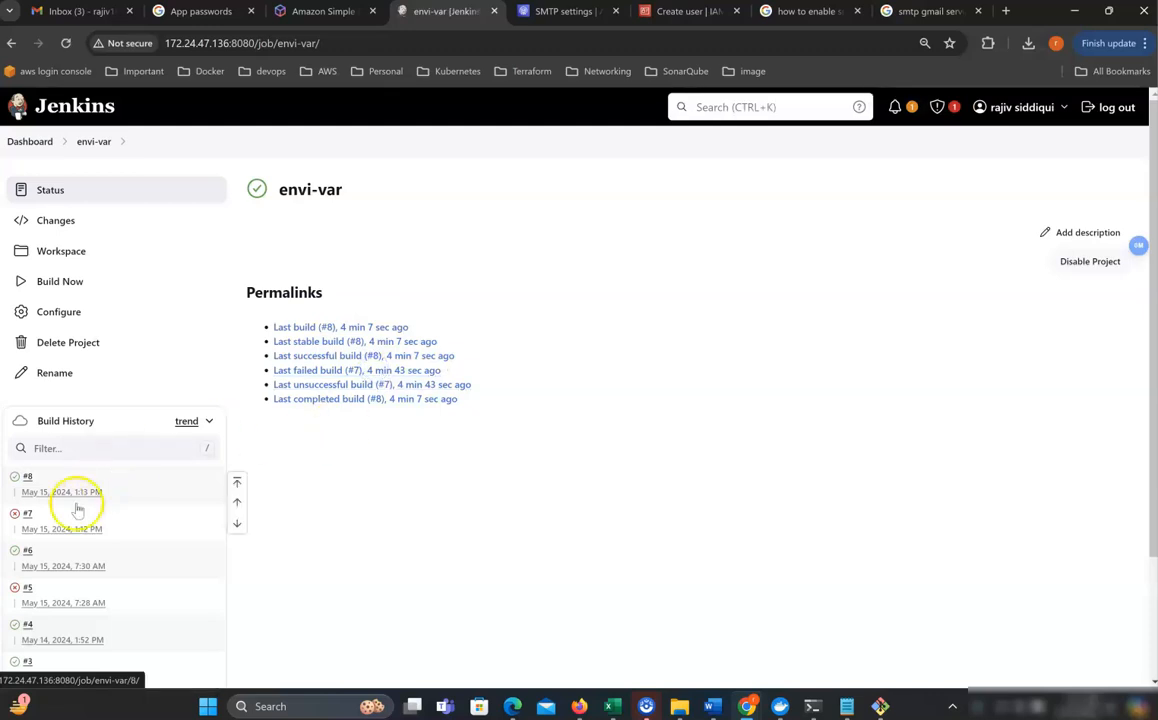
{"action": "left_click", "coordinate": [63, 282]}
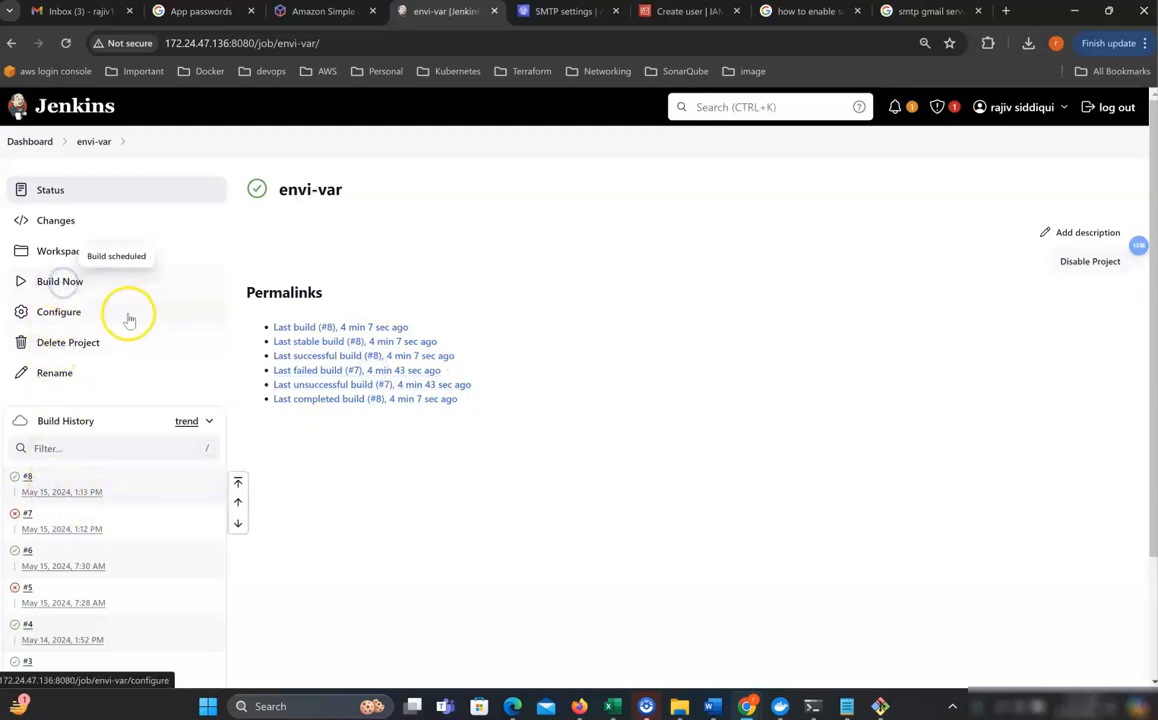
{"action": "left_click", "coordinate": [64, 315]}
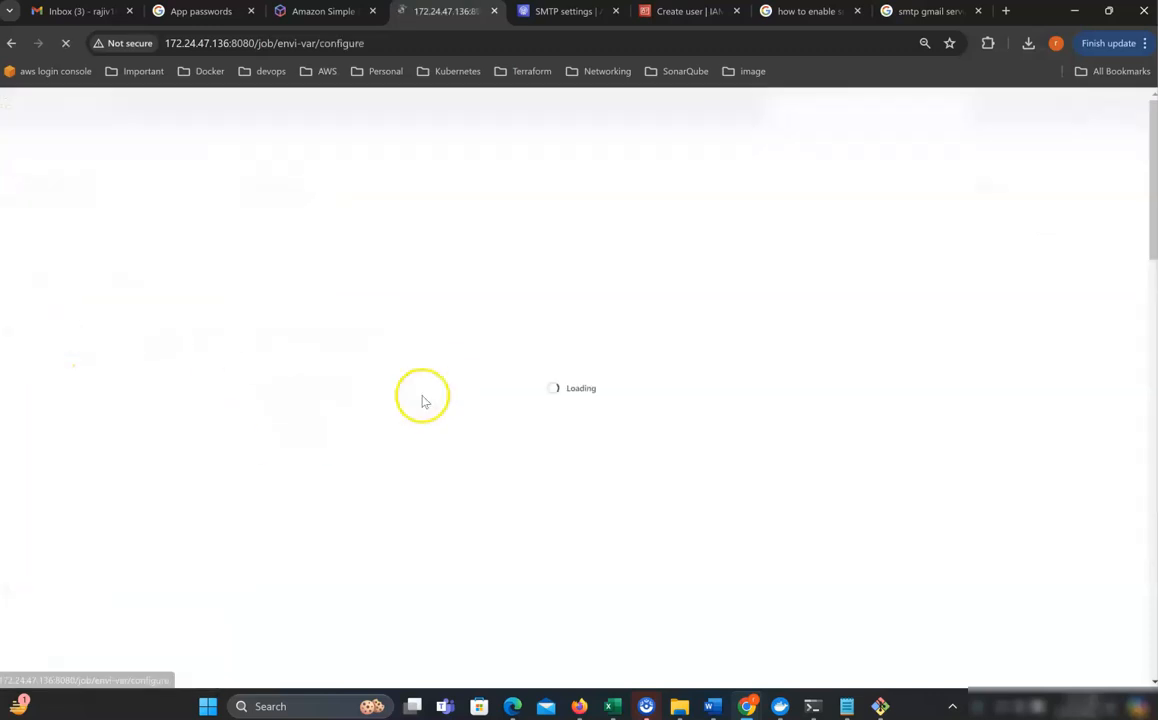
{"action": "scroll", "coordinate": [410, 390], "scroll_direction": "down", "scroll_amount": 10}
{"action": "scroll", "coordinate": [364, 412], "scroll_direction": "down", "scroll_amount": 2}
{"action": "left_click", "coordinate": [362, 469]}
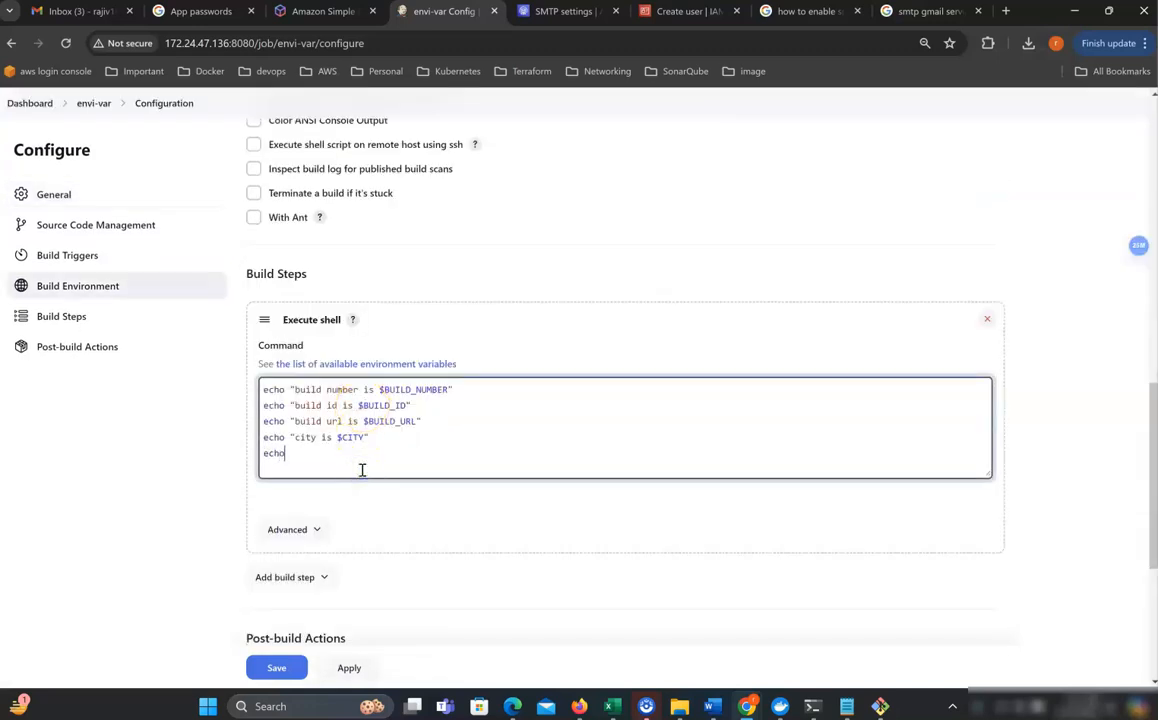
Save the broken job, run failing build #10, and switch to the Gmail inbox.
{"action": "scroll", "coordinate": [362, 469], "scroll_direction": "down", "scroll_amount": 5}
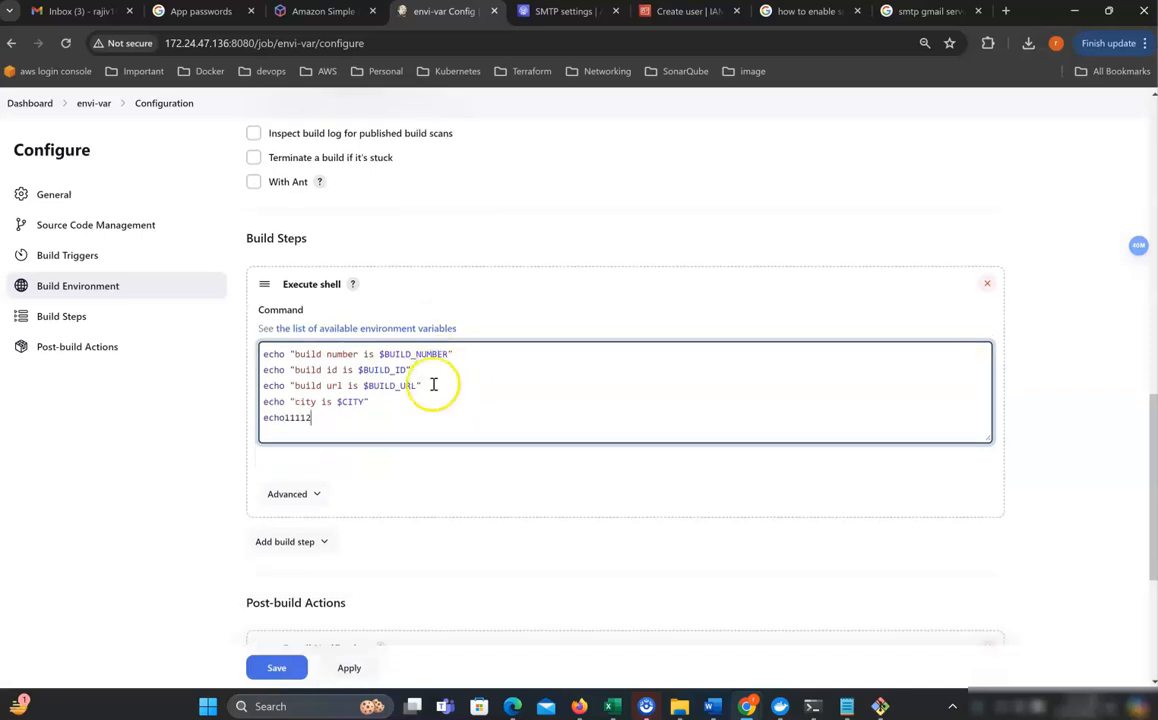
{"action": "left_click", "coordinate": [280, 604]}
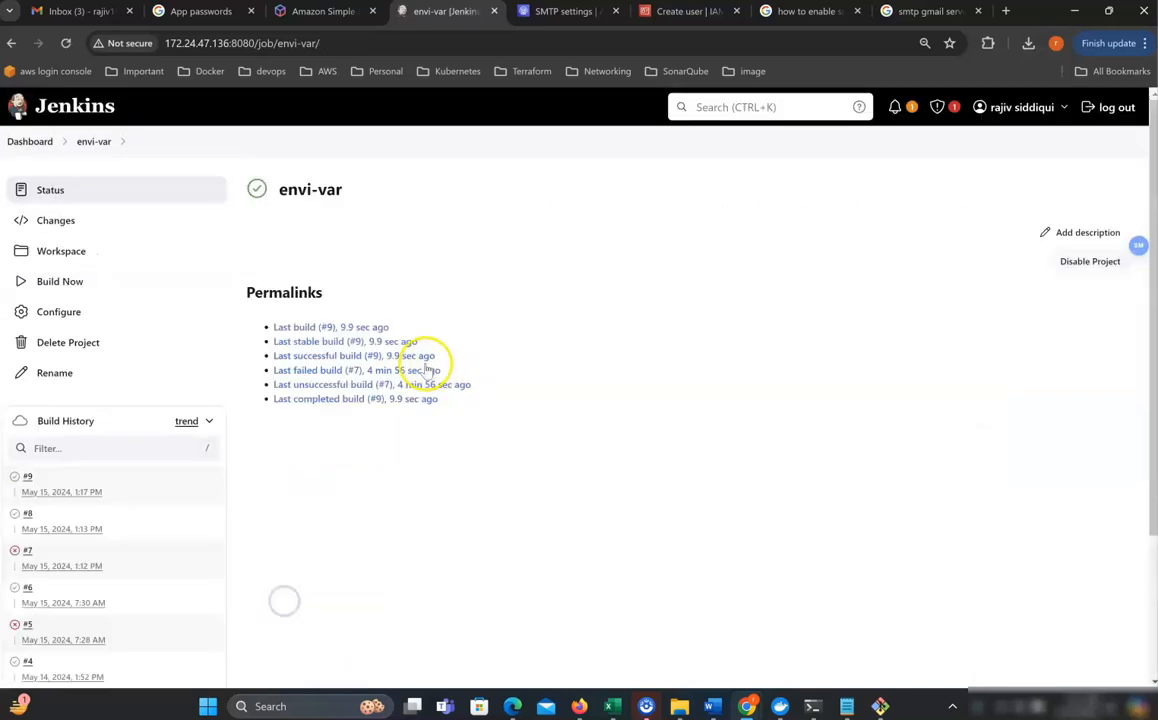
{"action": "left_click", "coordinate": [59, 282]}
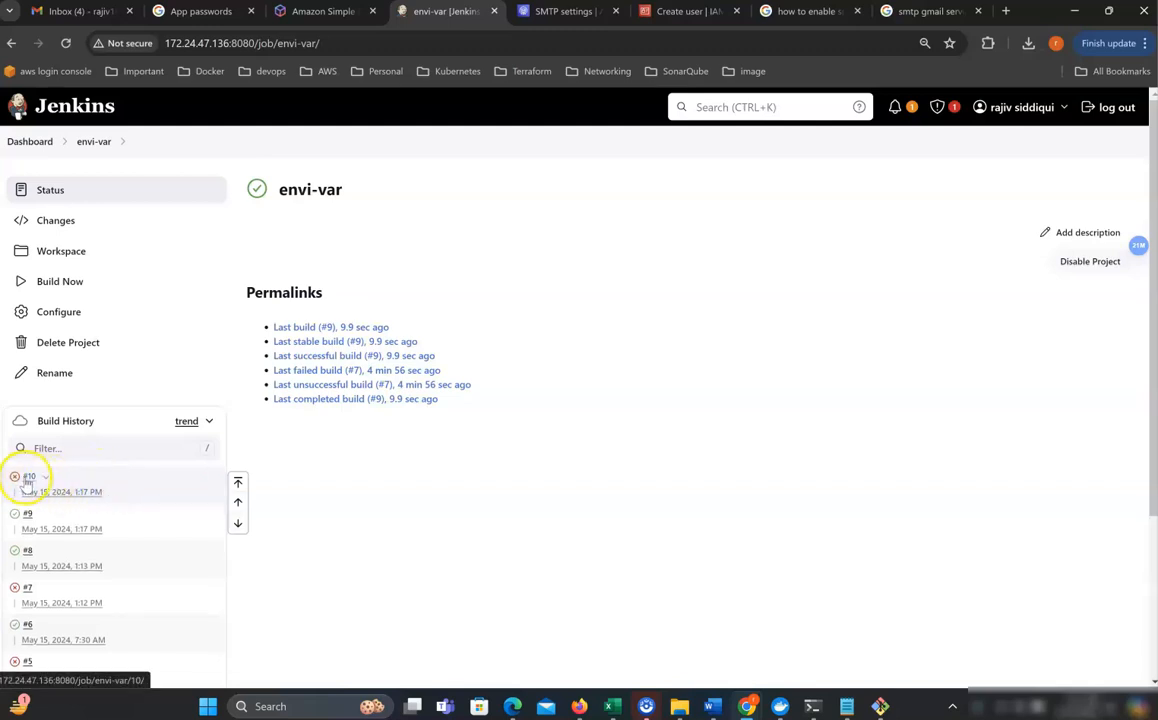
{"action": "left_click", "coordinate": [84, 12]}
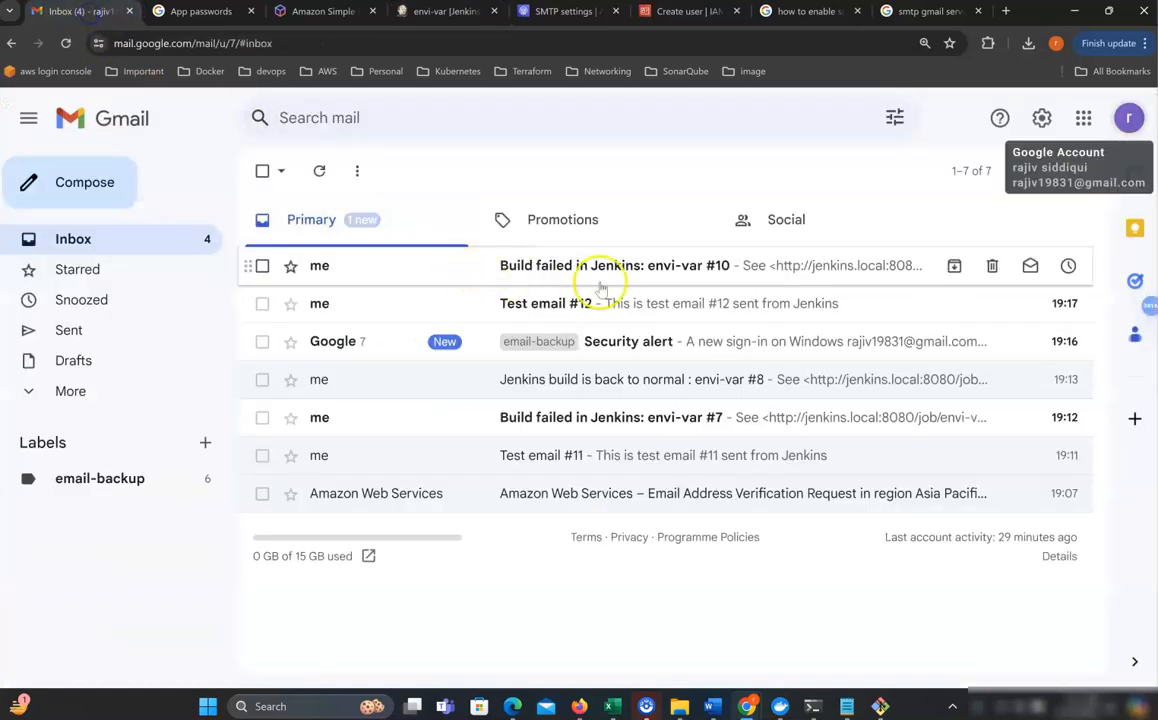
Read the 'Build failed in Jenkins: envi-var #10' email and go back to the inbox.
{"action": "left_click", "coordinate": [537, 268]}
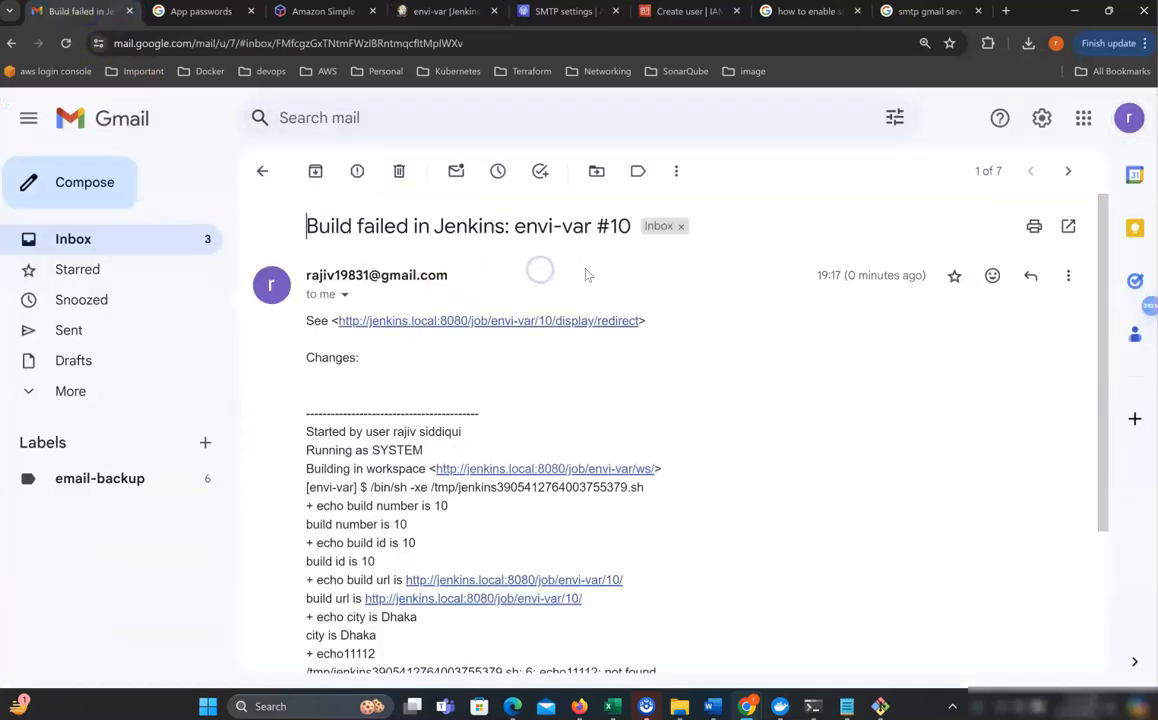
{"action": "left_click", "coordinate": [177, 247]}
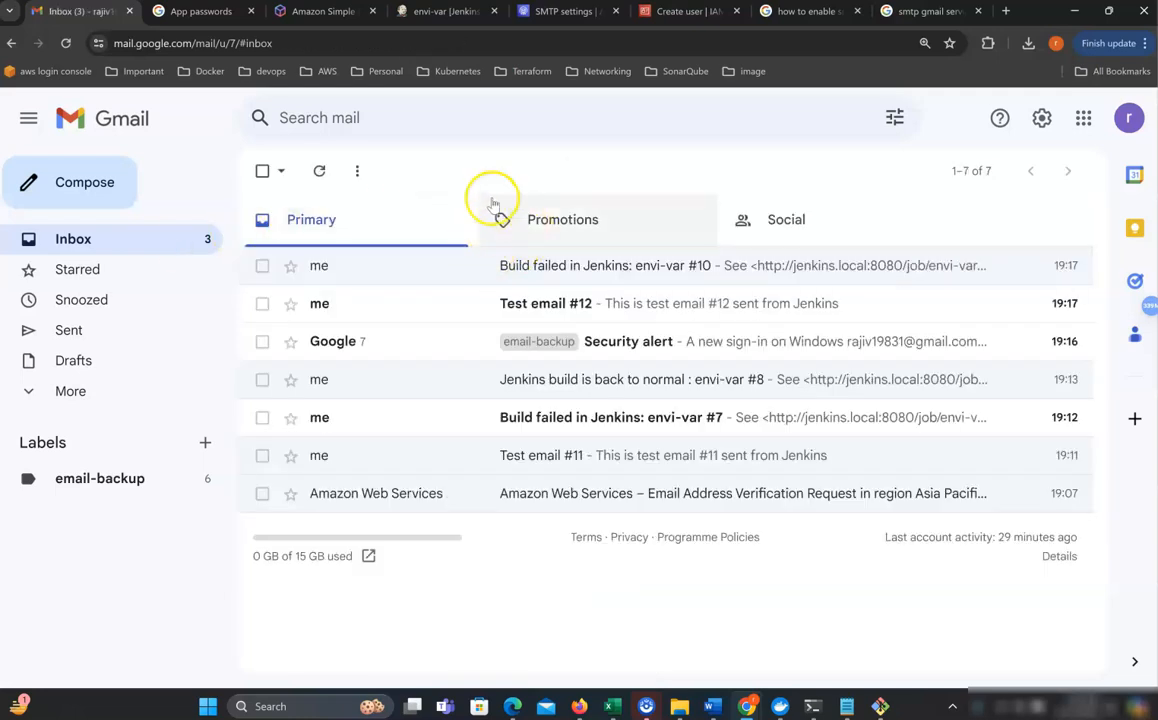